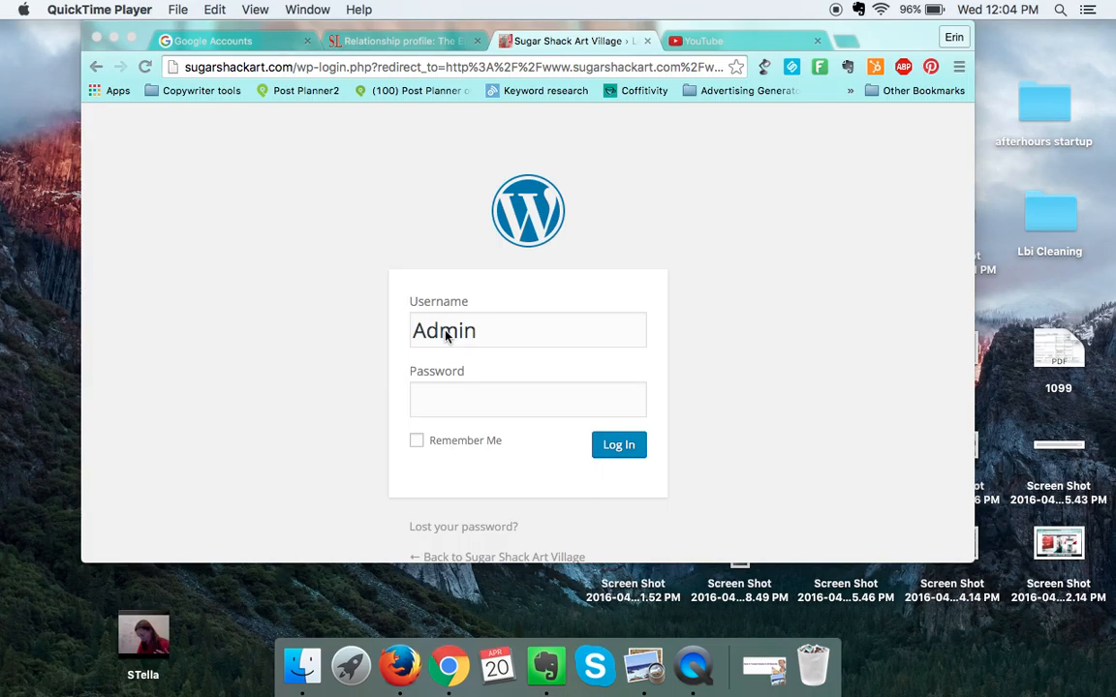
# - Log in to the WordPress admin by entering the account password, and enlarge the browser window
pyautogui.click(430, 394)
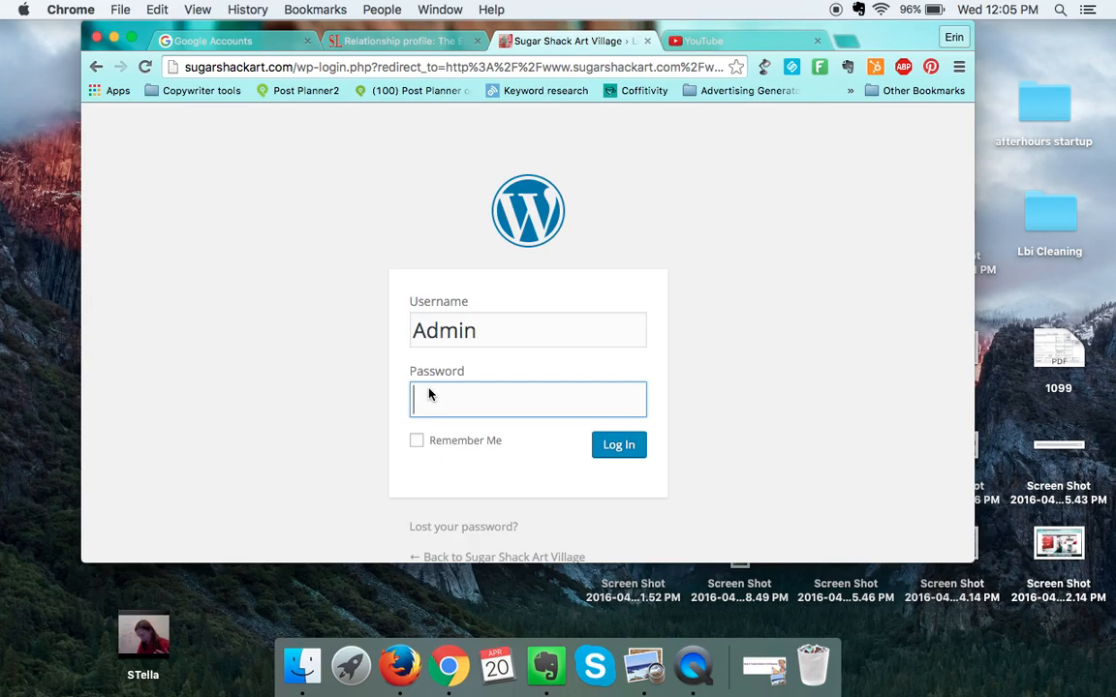
pyautogui.click(612, 451)
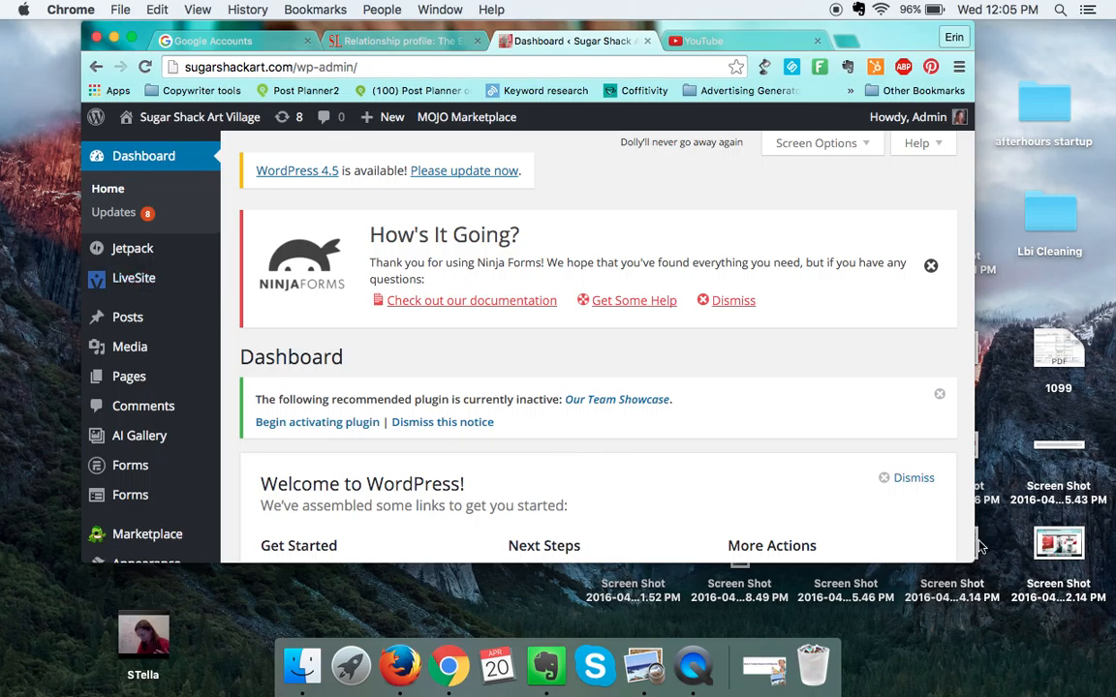
pyautogui.moveTo(965, 562); pyautogui.dragTo(1113, 628)
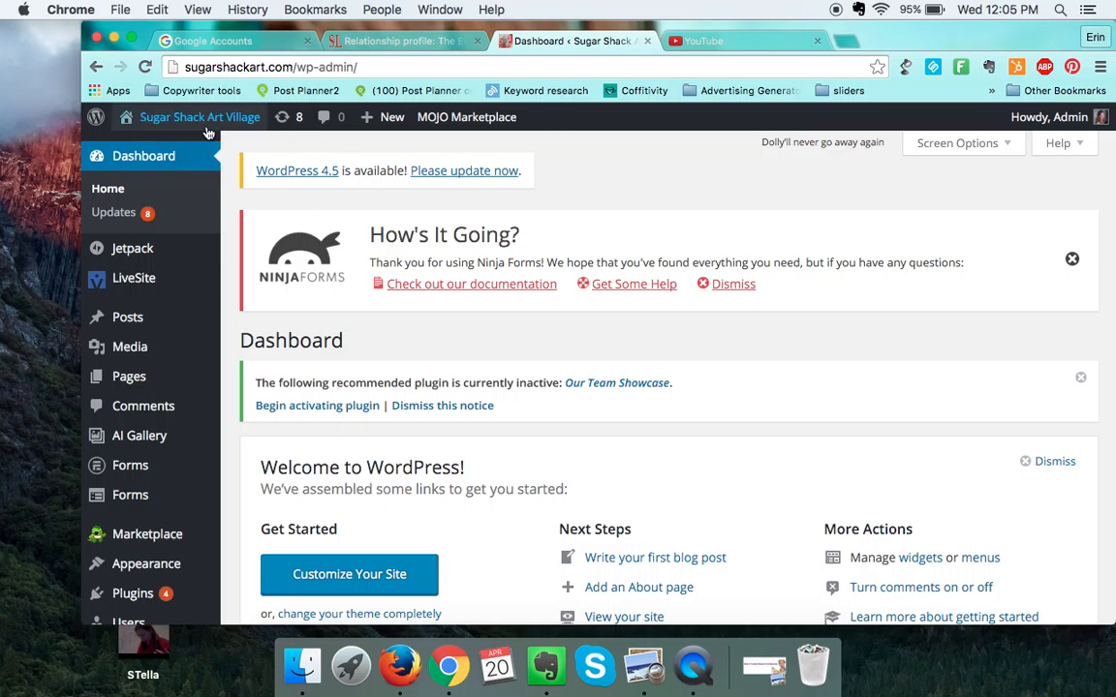
# - Load sugarshackart.com in place of the YouTube page and look over the homepage down to the blog post
pyautogui.click(772, 43)
pyautogui.click(588, 74)
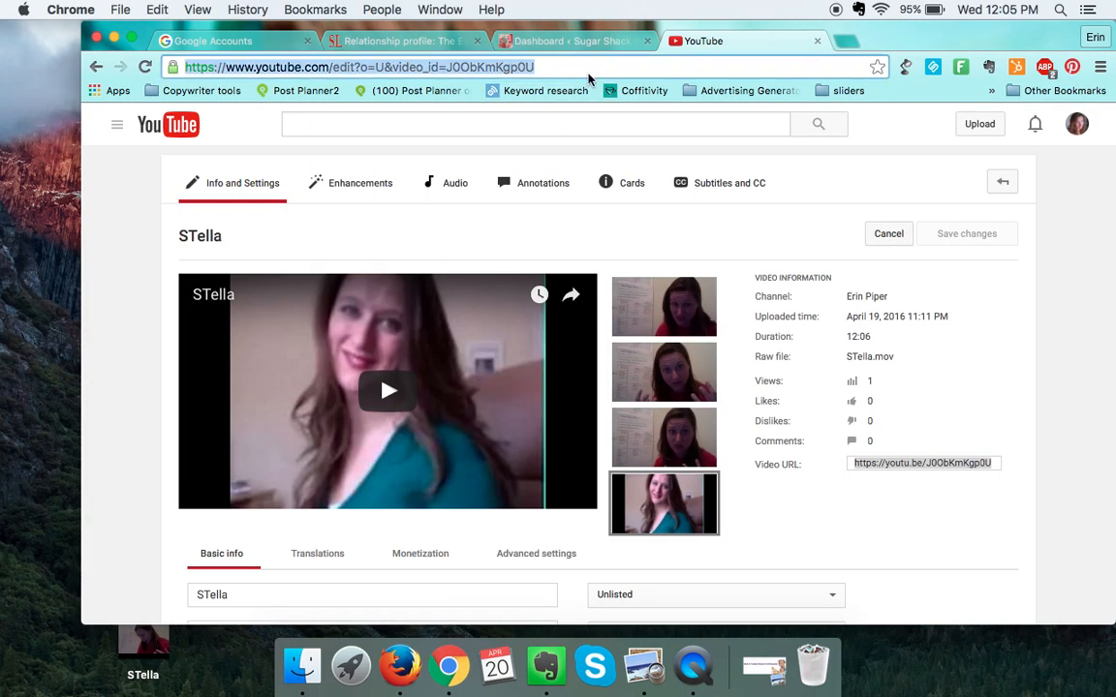
pyautogui.press('BackSpace')
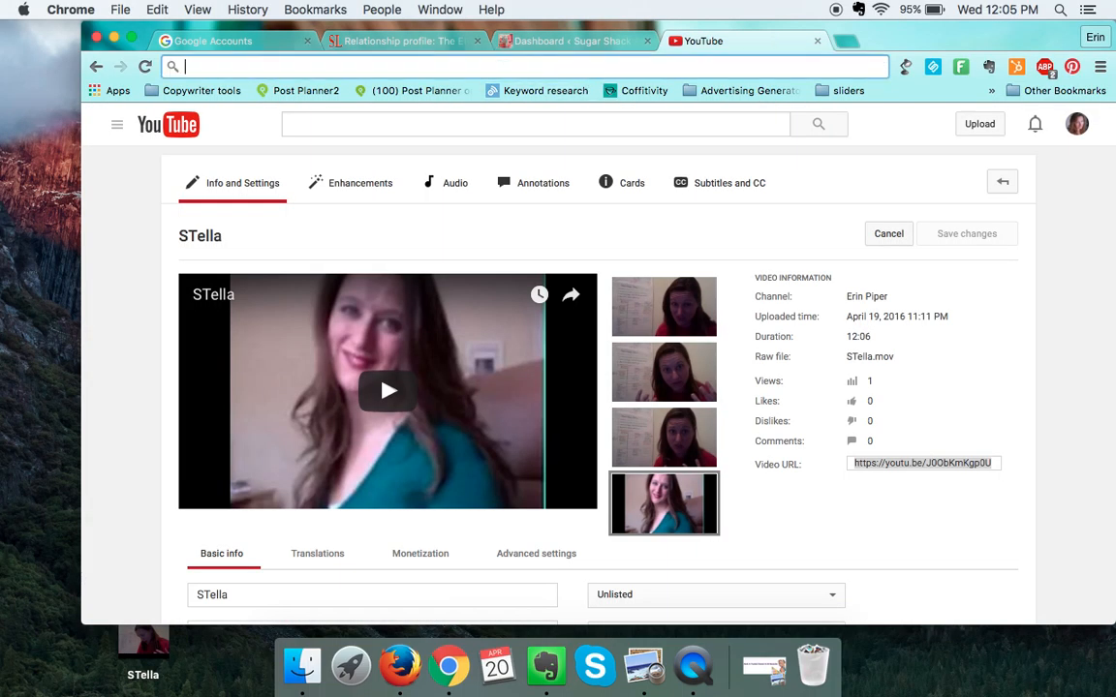
pyautogui.write('su')
pyautogui.press('Right')
pyautogui.press('Return')
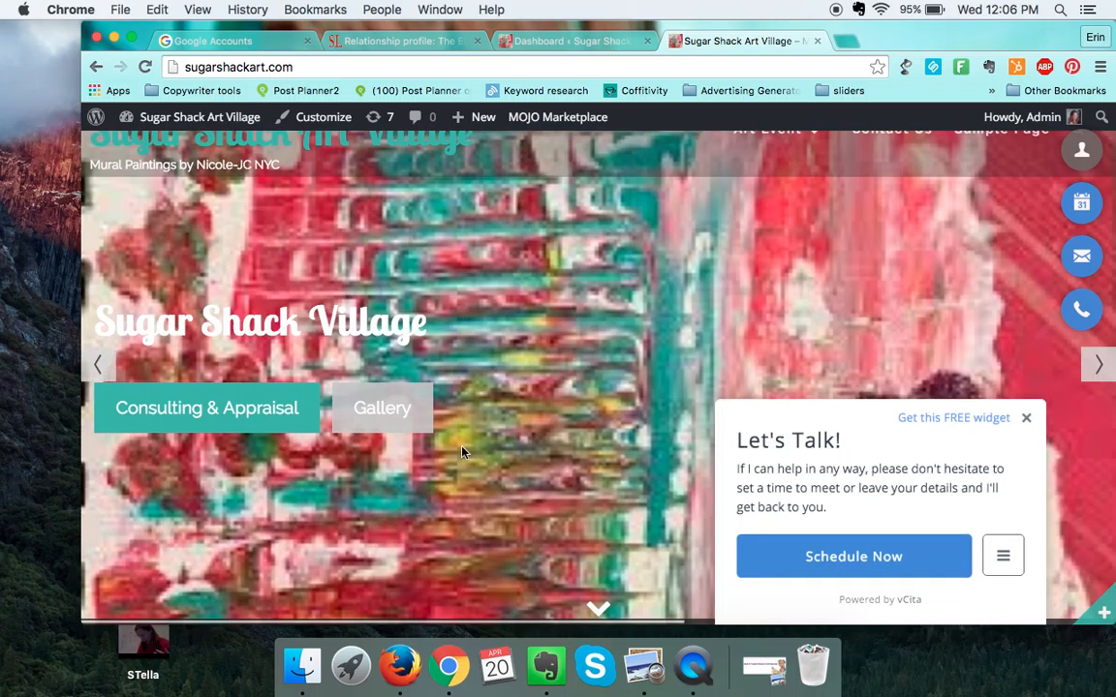
pyautogui.scroll(-5, 464, 453)
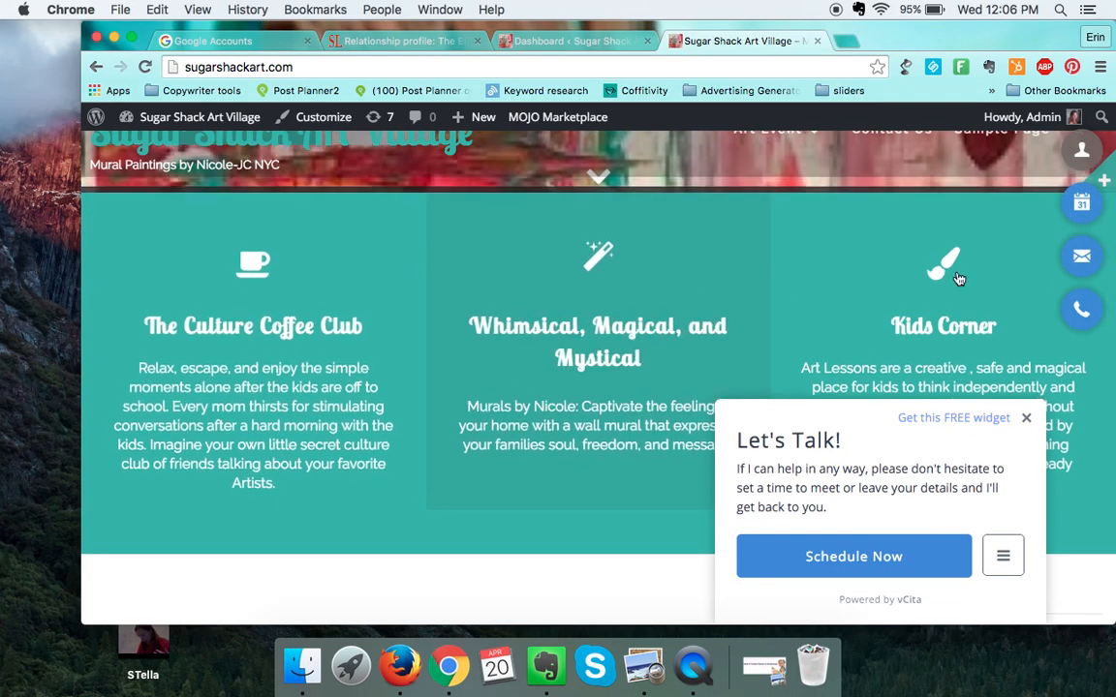
pyautogui.scroll(-6, 303, 451)
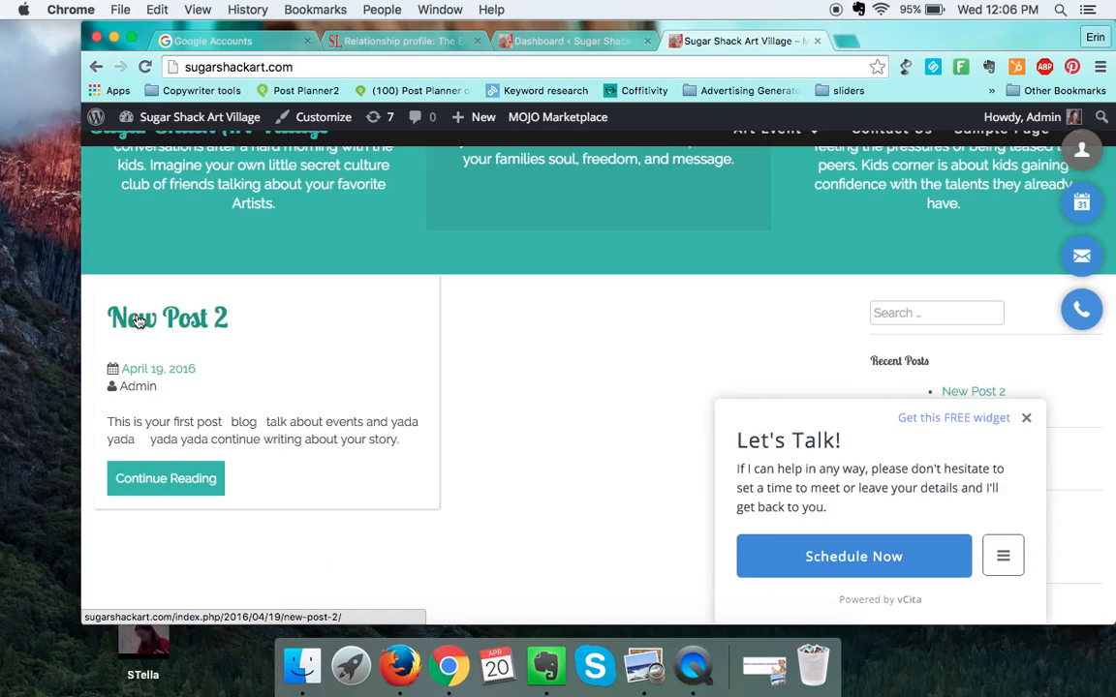
pyautogui.scroll(2, 136, 320)
pyautogui.scroll(10, 135, 320)
# - Go back to the site's dashboard and start a new post titled "New Post 3"
pyautogui.moveTo(189, 124)
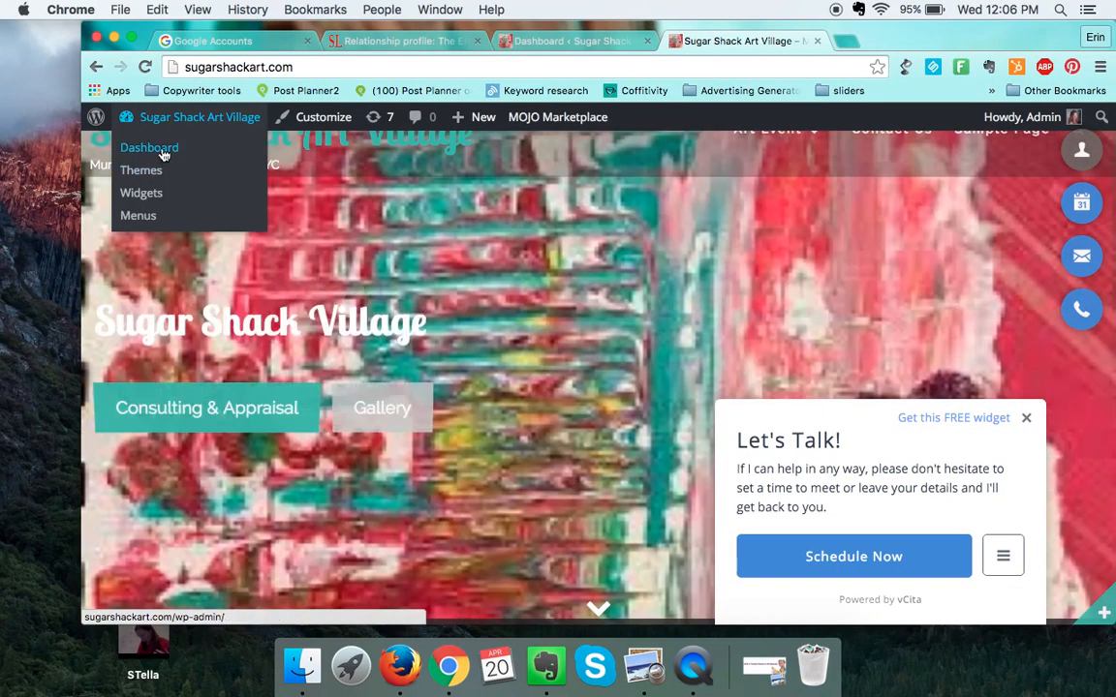
pyautogui.click(163, 153)
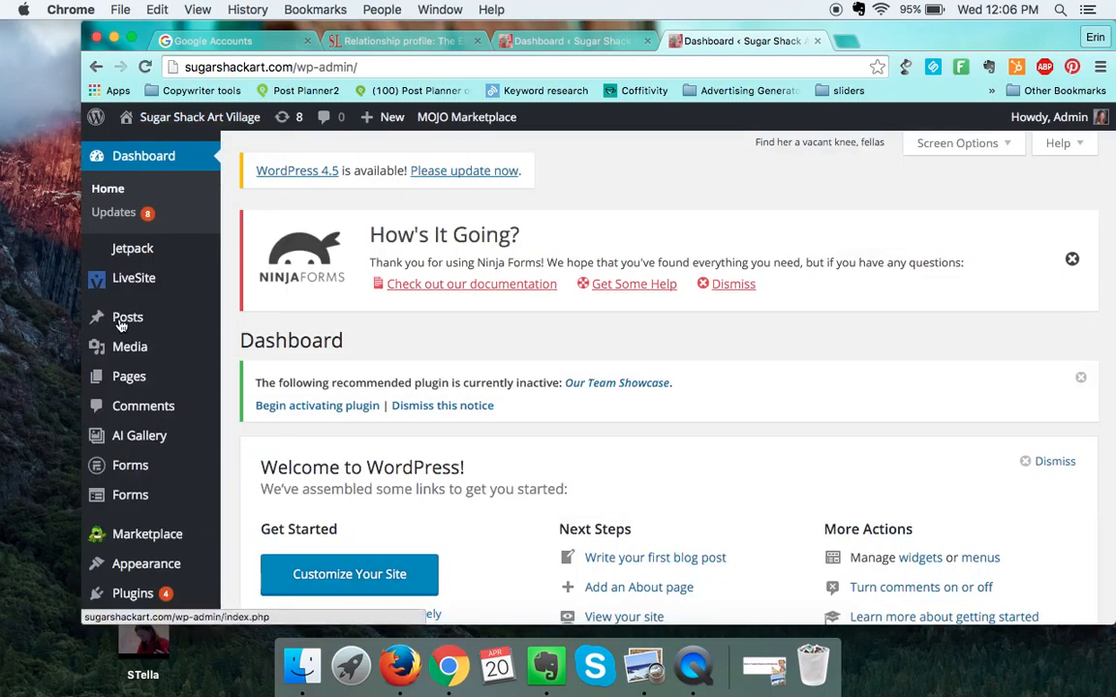
pyautogui.moveTo(132, 322)
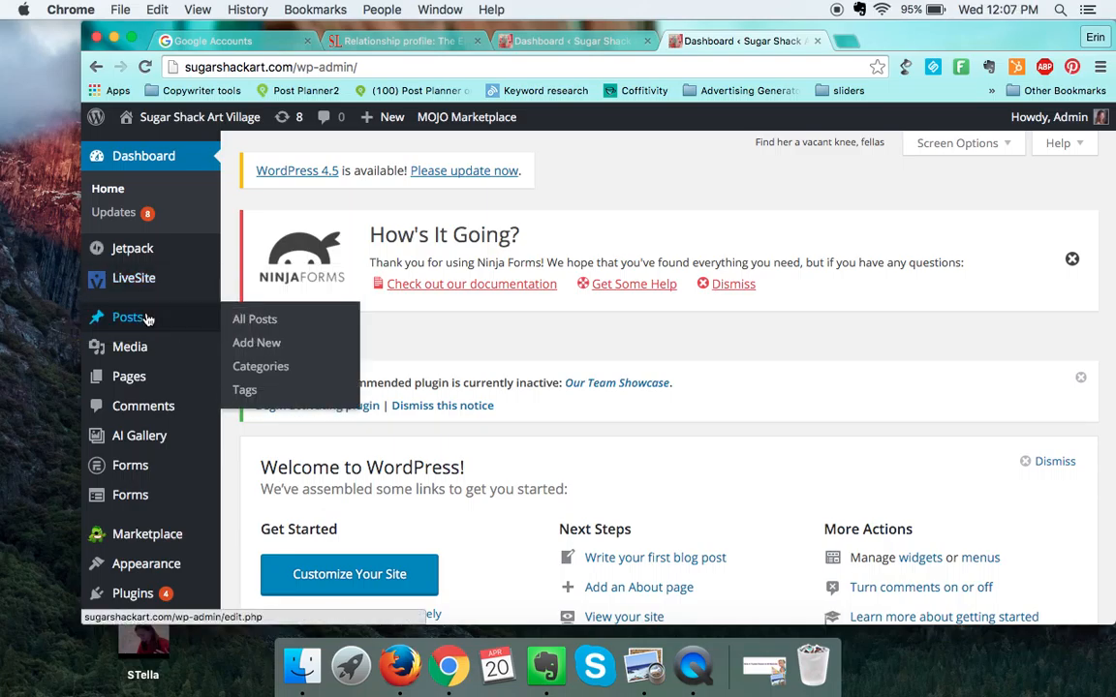
pyautogui.click(262, 344)
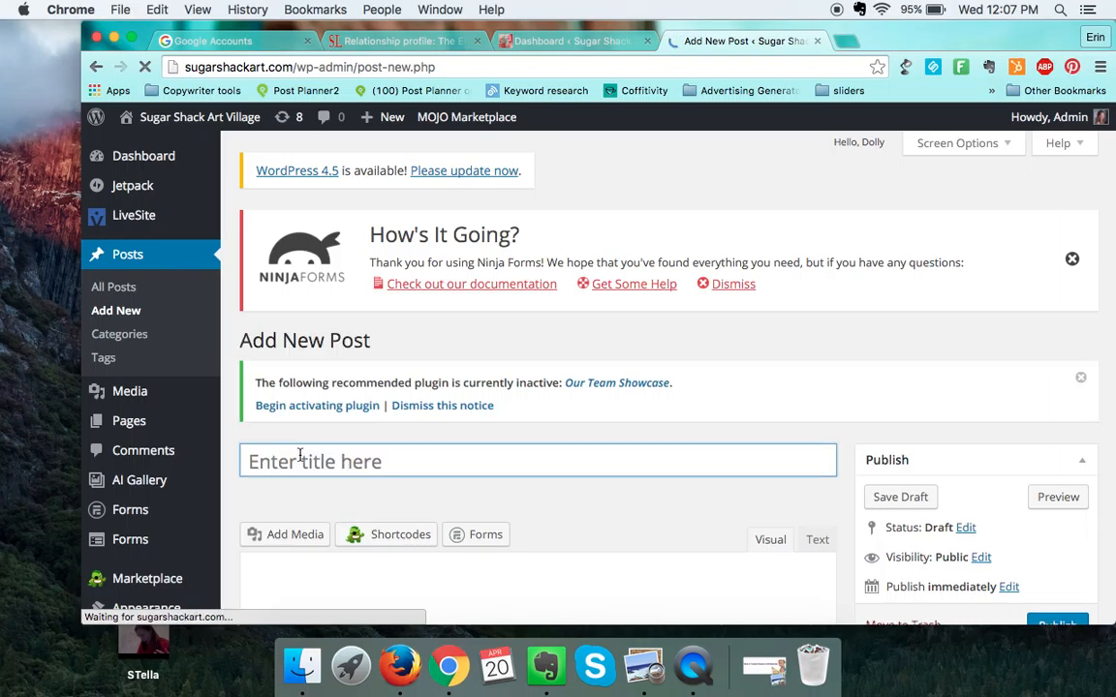
pyautogui.write('New Post 3')
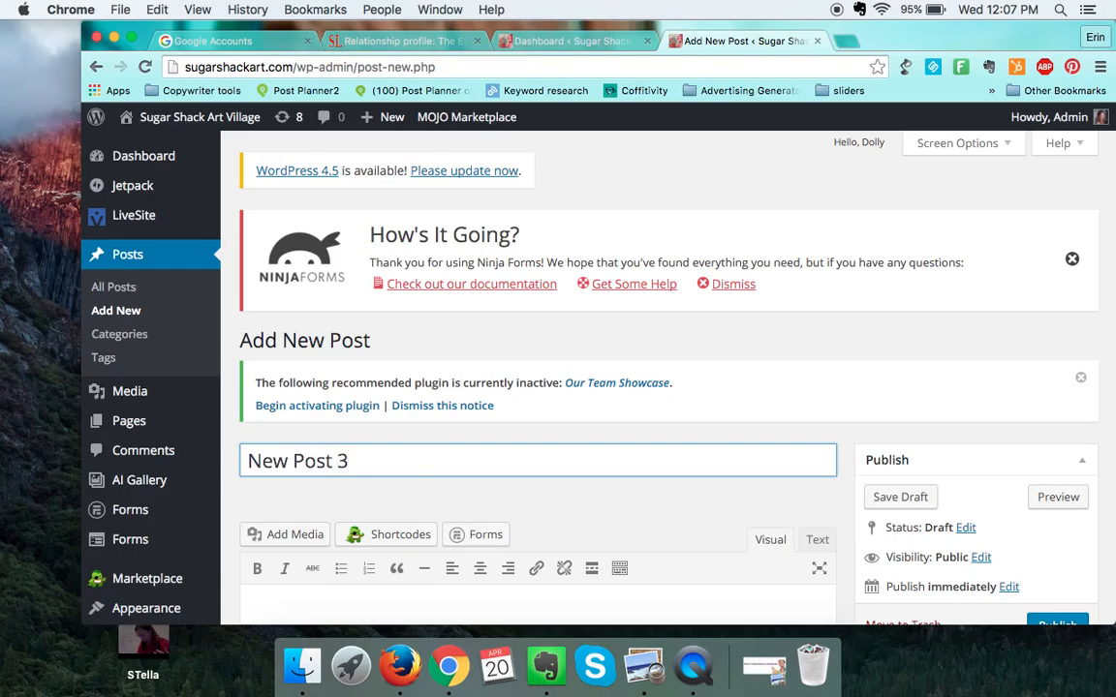
# - Write "New Post for the day" as the body text of the post
pyautogui.scroll(-2, 554, 501)
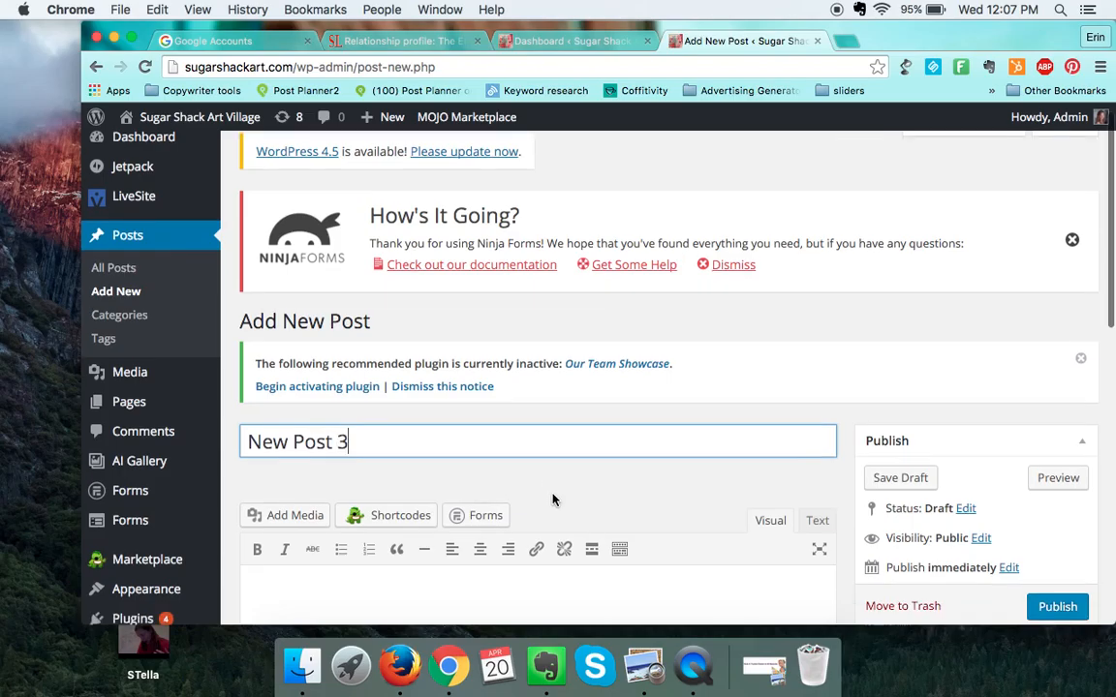
pyautogui.scroll(-3, 553, 501)
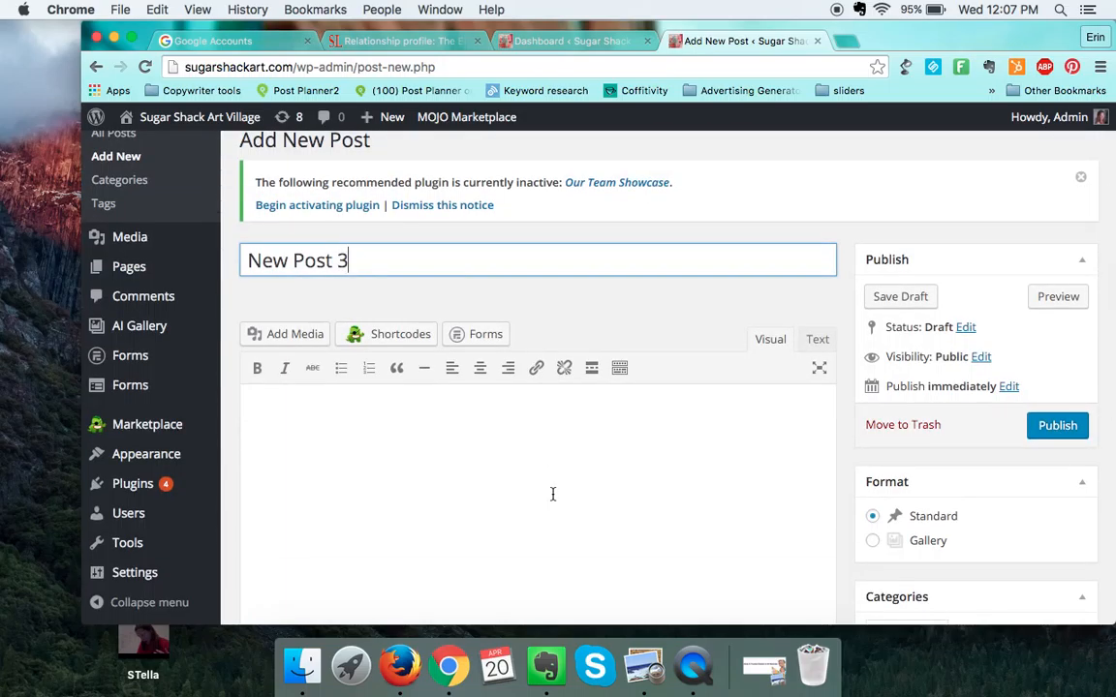
pyautogui.click(553, 494)
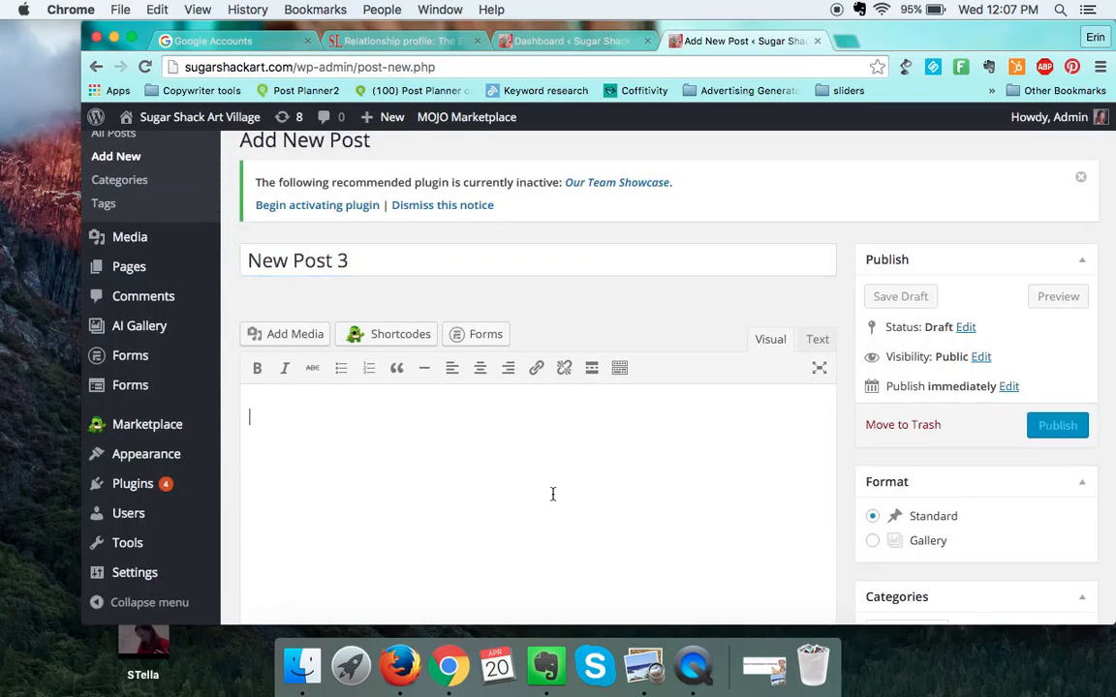
pyautogui.write('New Post for the day')
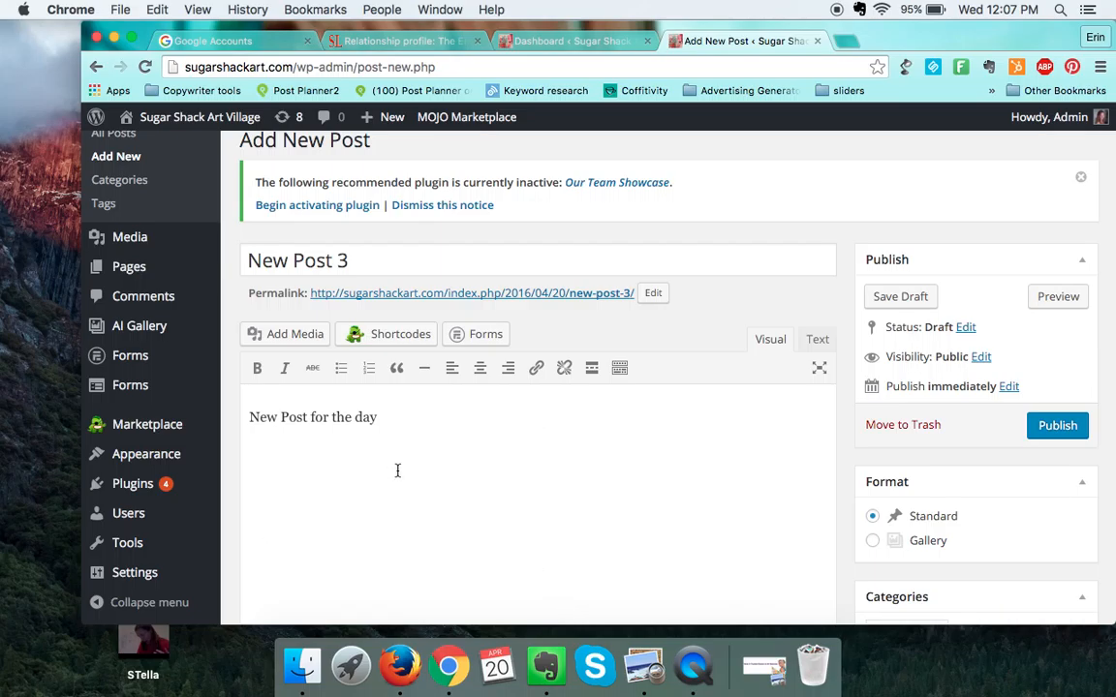
# - Insert the swirl painting Screen-Shot-2016-04-13-at-12.49.25-PM.png from the media library below the post's text
pyautogui.scroll(-4, 398, 470)
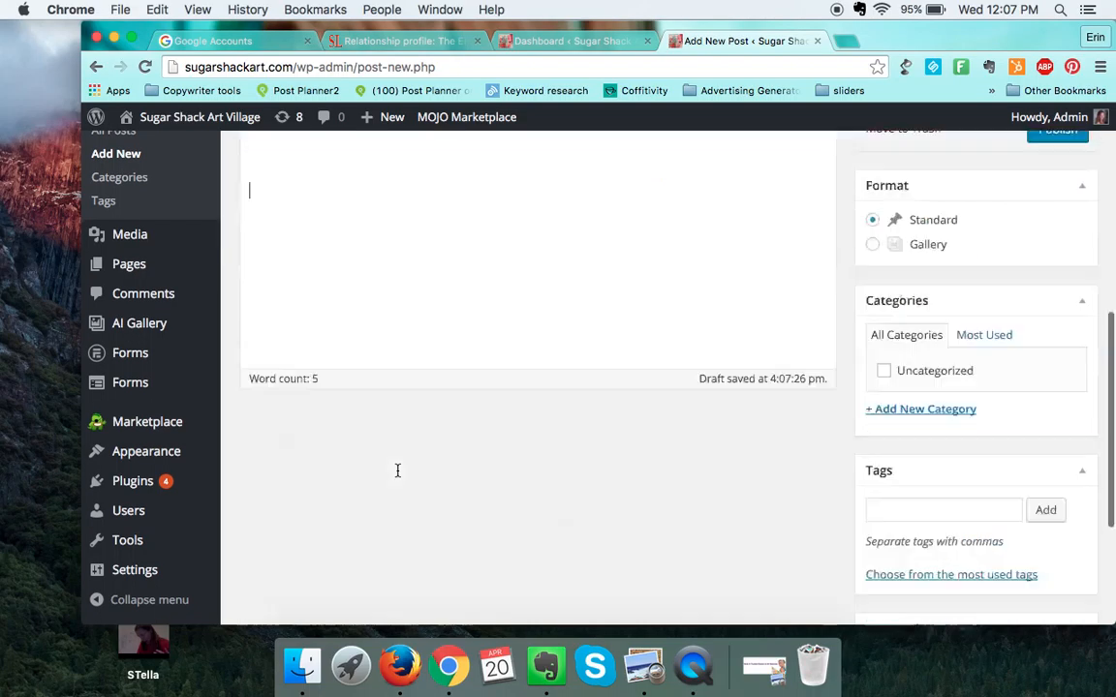
pyautogui.scroll(5, 399, 469)
pyautogui.scroll(-3, 398, 476)
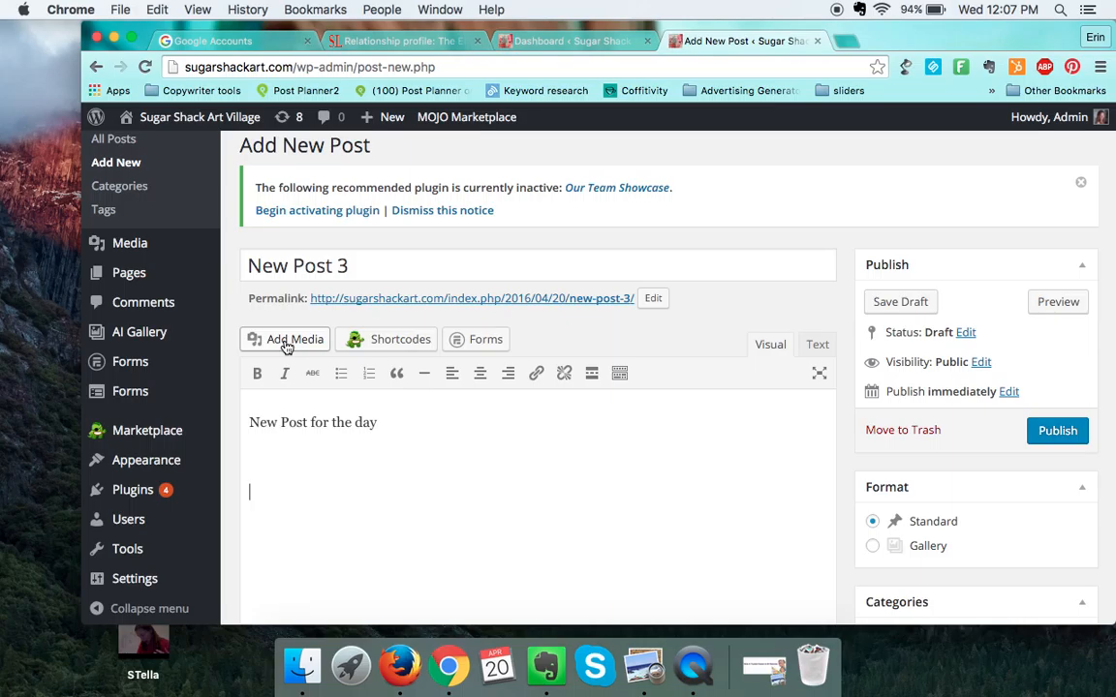
pyautogui.click(287, 347)
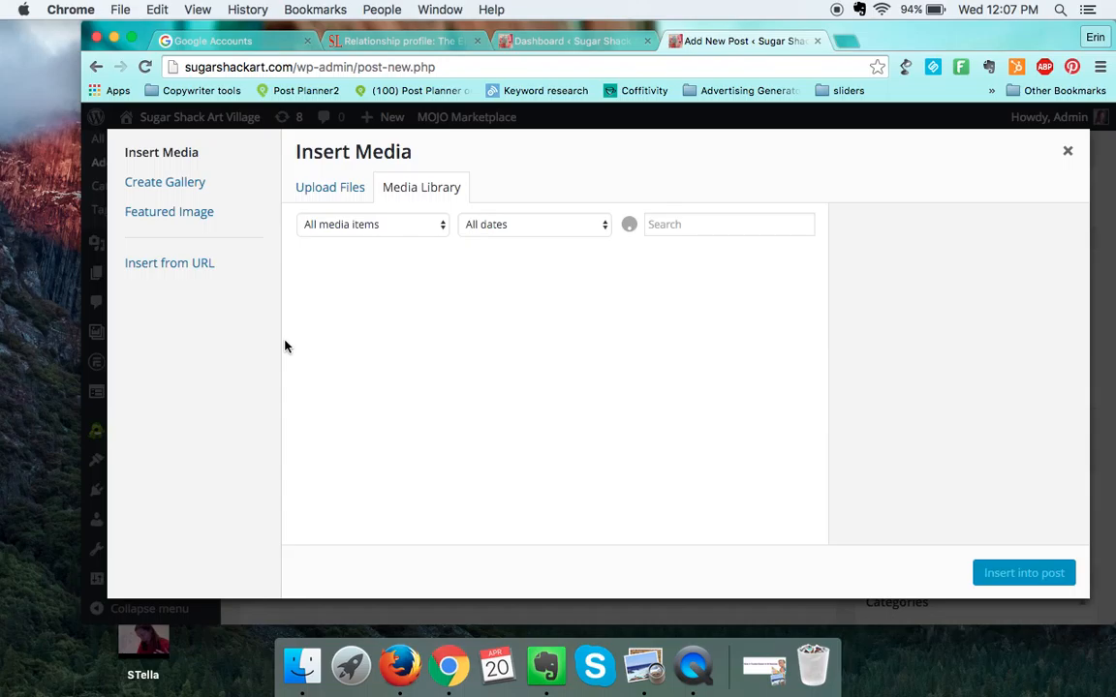
pyautogui.click(330, 188)
pyautogui.click(415, 188)
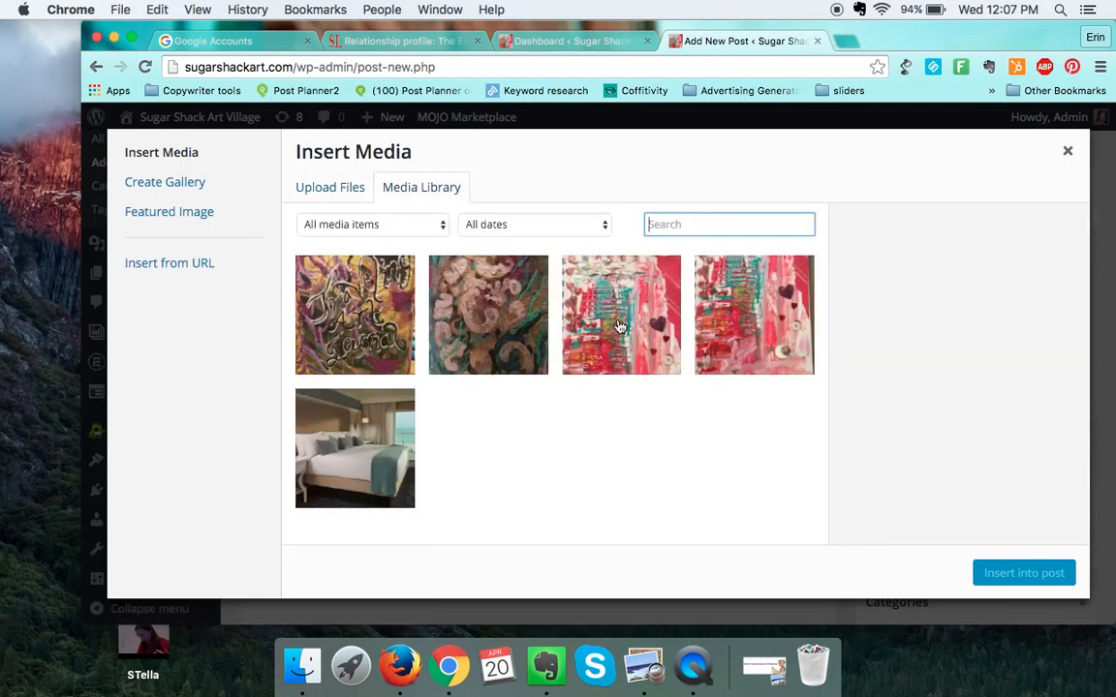
pyautogui.click(505, 327)
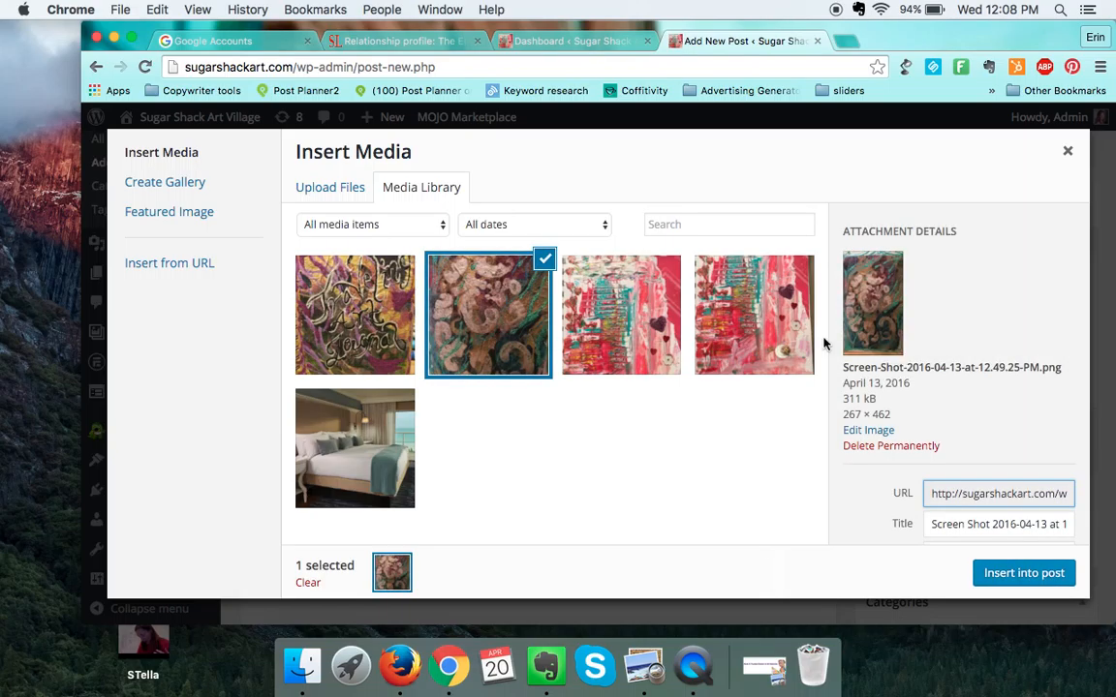
pyautogui.click(1019, 575)
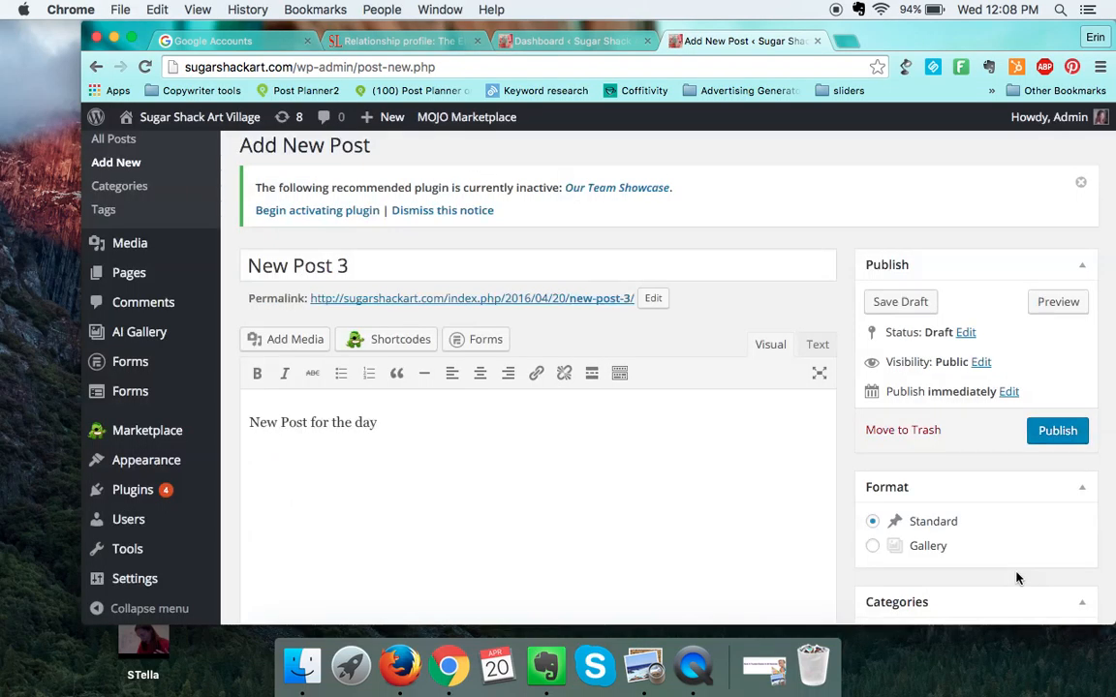
# - Open the inserted image's details for editing and give it the caption "Put your caption here"
pyautogui.scroll(-5, 1017, 579)
pyautogui.click(327, 302)
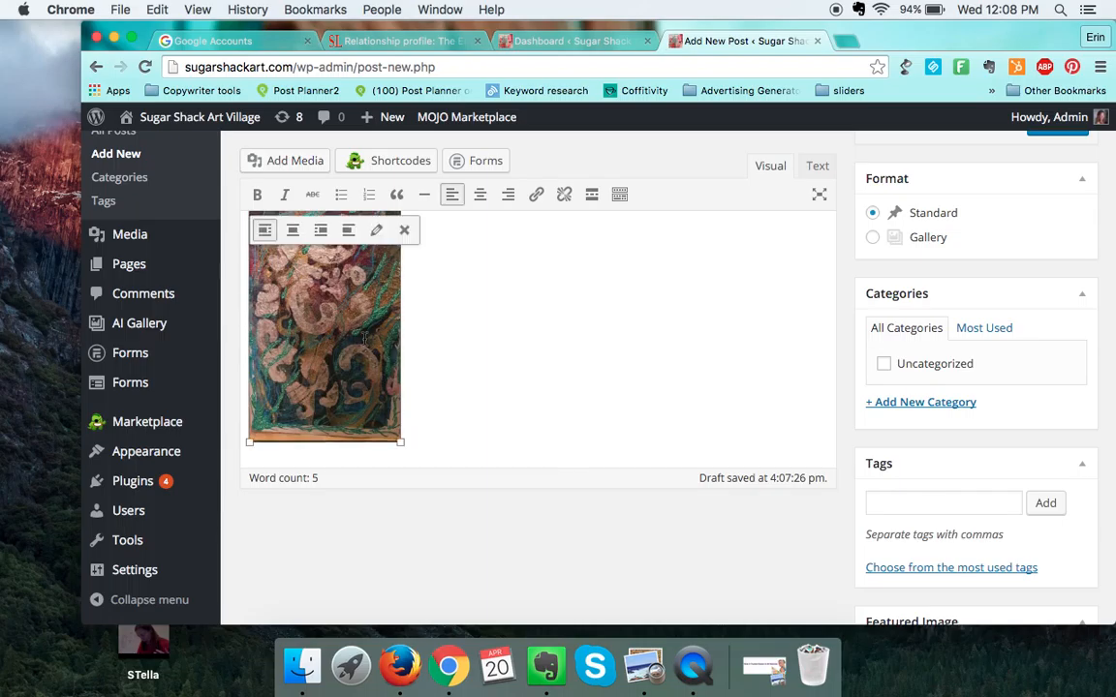
pyautogui.click(376, 230)
pyautogui.click(370, 205)
pyautogui.write('Pu')
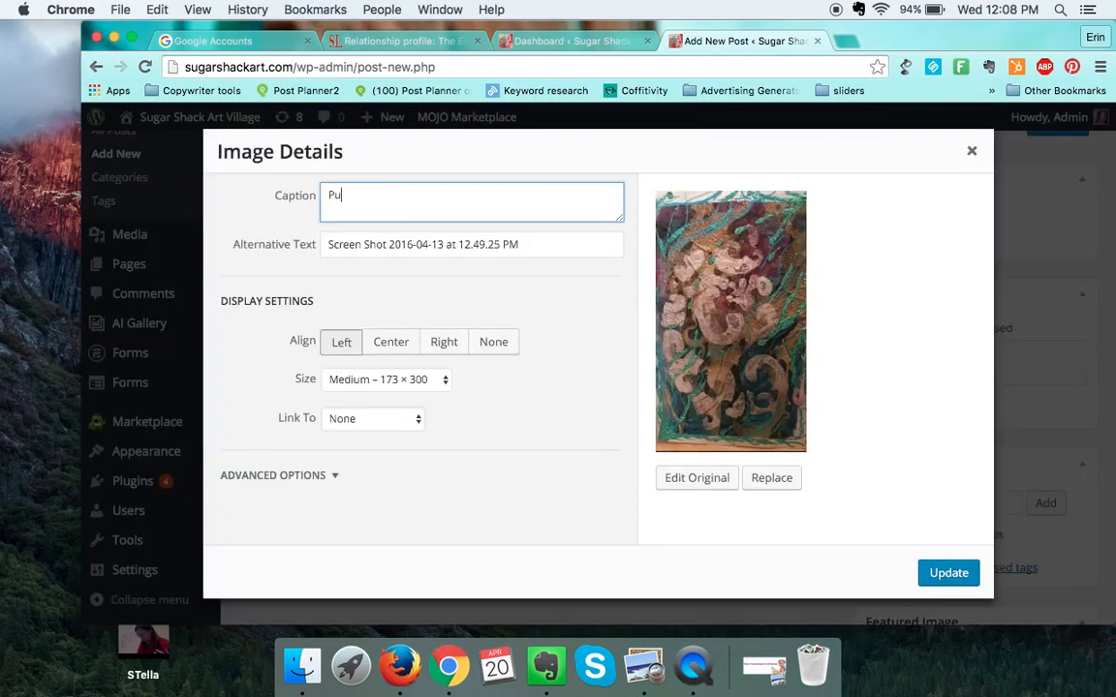
pyautogui.write('t your caption here')
# - Replace the image's alternative text with "keyword sentence" and set its size to Thumbnail – 150 × 150
pyautogui.click(542, 242)
pyautogui.moveTo(323, 244); pyautogui.dragTo(588, 249)
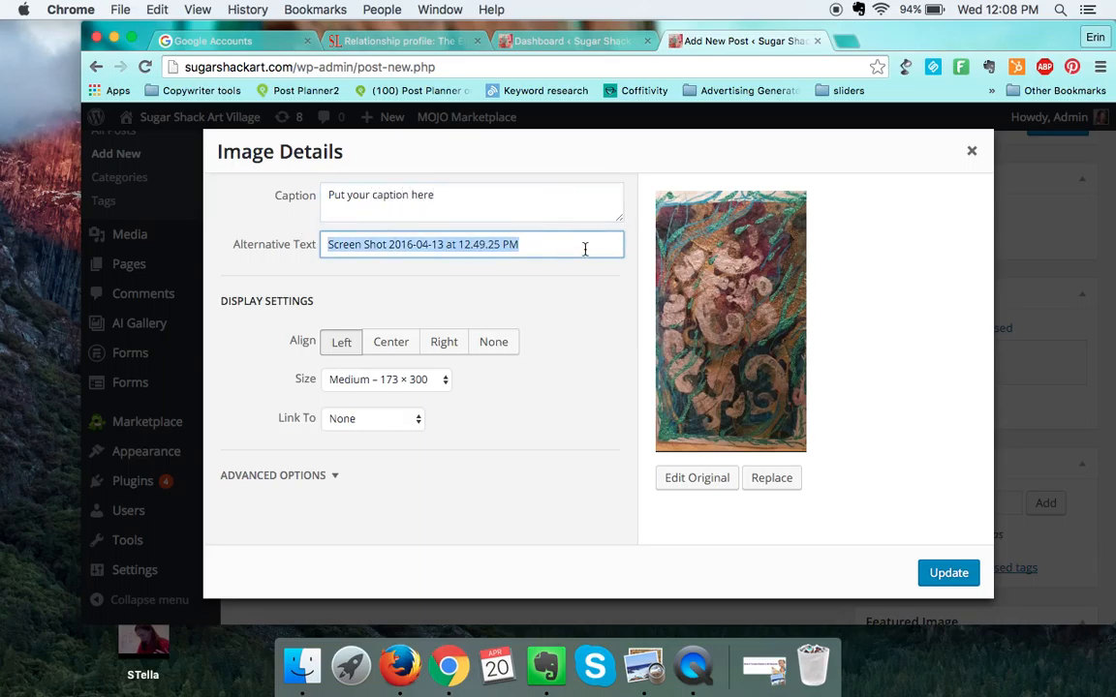
pyautogui.press('BackSpace')
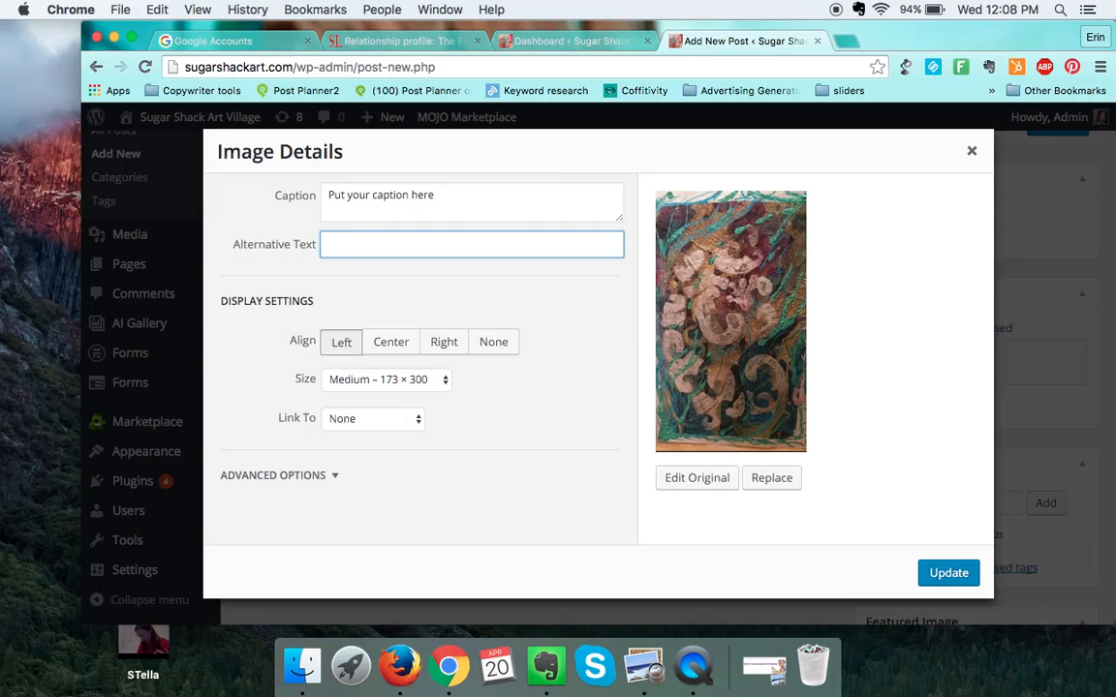
pyautogui.write('keyword sentence')
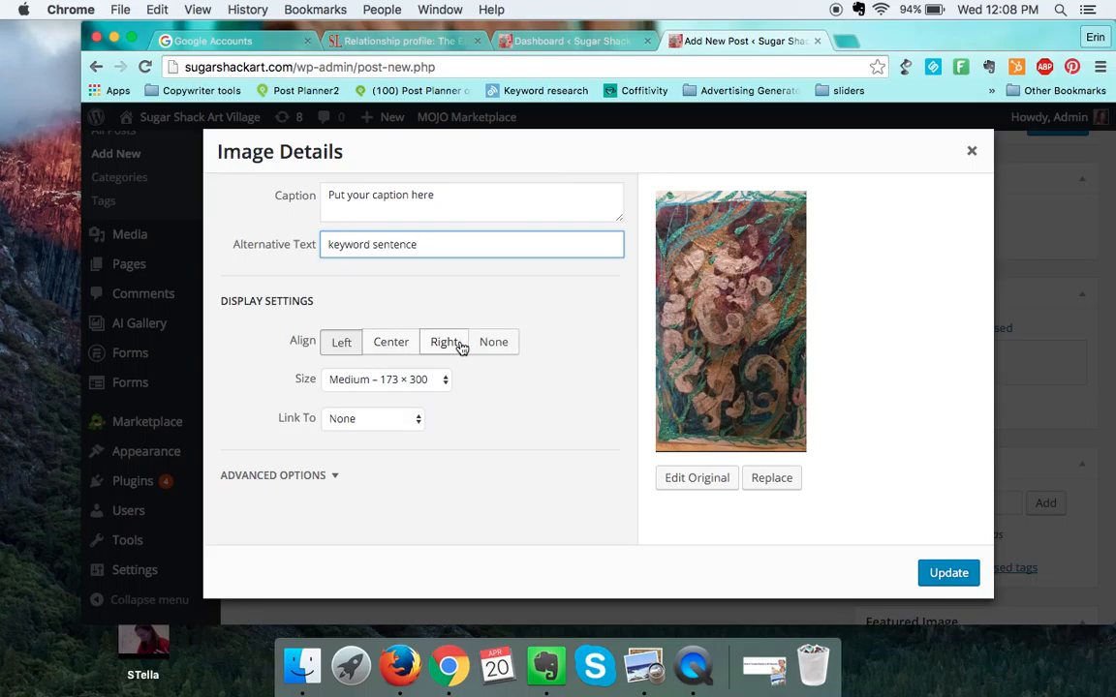
pyautogui.click(444, 383)
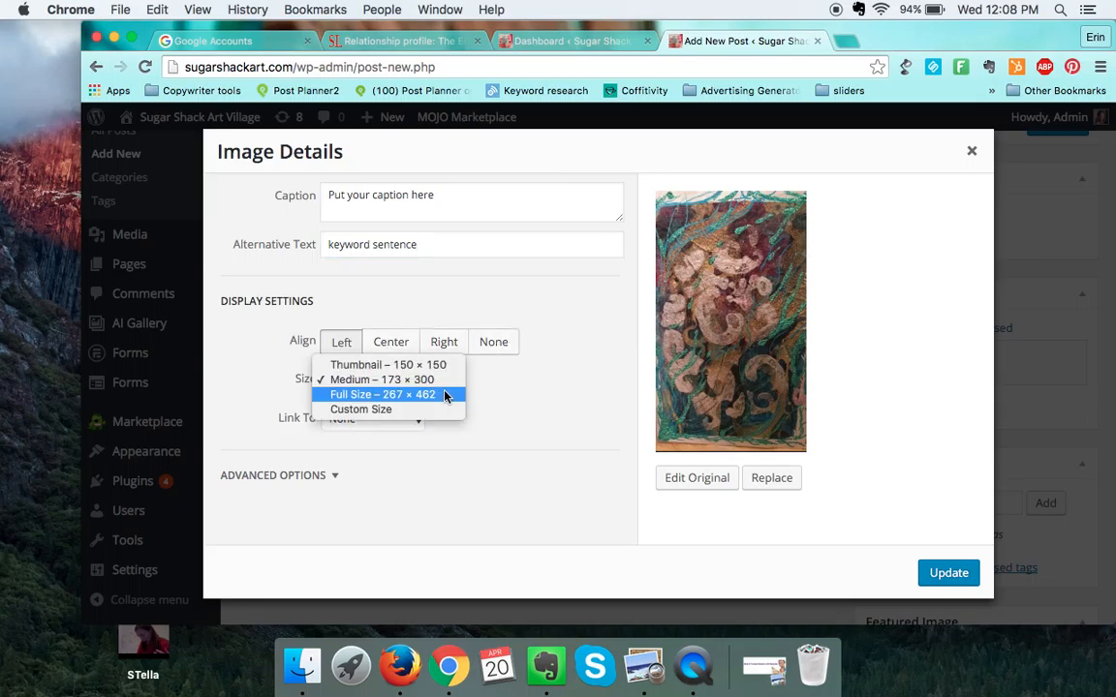
pyautogui.click(424, 369)
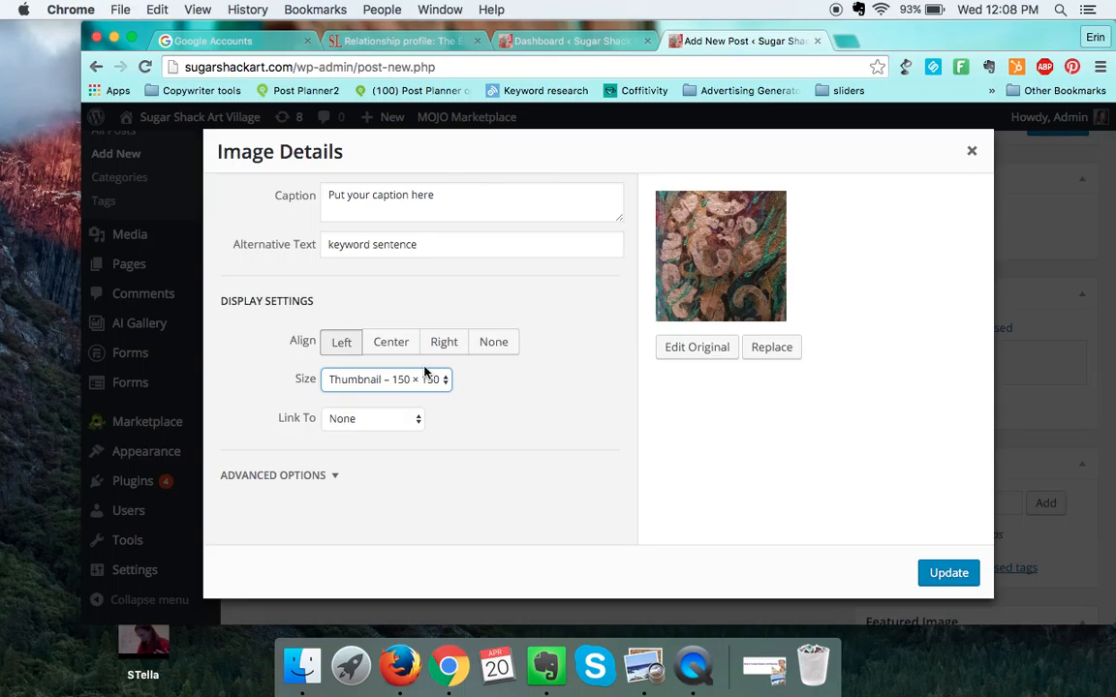
pyautogui.click(417, 424)
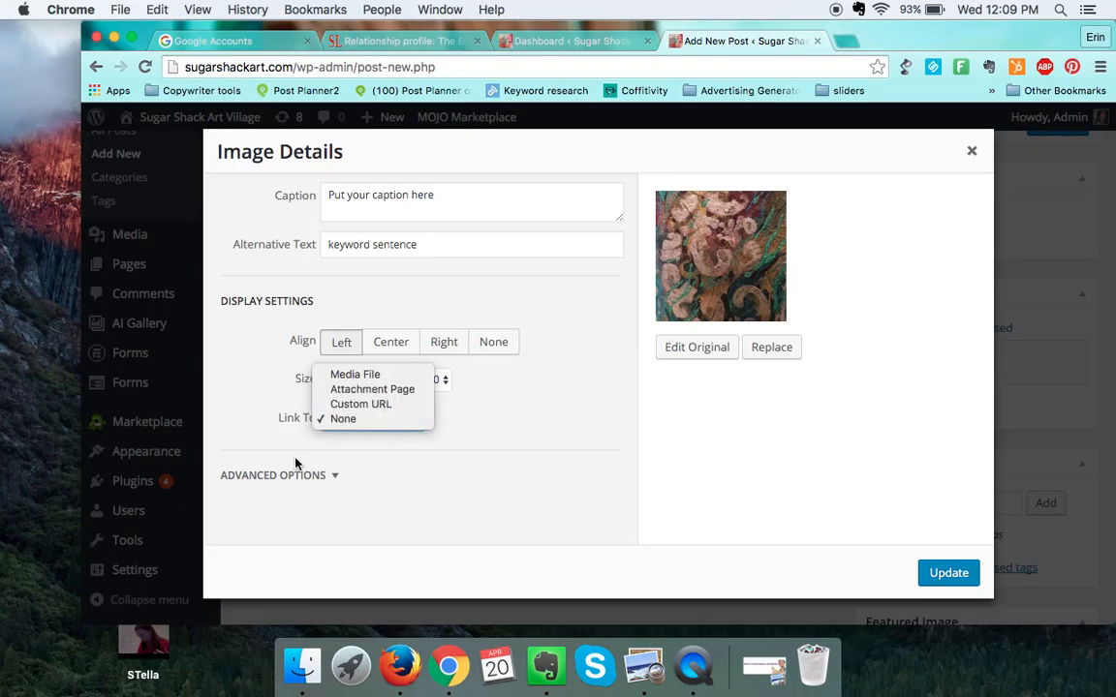
pyautogui.click(341, 405)
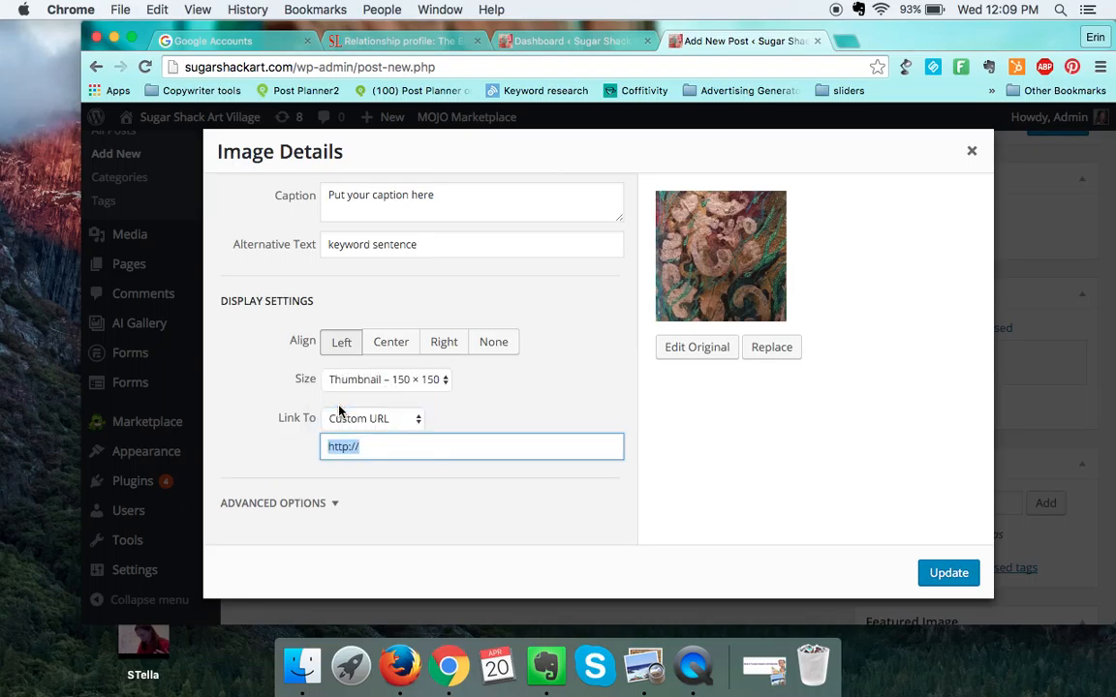
pyautogui.click(378, 446)
pyautogui.write('thenameof a')
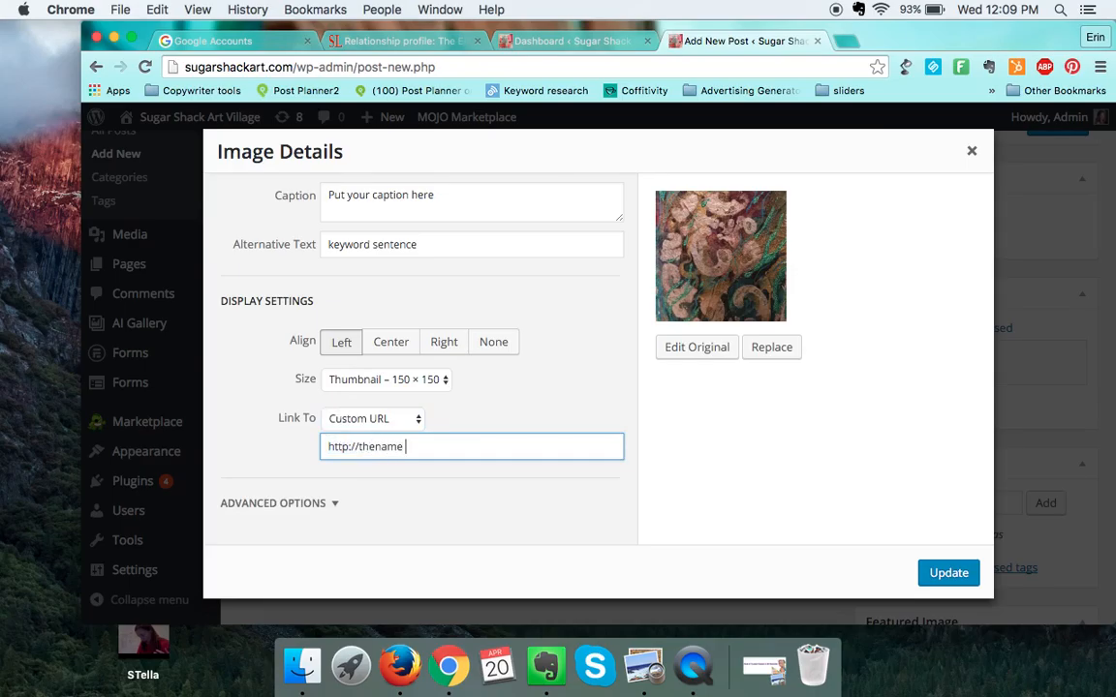
pyautogui.press('BackSpace')
pyautogui.press('BackSpace')
pyautogui.write('artist.com')
pyautogui.click(945, 573)
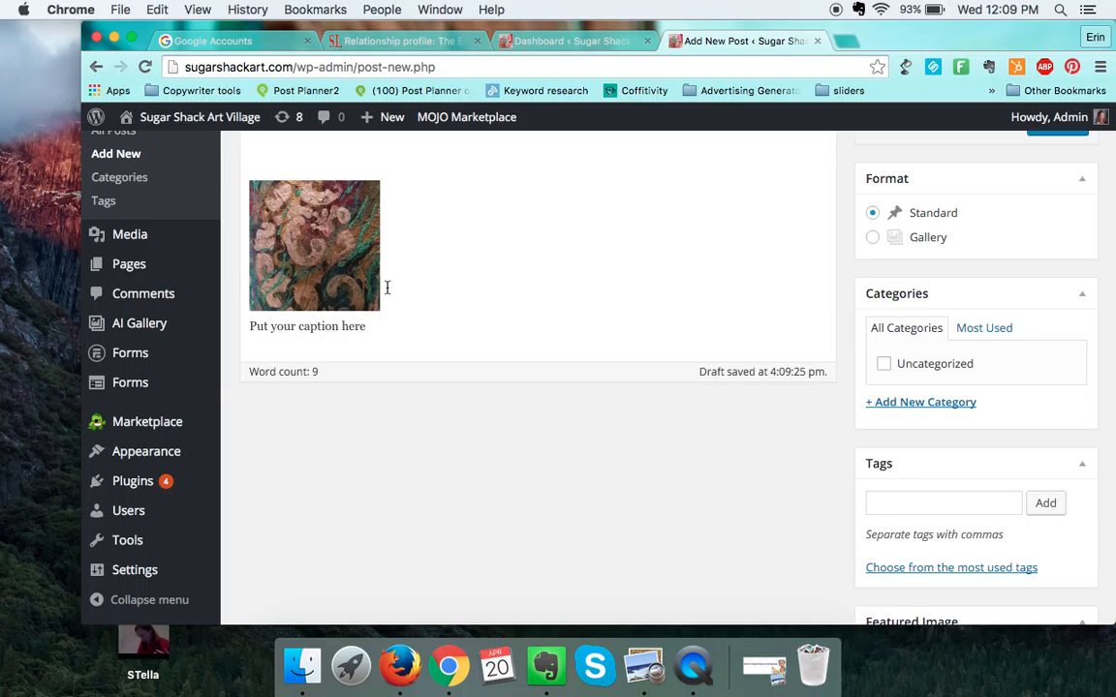
# - Add the line "continue with your story." between "New Post for the day" and the image
pyautogui.scroll(5, 387, 288)
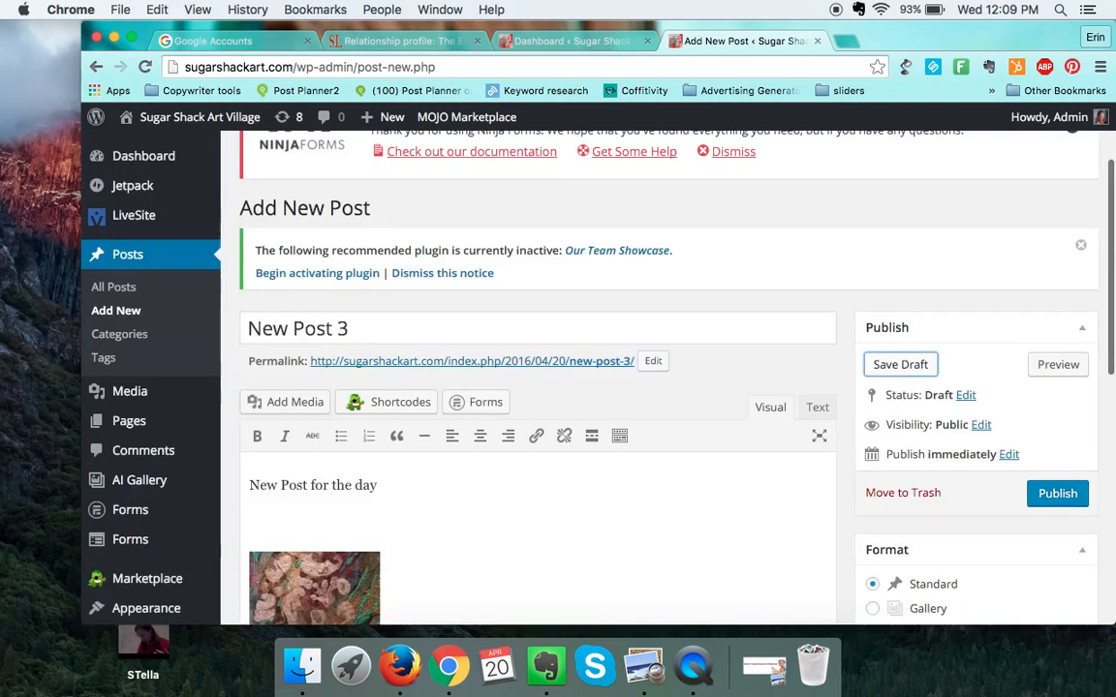
pyautogui.write('continue with your story.')
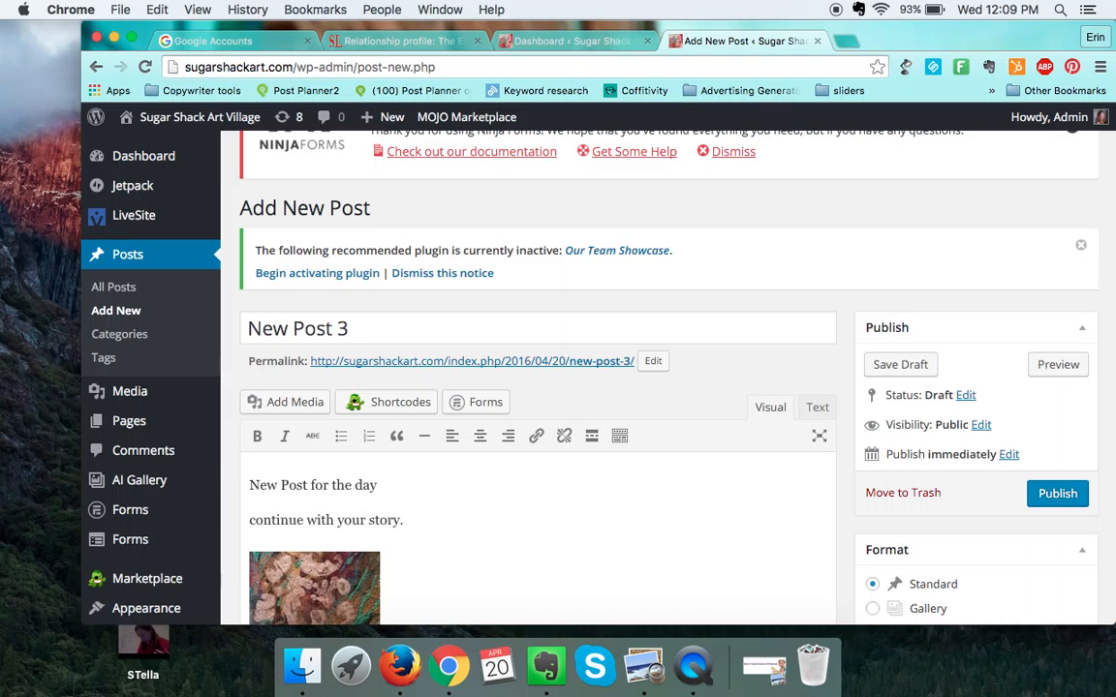
pyautogui.click(901, 365)
# - Add the text "start writing again here" beside the captioned image in the post
pyautogui.scroll(-3, 538, 435)
pyautogui.click(315, 406)
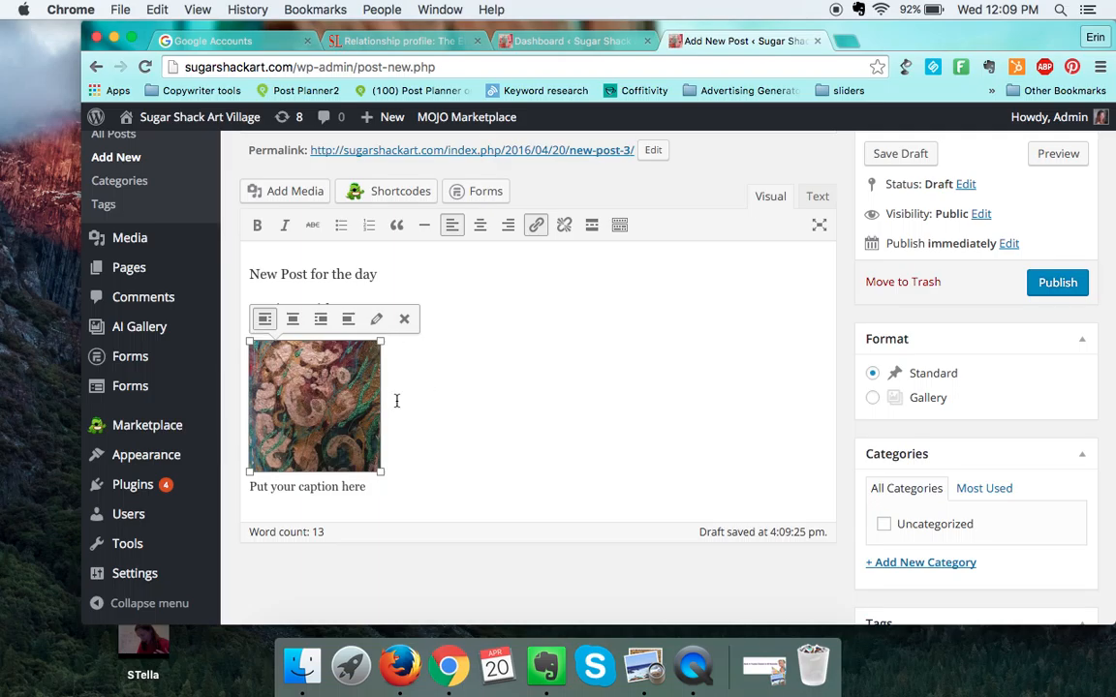
pyautogui.click(372, 489)
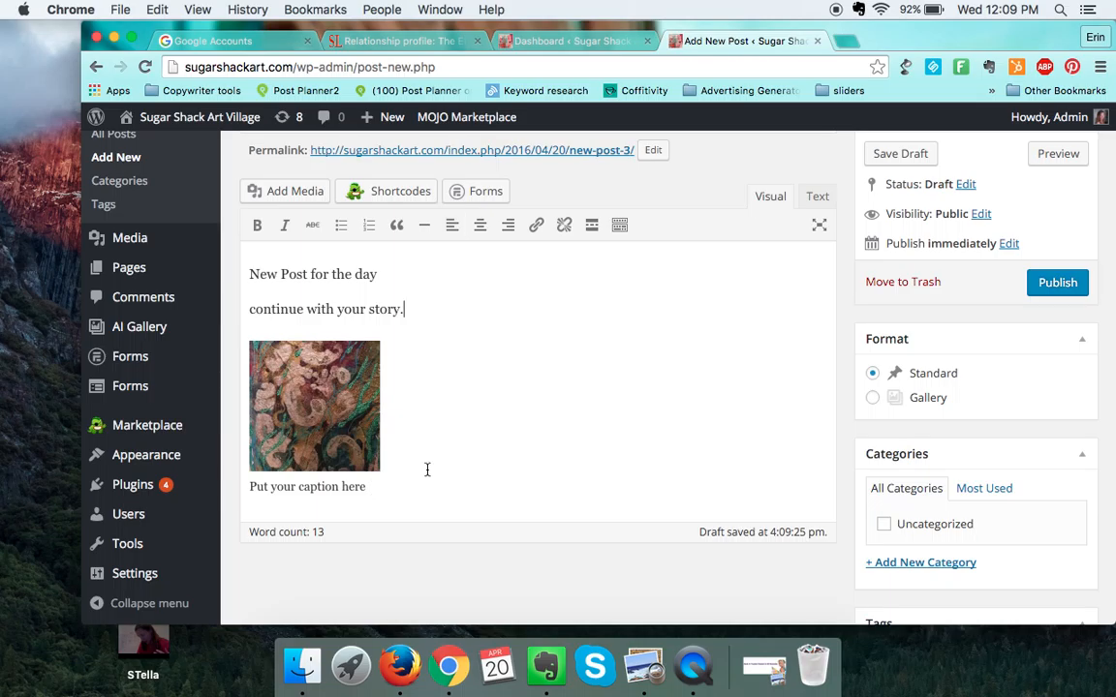
pyautogui.click(360, 436)
pyautogui.press('Down')
pyautogui.press('Right')
pyautogui.press('Up')
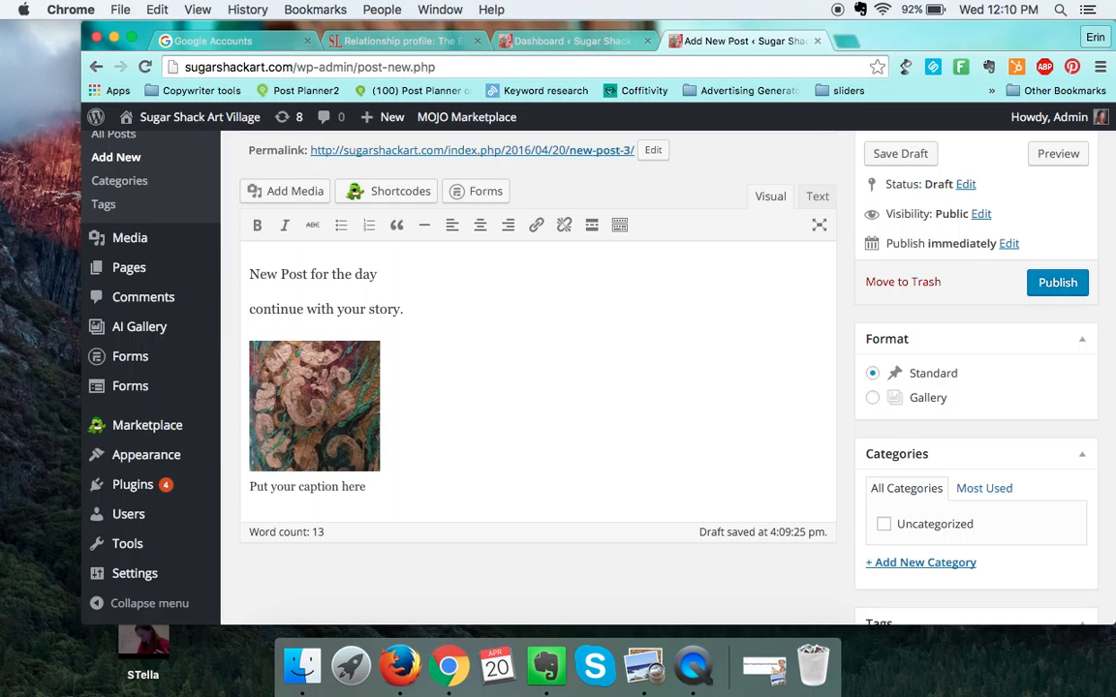
pyautogui.write('start writing aga')
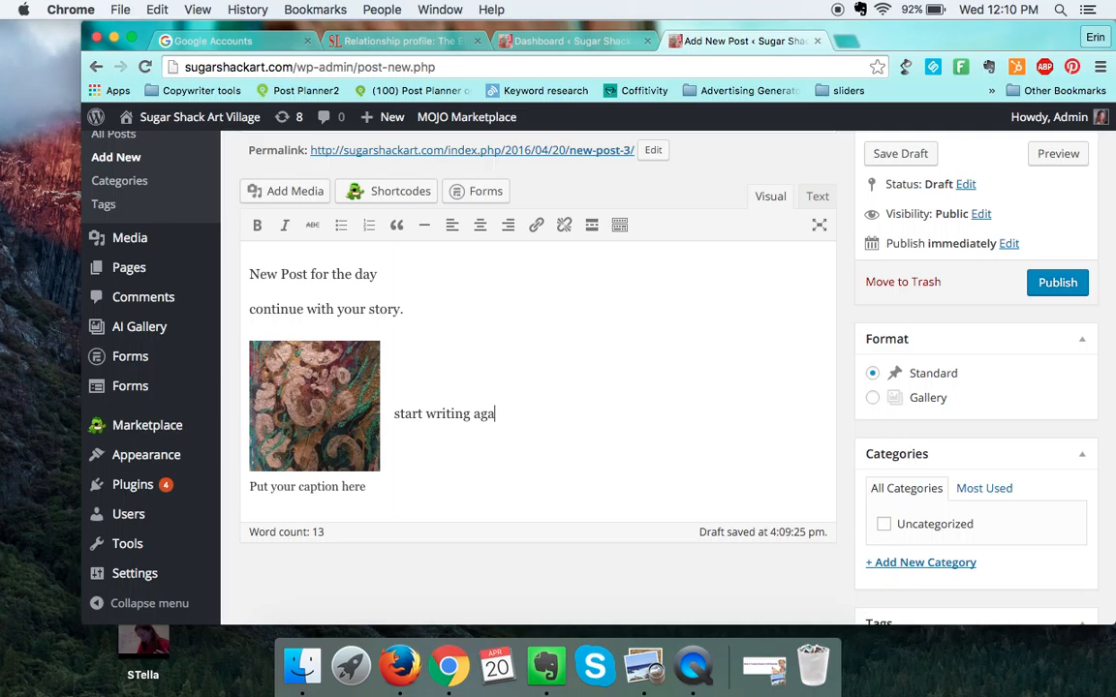
pyautogui.write('in here')
# - Add the line "start writing here" below the image's caption
pyautogui.press('Return')
pyautogui.press('Return')
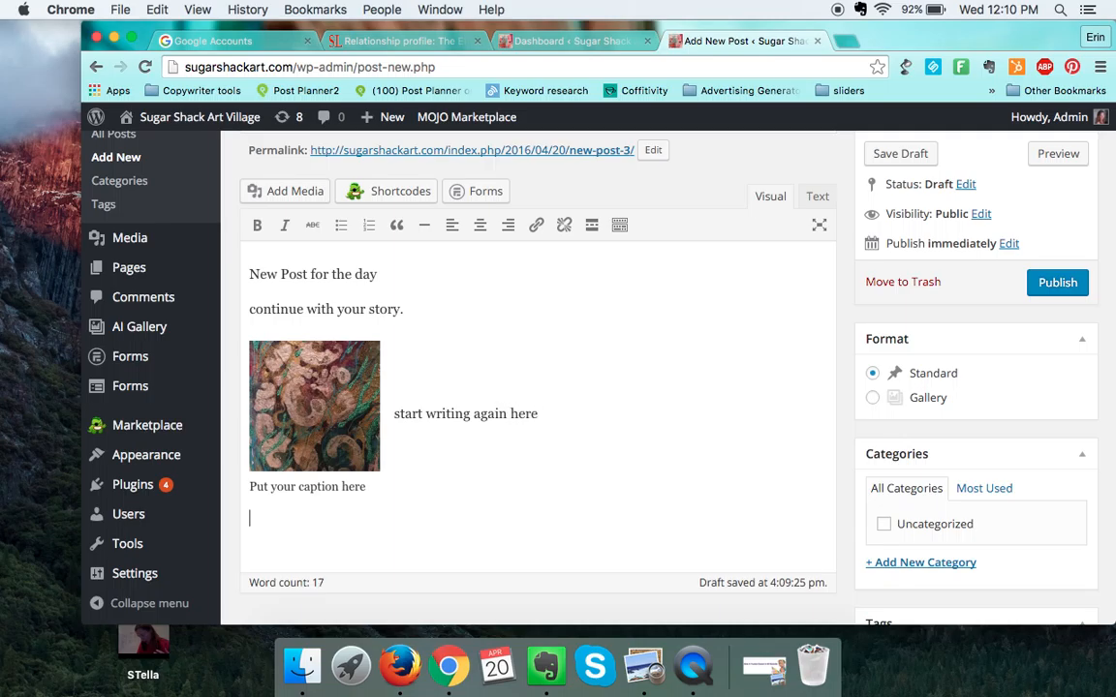
pyautogui.write('start writing here')
pyautogui.press('Return')
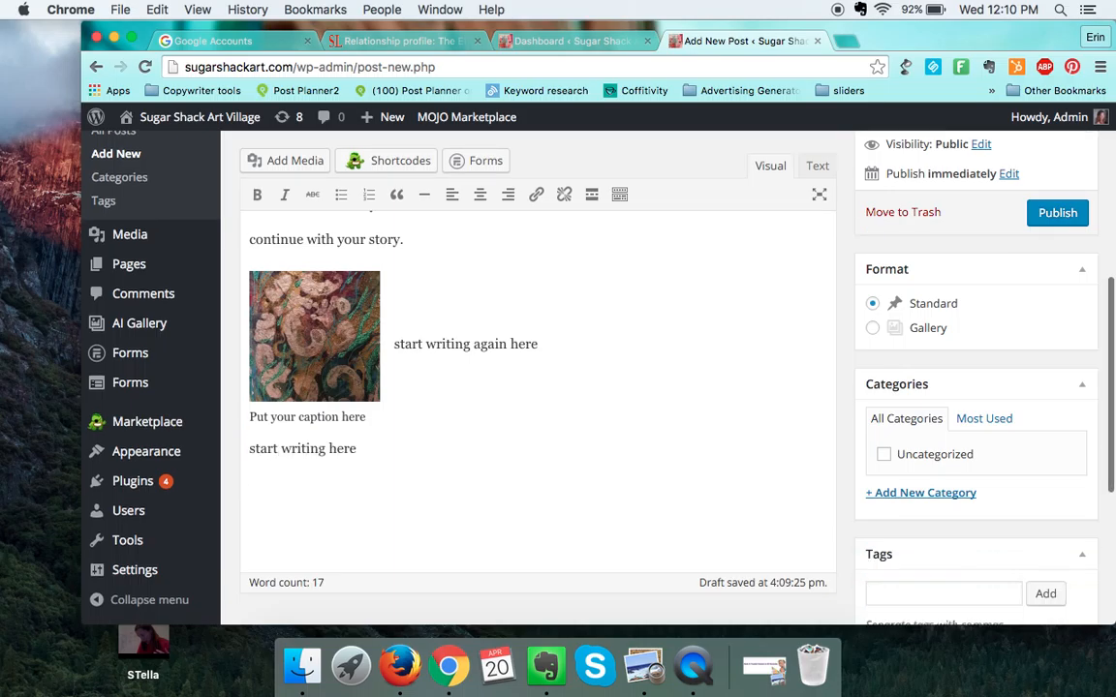
# - Publish the post "New Post 3"
pyautogui.scroll(2, 1003, 294)
pyautogui.scroll(3, 1003, 295)
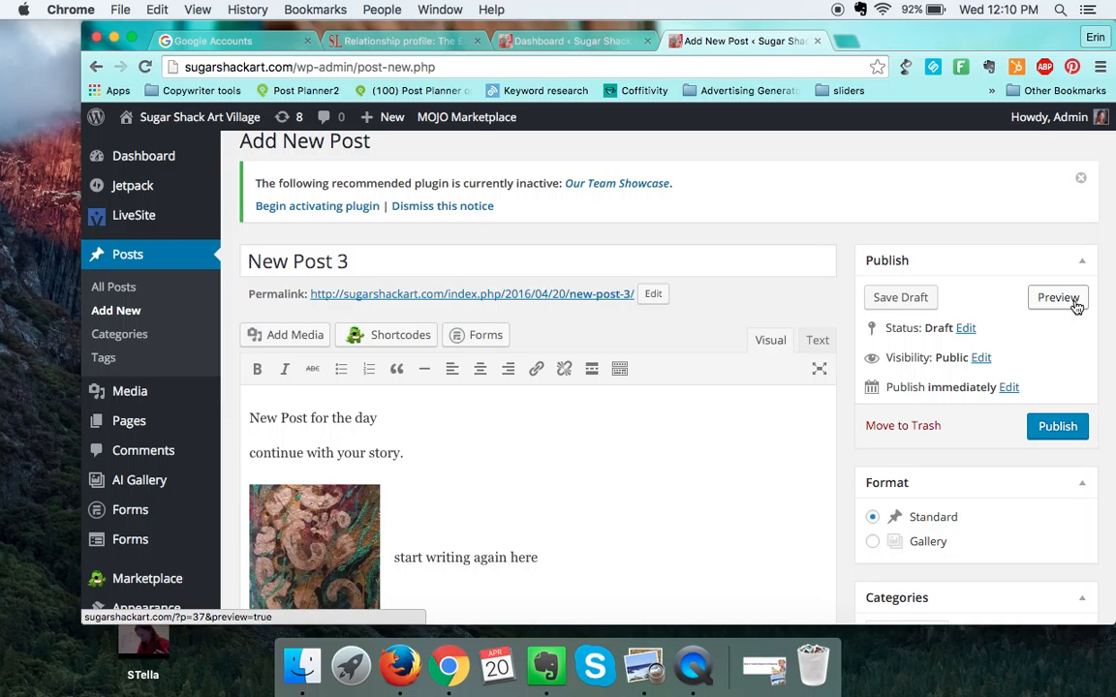
pyautogui.click(1056, 428)
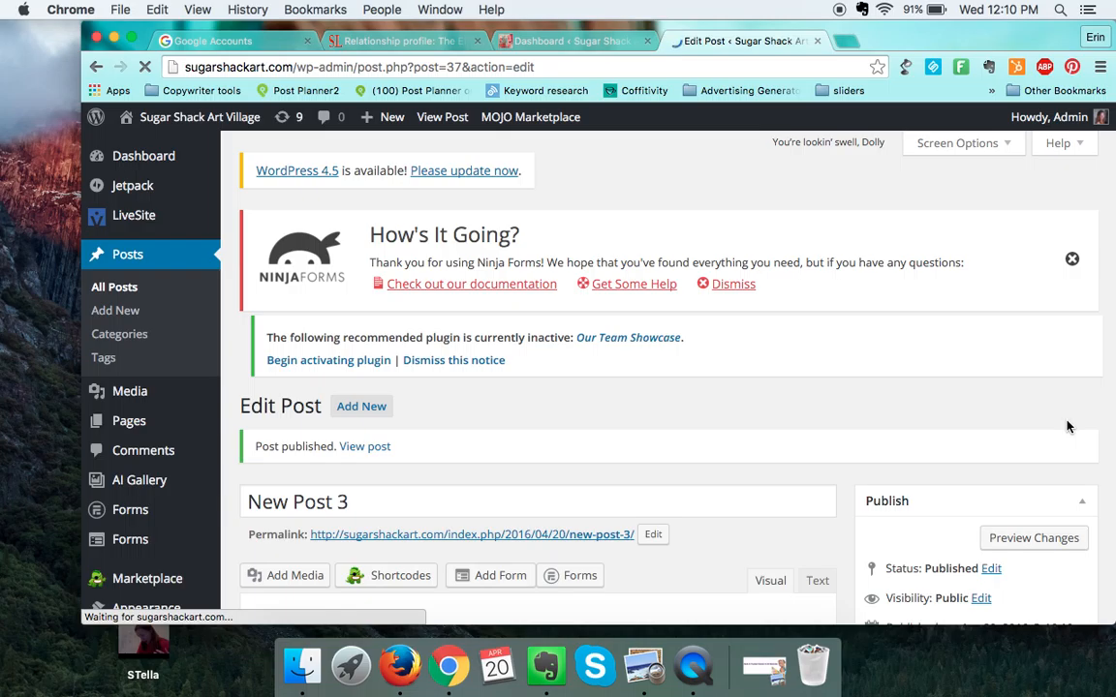
# - Open the sugarshackart.com home page in the Dashboard browser tab and check the New Post 3 entry in its blog section
pyautogui.click(582, 41)
pyautogui.click(145, 67)
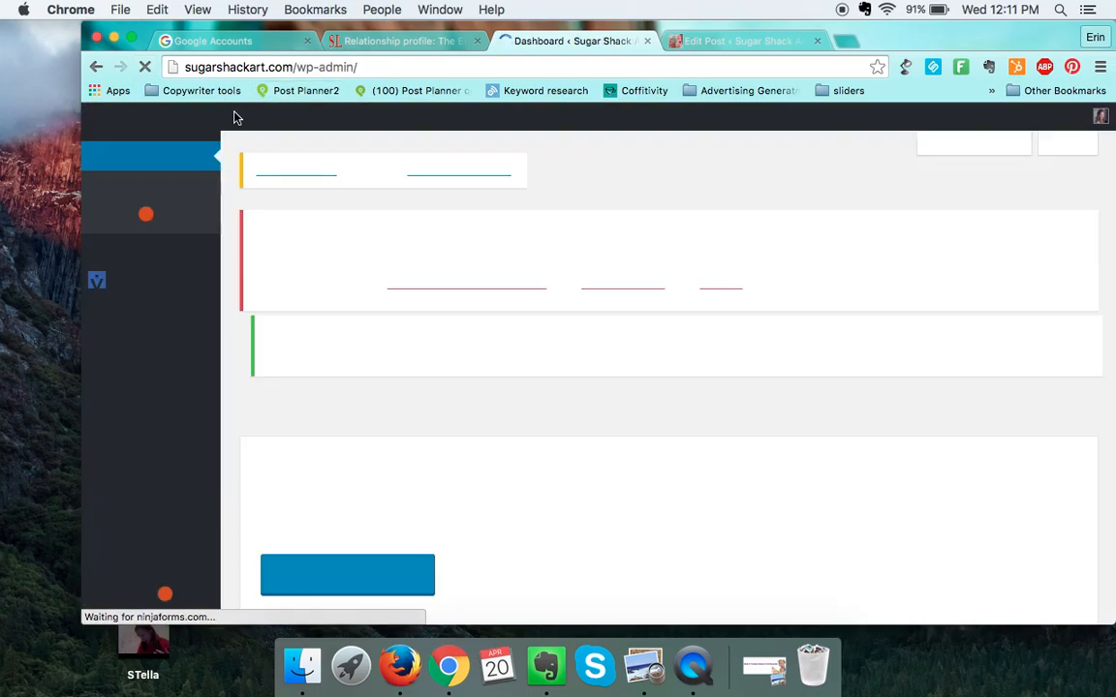
pyautogui.moveTo(357, 67); pyautogui.dragTo(298, 73)
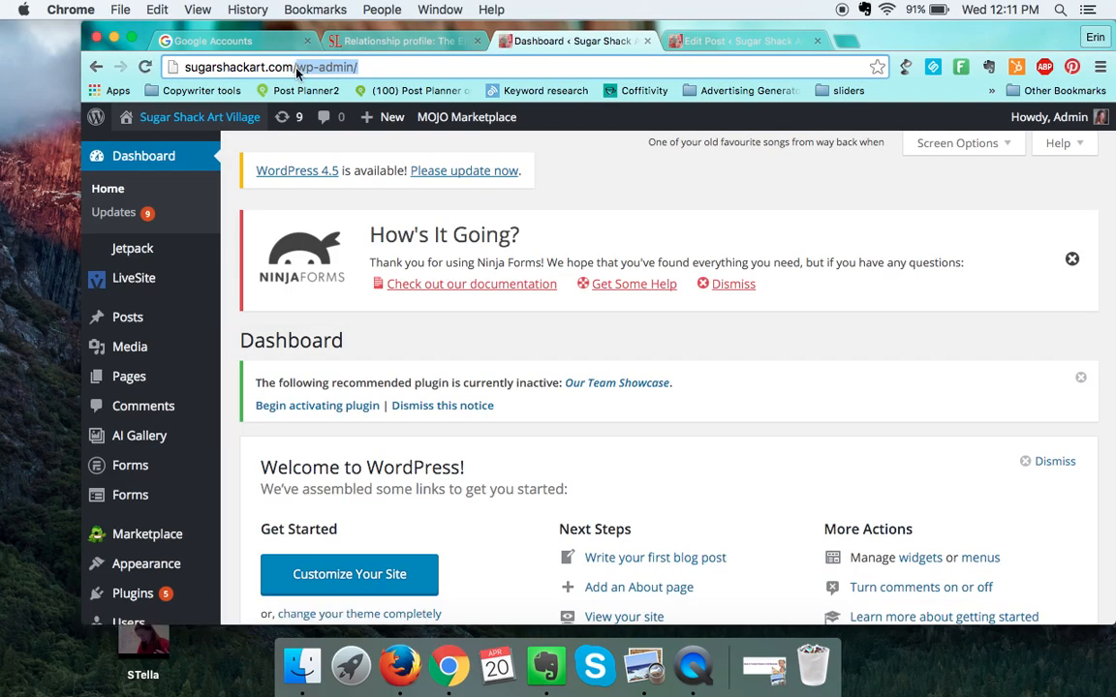
pyautogui.press('BackSpace')
pyautogui.press('Return')
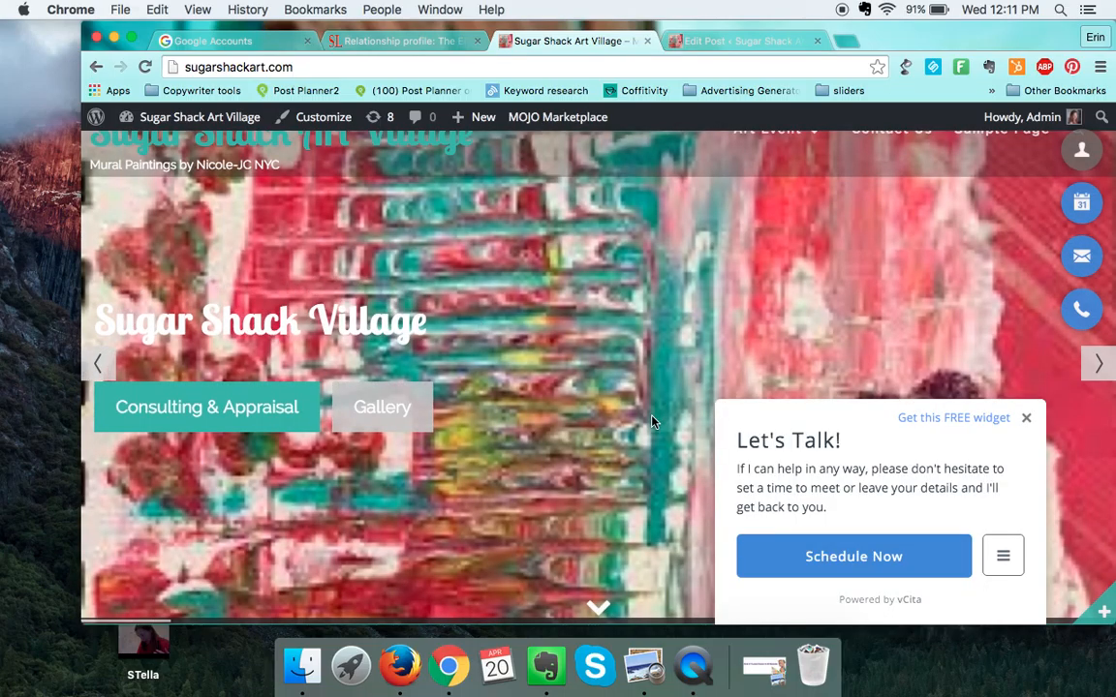
pyautogui.scroll(-5, 652, 421)
pyautogui.scroll(-5, 653, 424)
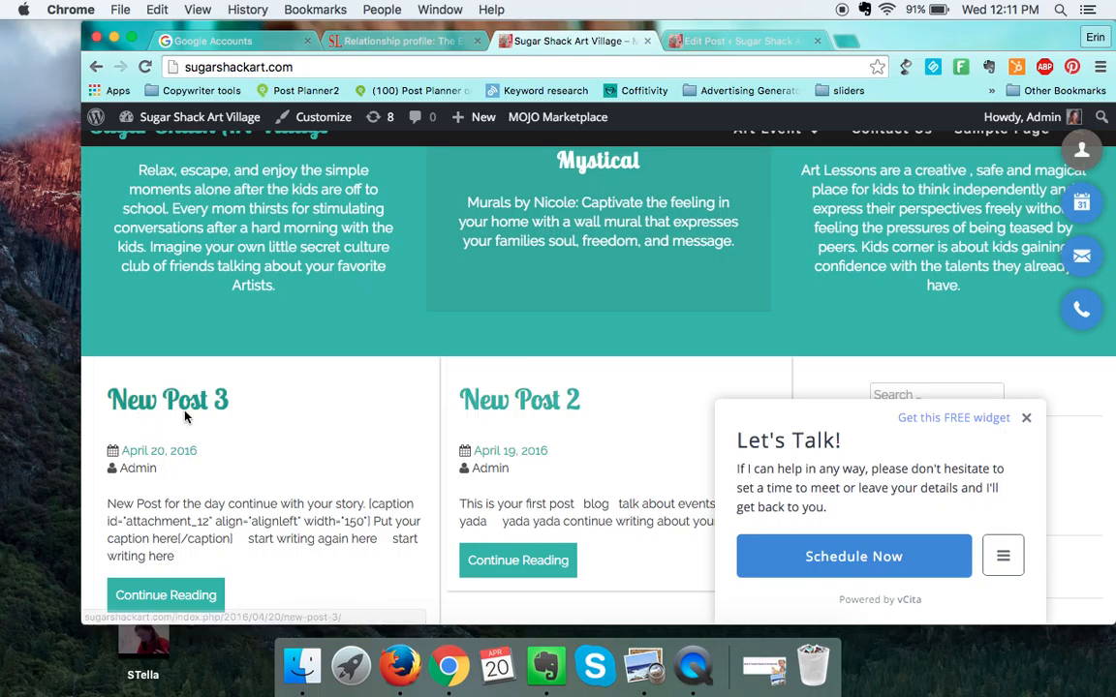
pyautogui.scroll(10, 530, 494)
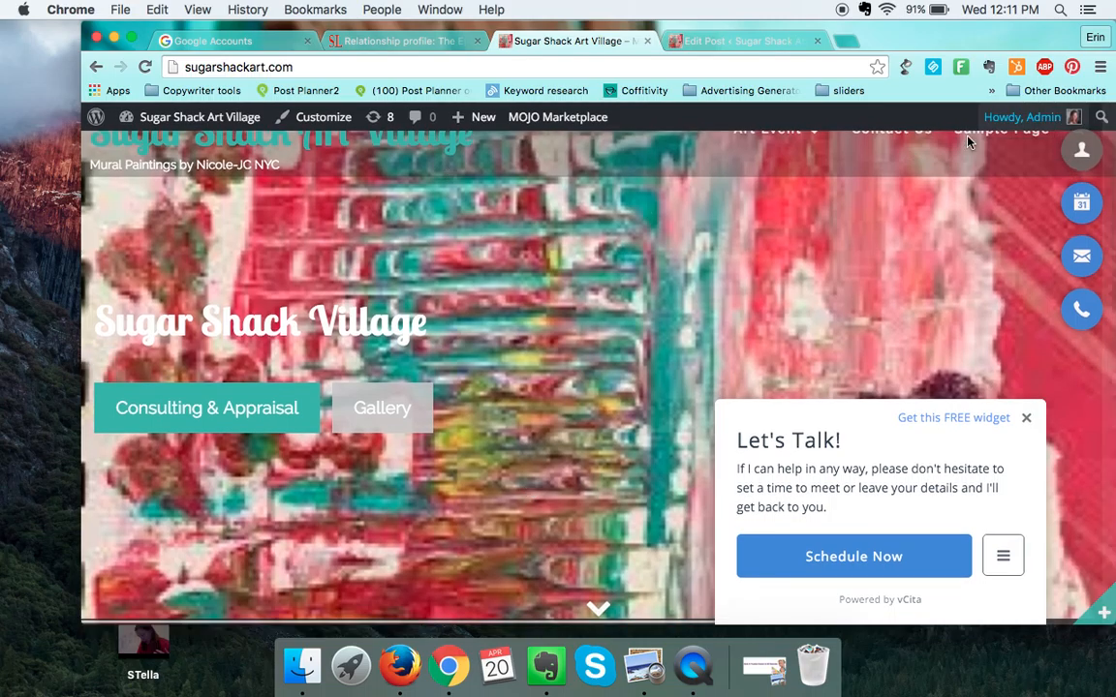
# - Log out of the WordPress account and reopen the sugarshackart.com home page as a visitor
pyautogui.moveTo(1051, 121)
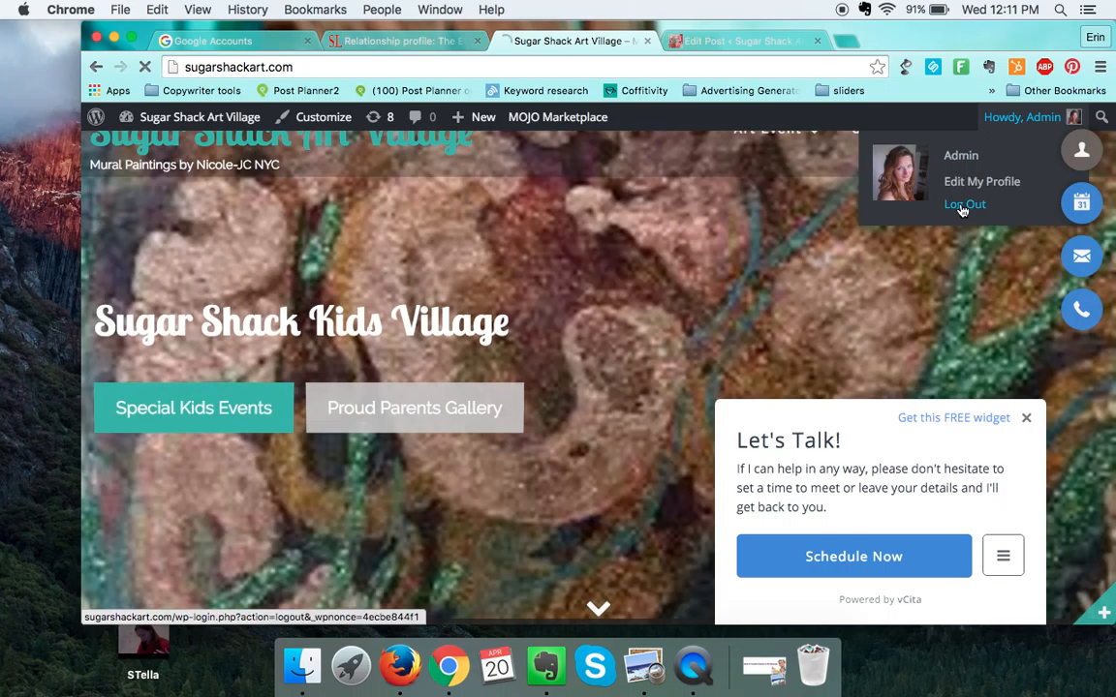
pyautogui.click(963, 207)
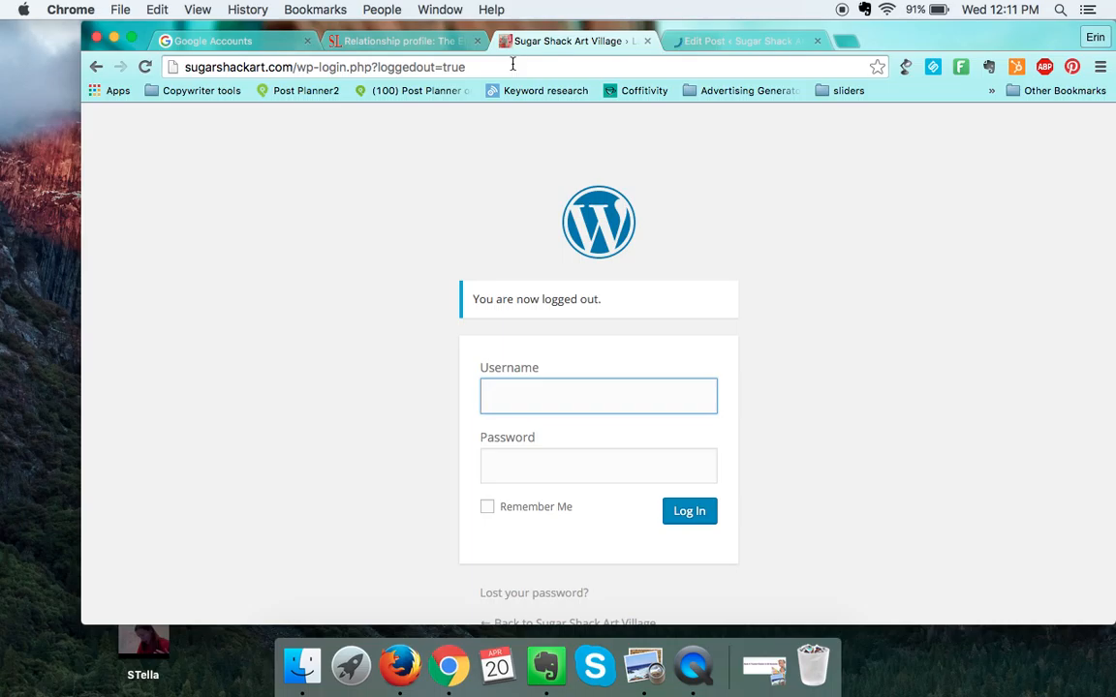
pyautogui.moveTo(512, 67); pyautogui.dragTo(297, 66)
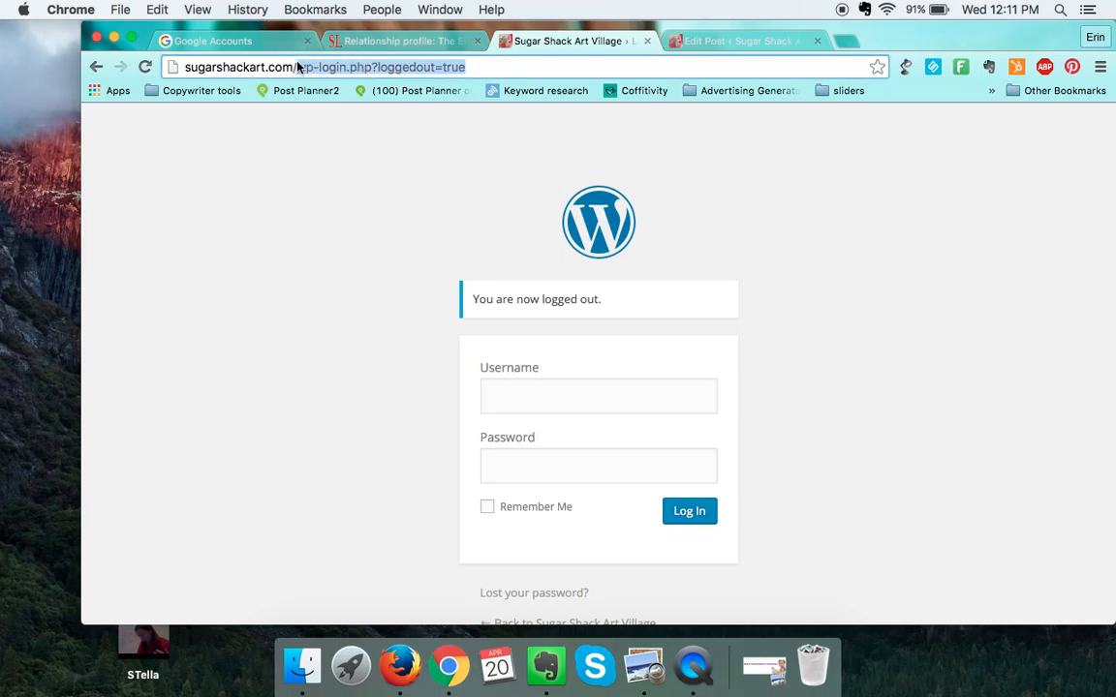
pyautogui.press('BackSpace')
pyautogui.press('BackSpace')
pyautogui.press('Return')
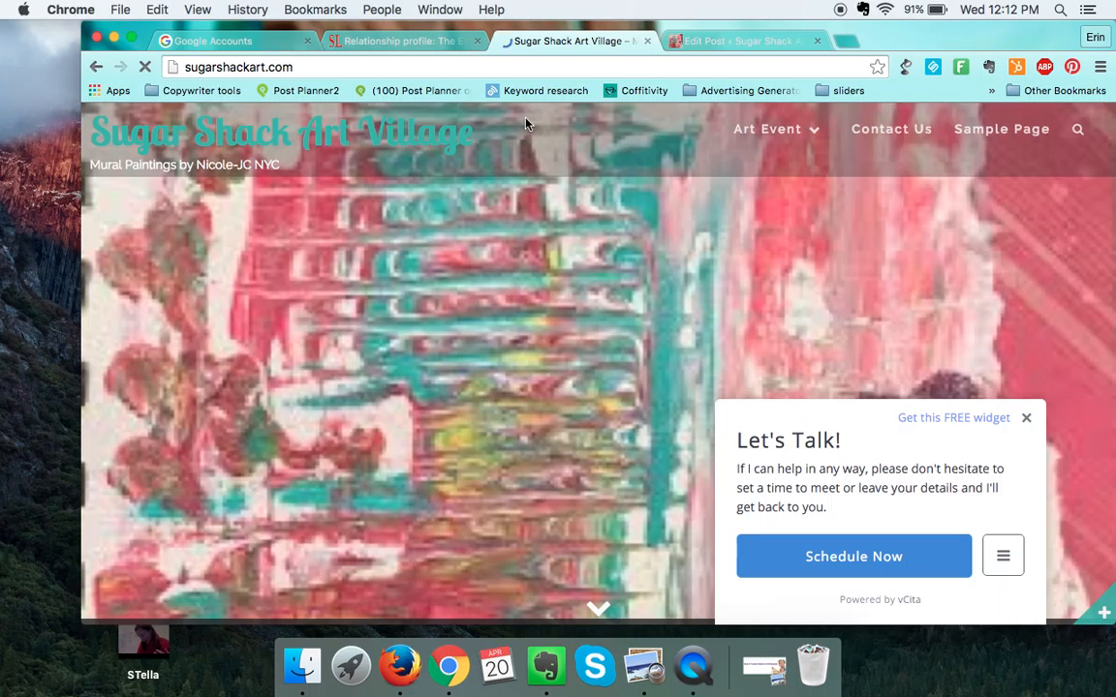
pyautogui.moveTo(809, 118)
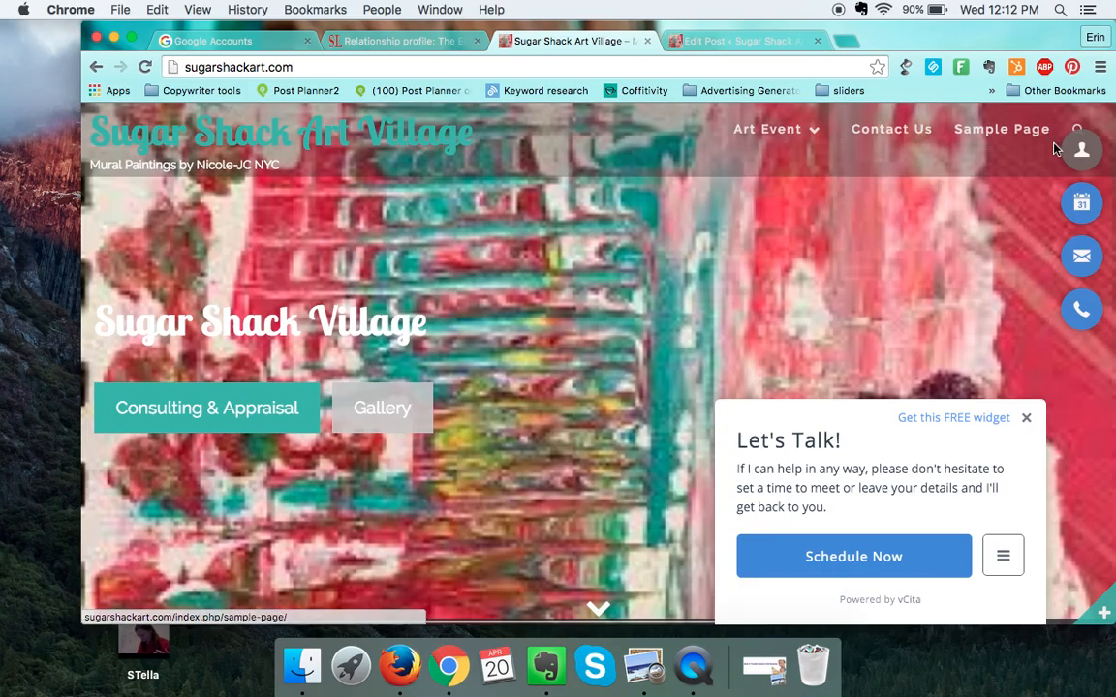
# - Return to the Edit Post browser tab and try to log in again with the username Admin and the account password
pyautogui.click(725, 43)
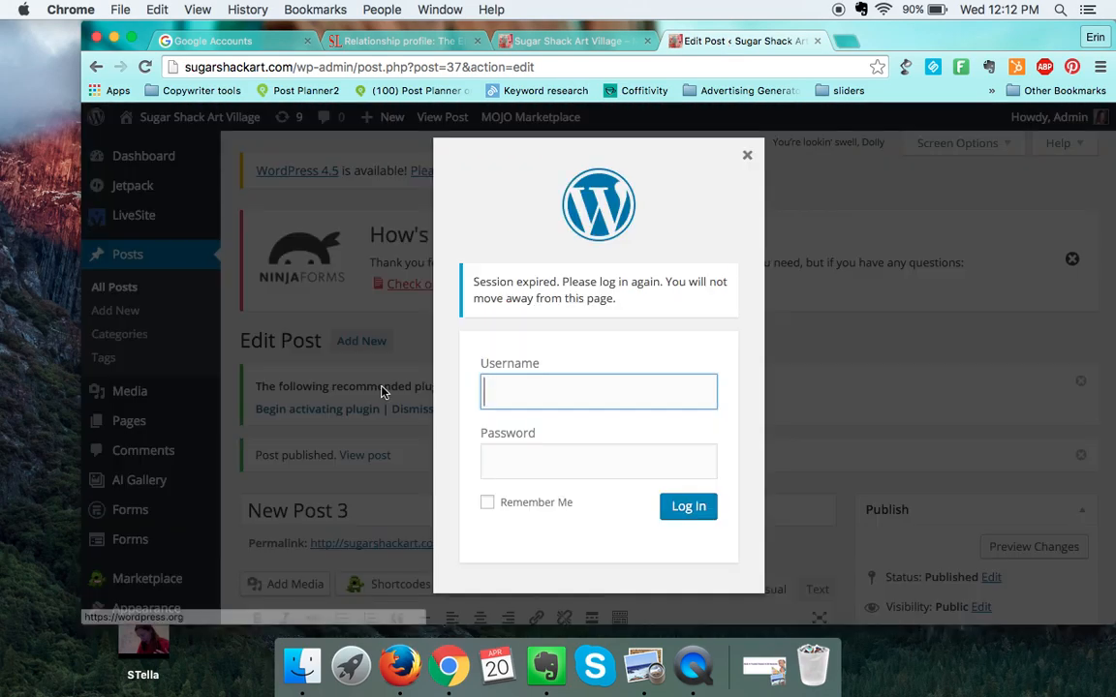
pyautogui.click(548, 395)
pyautogui.write('A')
pyautogui.press('Tab')
pyautogui.write('a')
pyautogui.write('•••••')
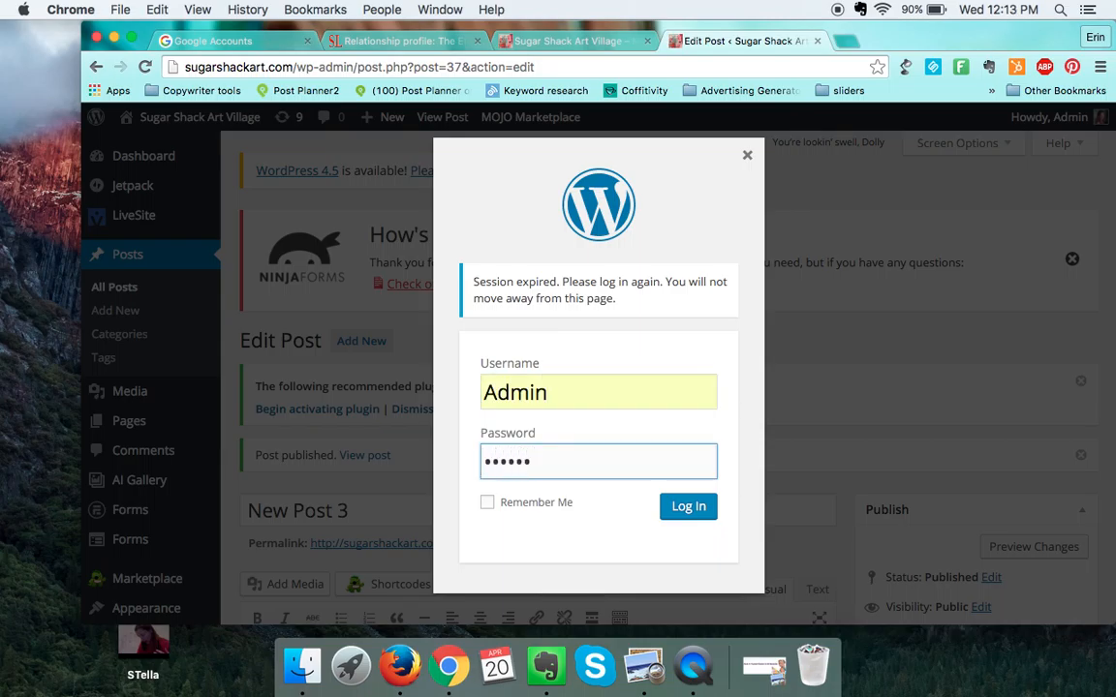
pyautogui.write('•')
pyautogui.click(684, 505)
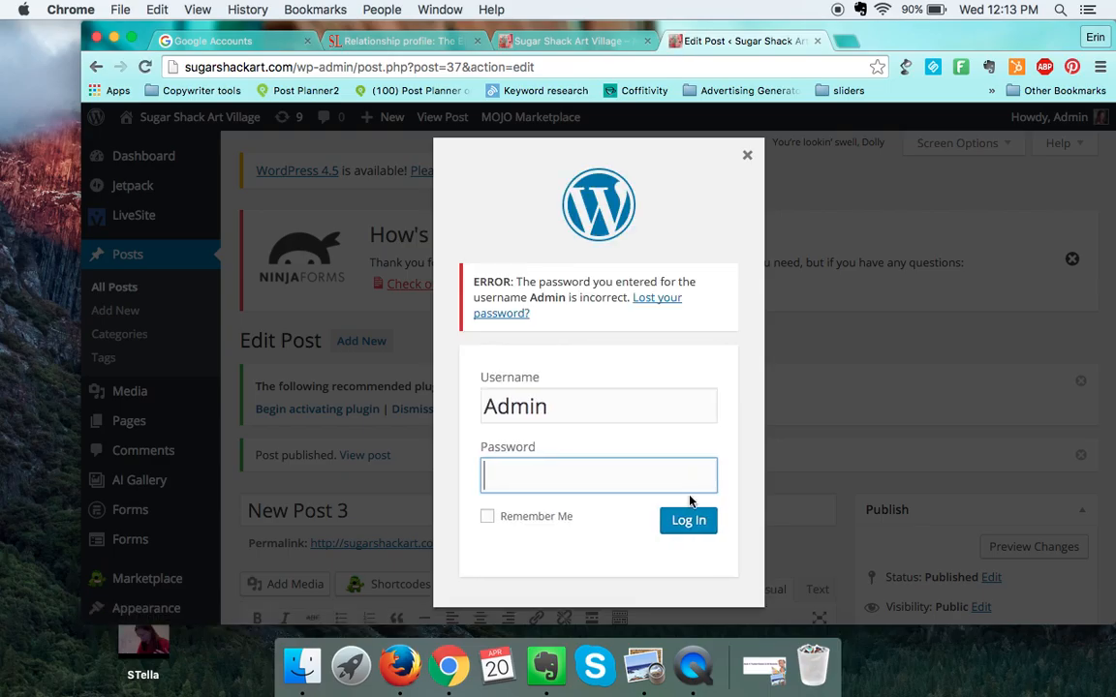
# - Re-enter the account password for Admin and log in
pyautogui.write('•••••')
pyautogui.press('BackSpace')
pyautogui.press('BackSpace')
pyautogui.write('•••')
pyautogui.click(699, 528)
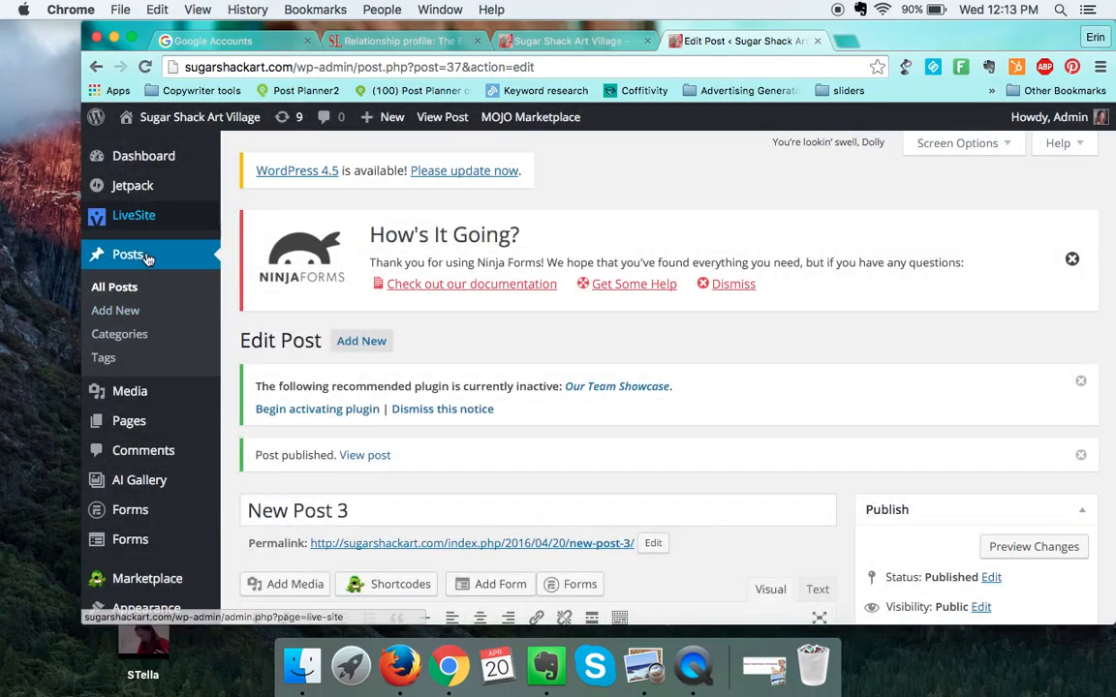
# - Open the list of all the site's pages and look through its entries
pyautogui.moveTo(129, 427)
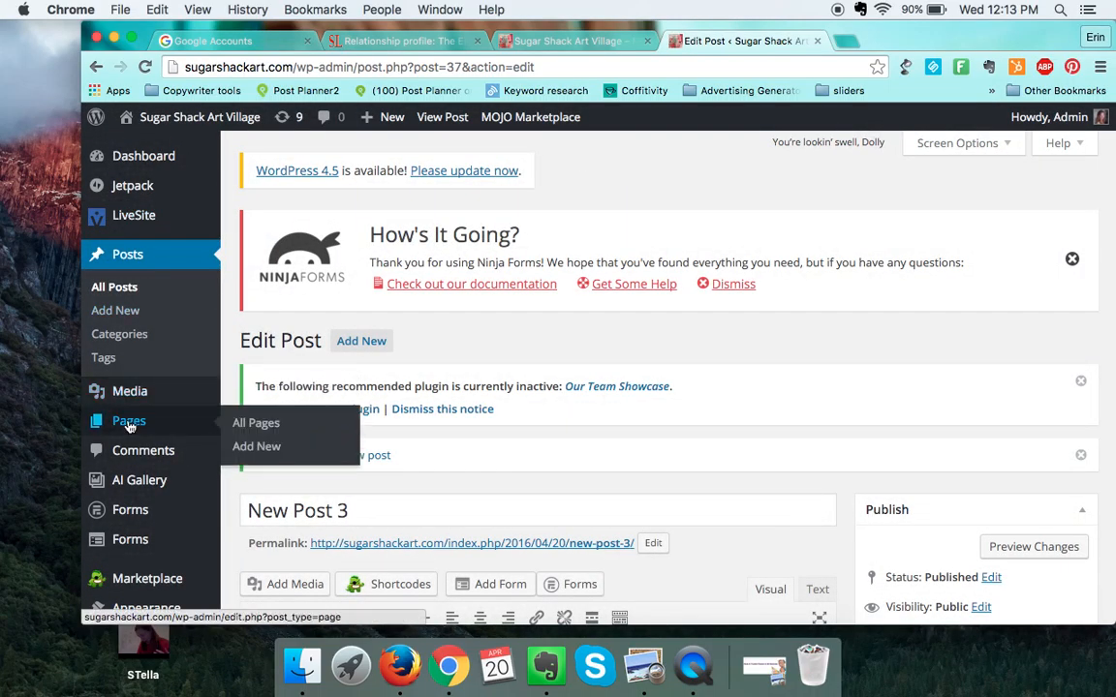
pyautogui.click(256, 427)
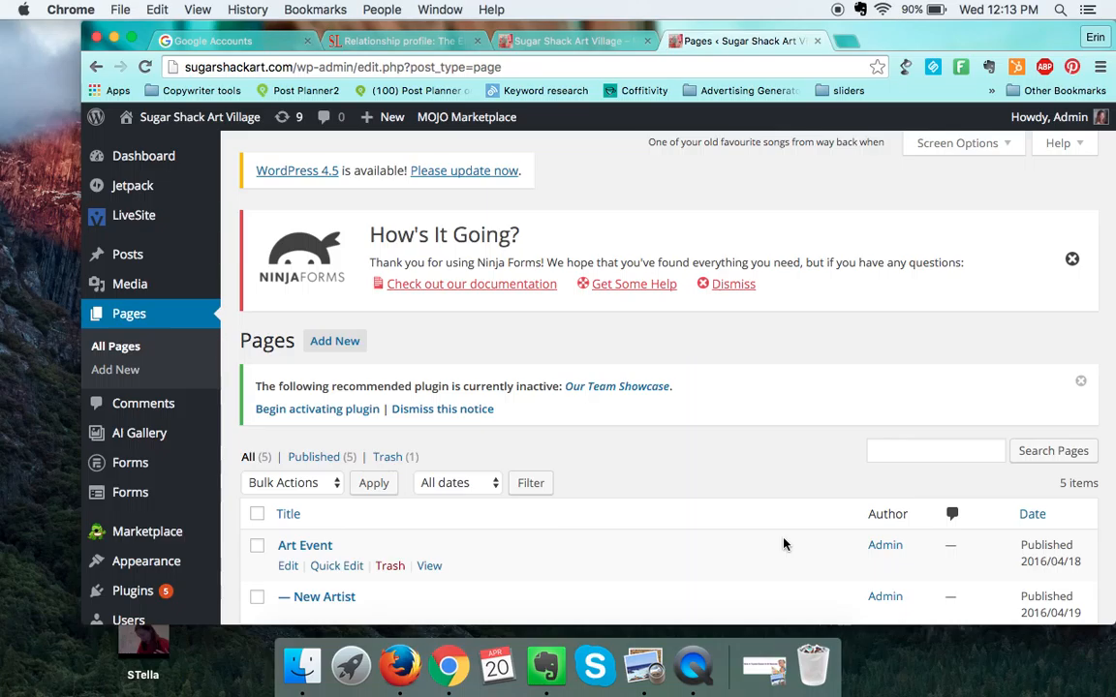
pyautogui.scroll(-5, 784, 542)
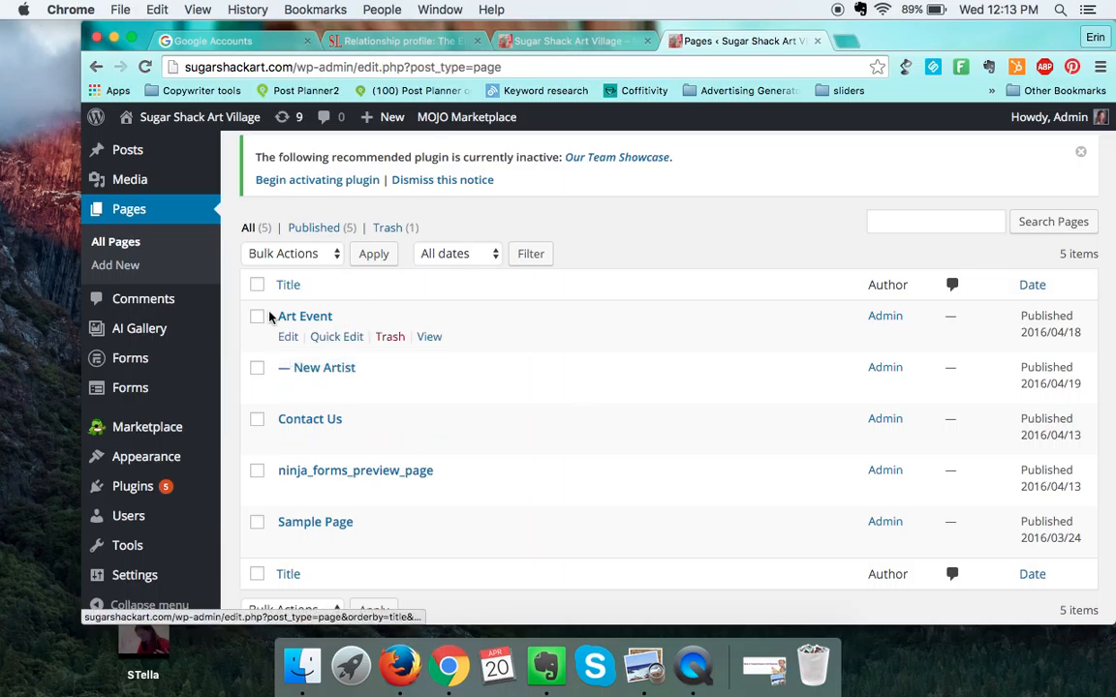
# - Create a new page titled "New Tab" and enter "New Tab" as its body text
pyautogui.click(106, 270)
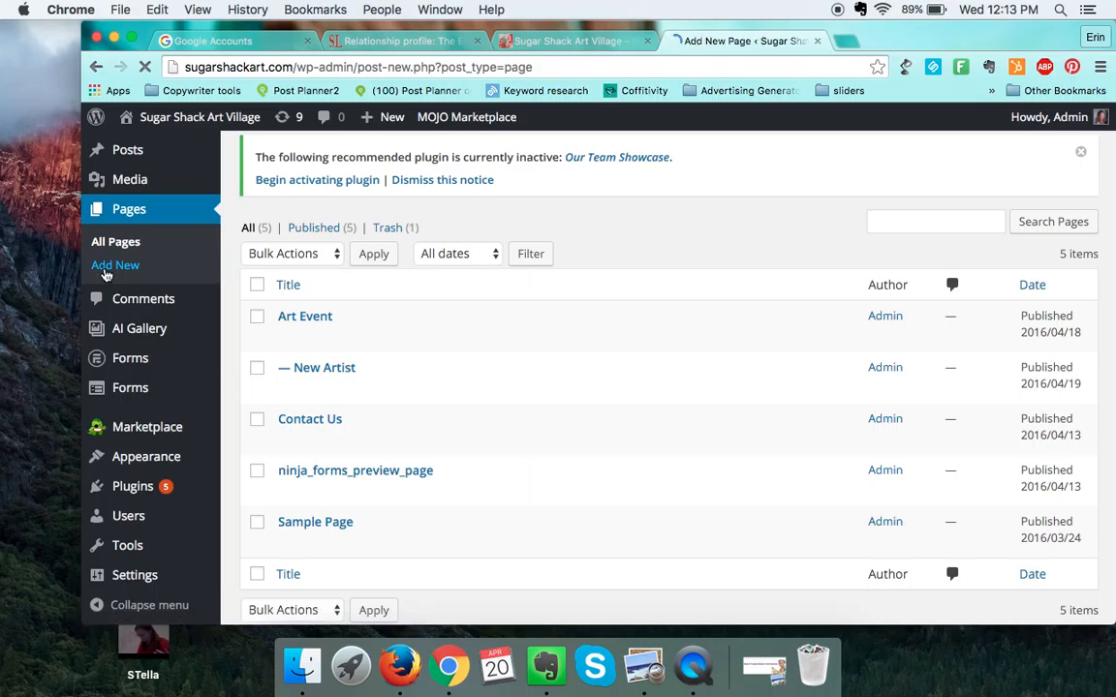
pyautogui.write('N')
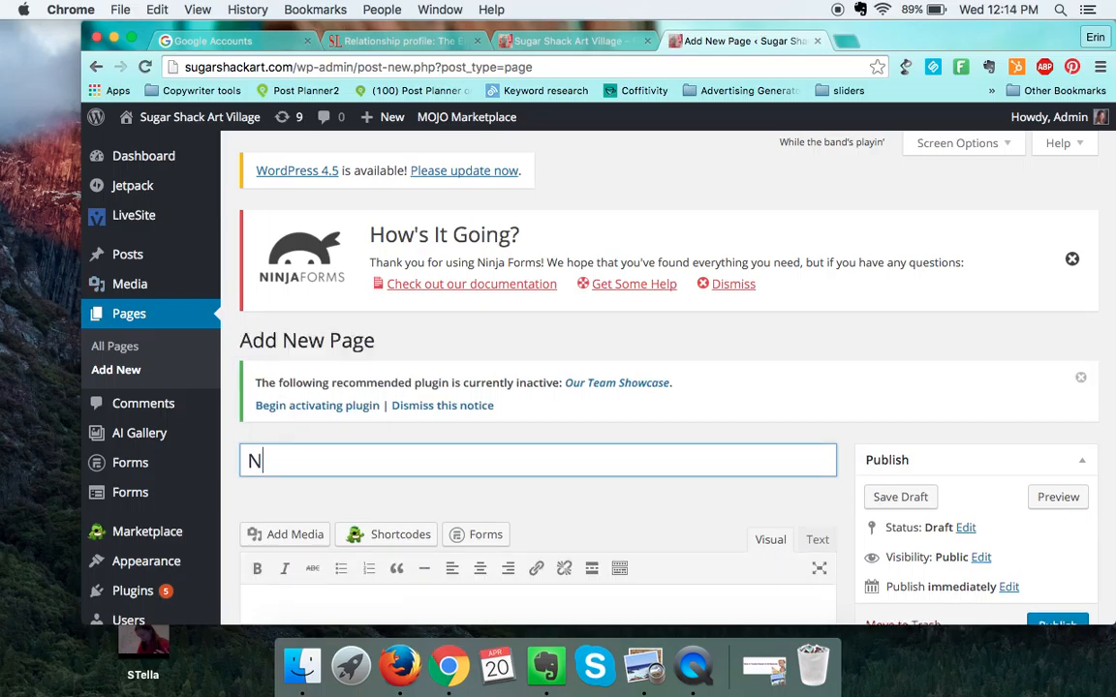
pyautogui.write('ew Tab')
pyautogui.scroll(-3, 239, 428)
pyautogui.click(325, 513)
pyautogui.write('New Tab')
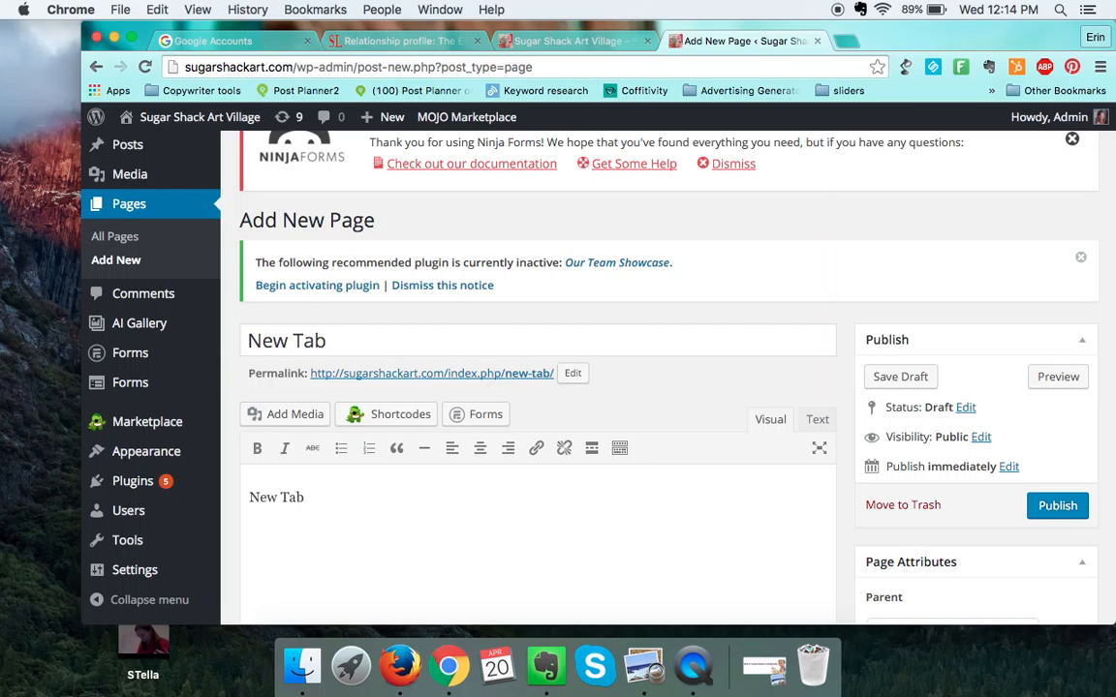
# - Insert the swirl painting Screen-Shot-2016-04-13-at-12.49.25-PM.png from the media library into the new page
pyautogui.click(297, 415)
pyautogui.click(514, 284)
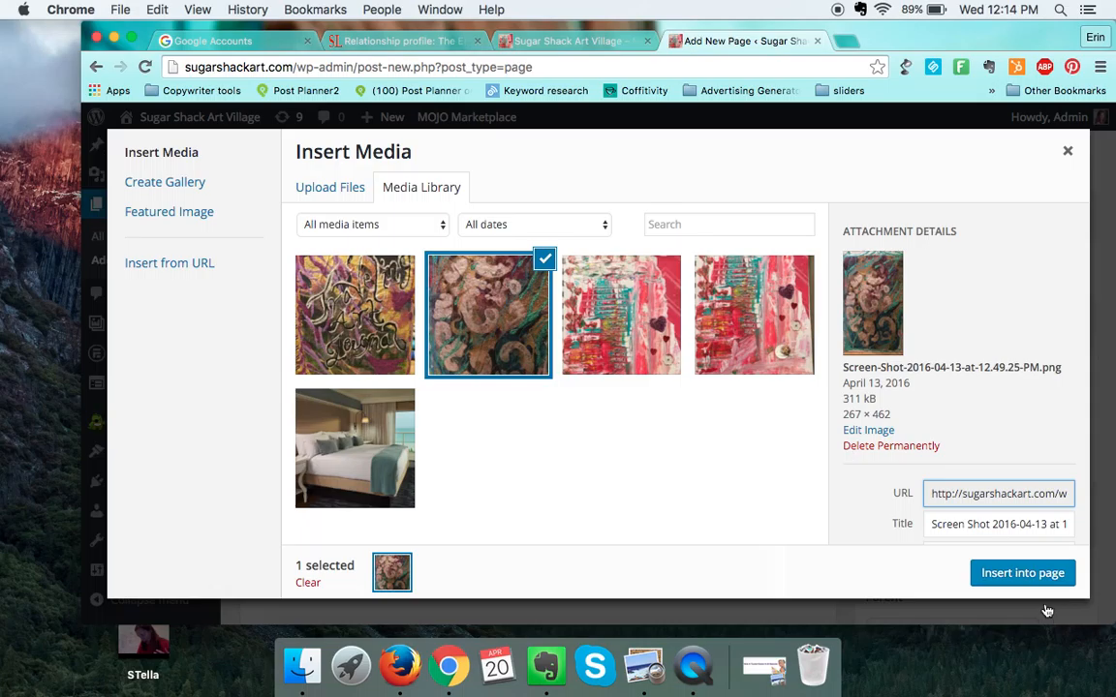
pyautogui.click(1021, 573)
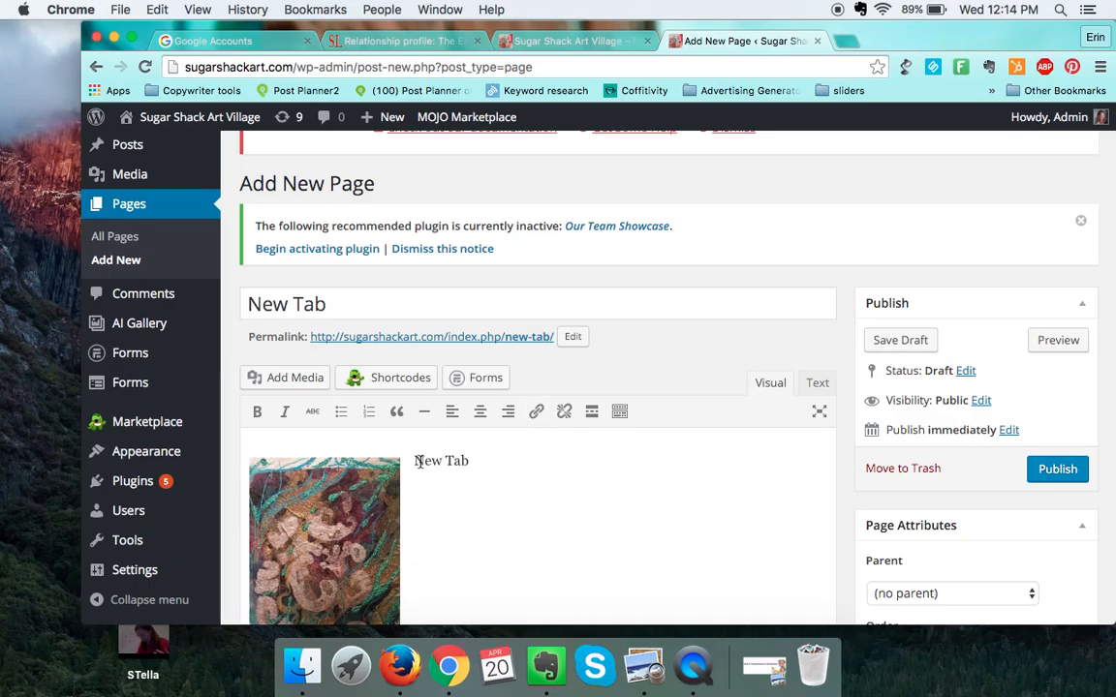
pyautogui.moveTo(415, 460); pyautogui.dragTo(476, 459)
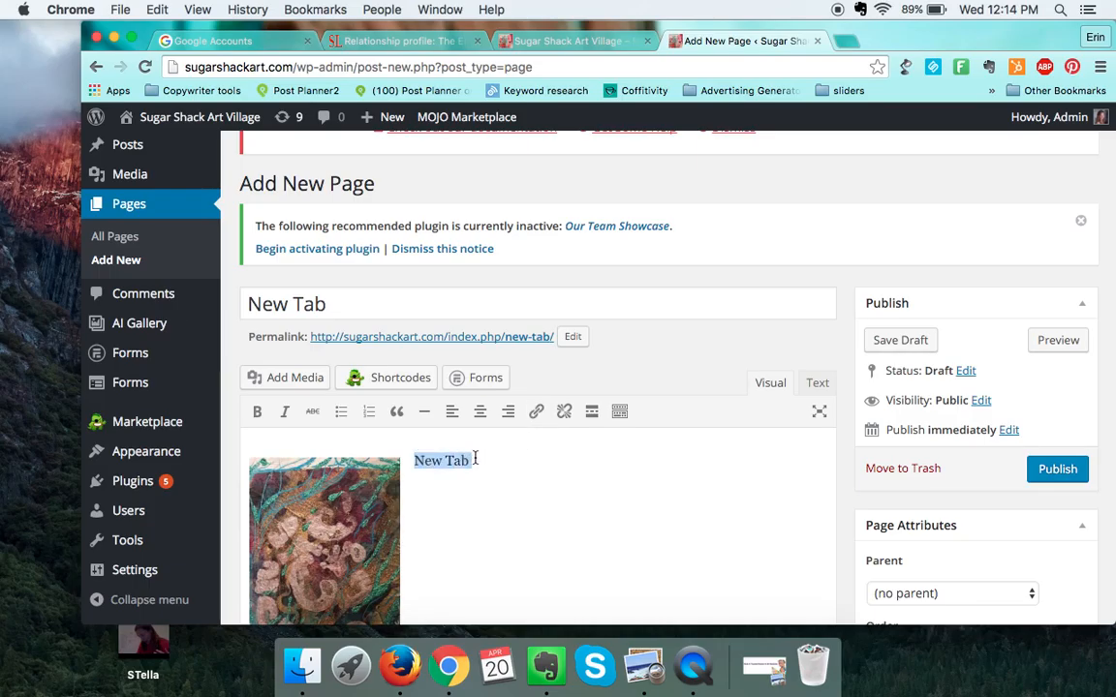
pyautogui.click(534, 415)
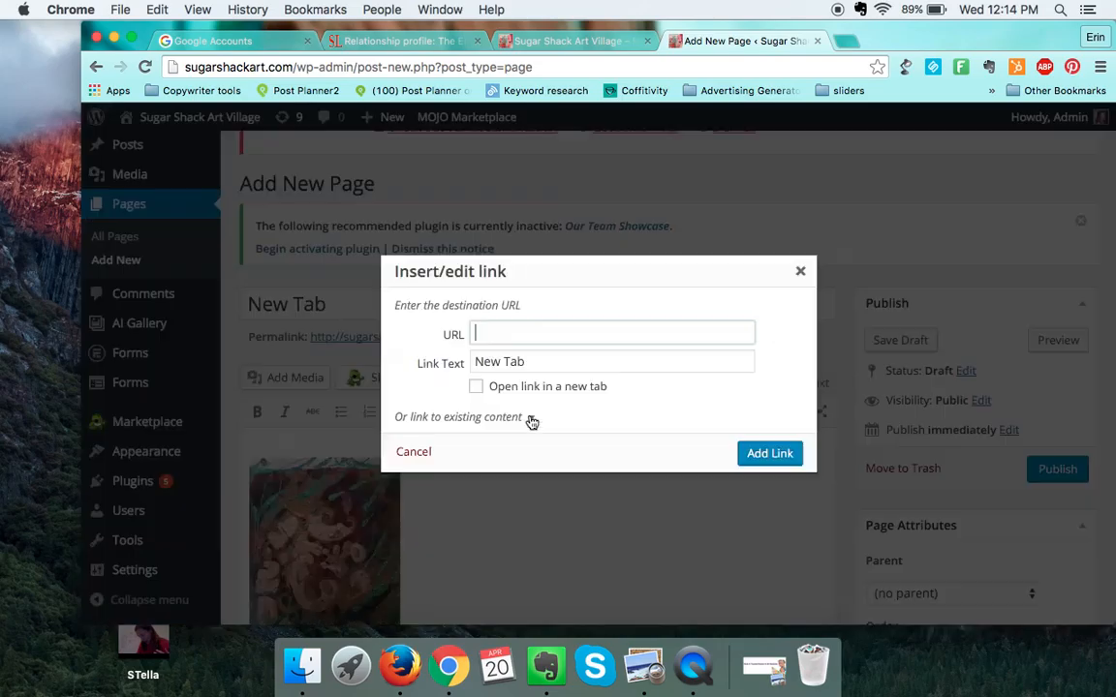
pyautogui.write('www.new')
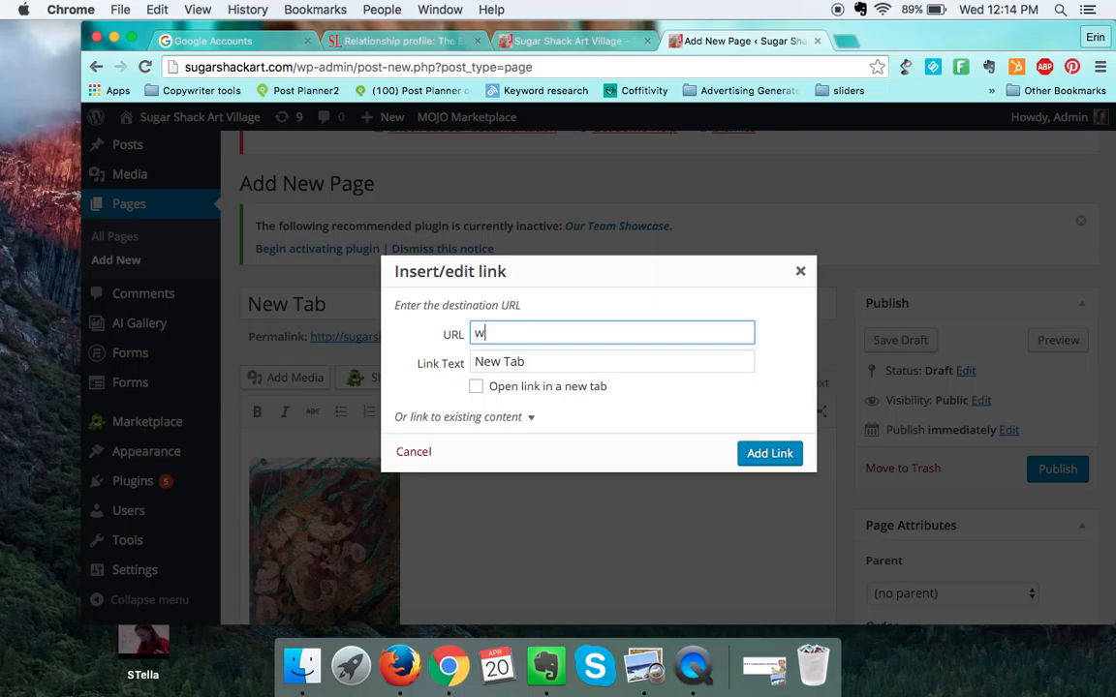
pyautogui.press('BackSpace')
pyautogui.press('BackSpace')
pyautogui.press('BackSpace')
pyautogui.press('BackSpace')
pyautogui.write('redirectwebsite.com')
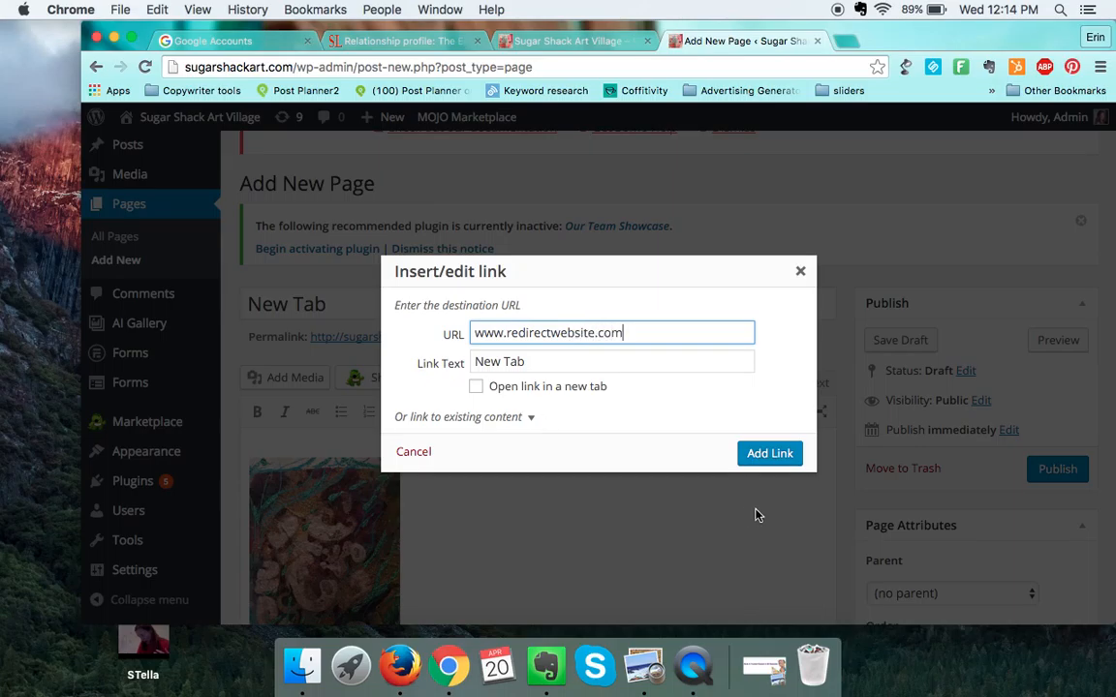
pyautogui.click(768, 454)
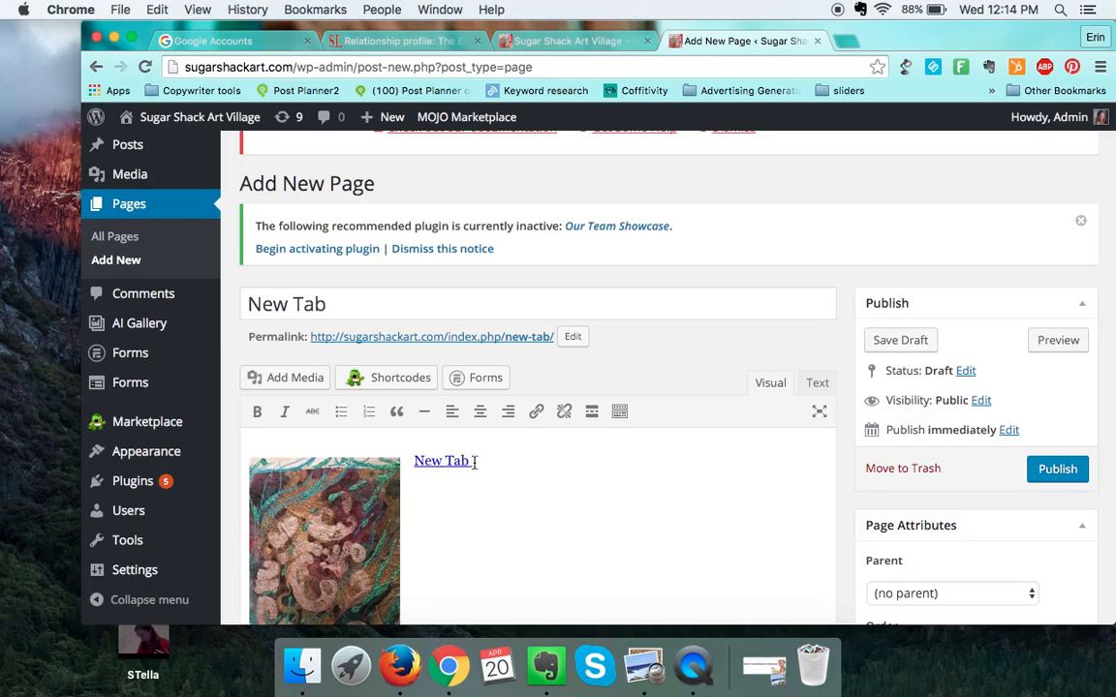
# - Put the linked "New Tab" text on its own line above the swirl painting
pyautogui.scroll(-5, 475, 461)
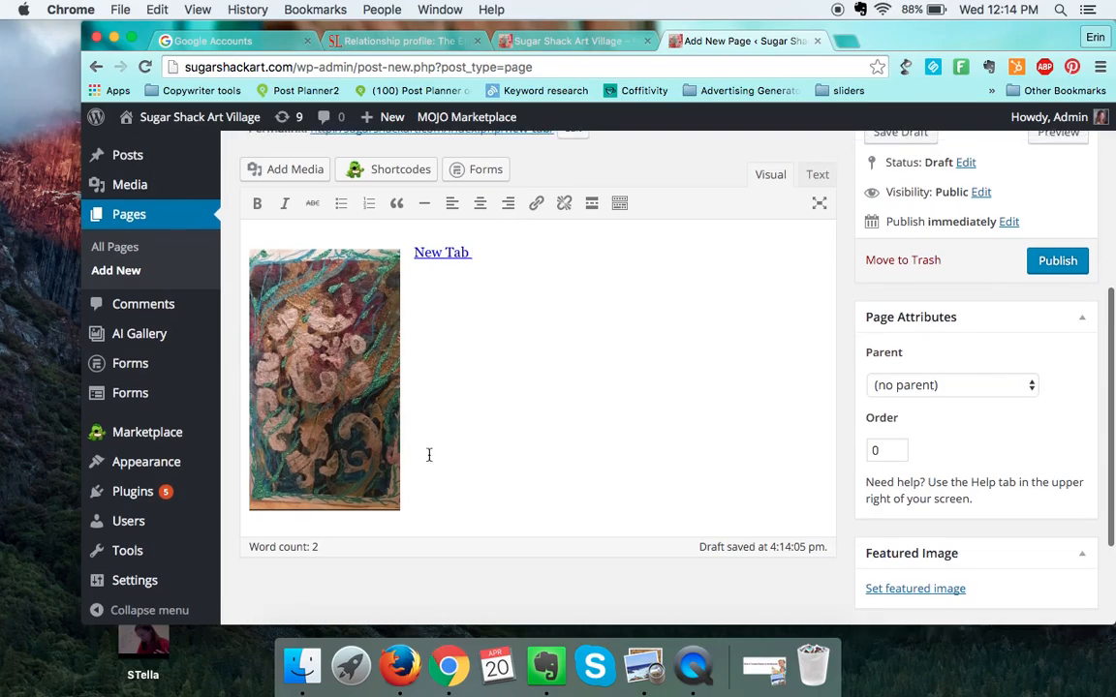
pyautogui.click(429, 455)
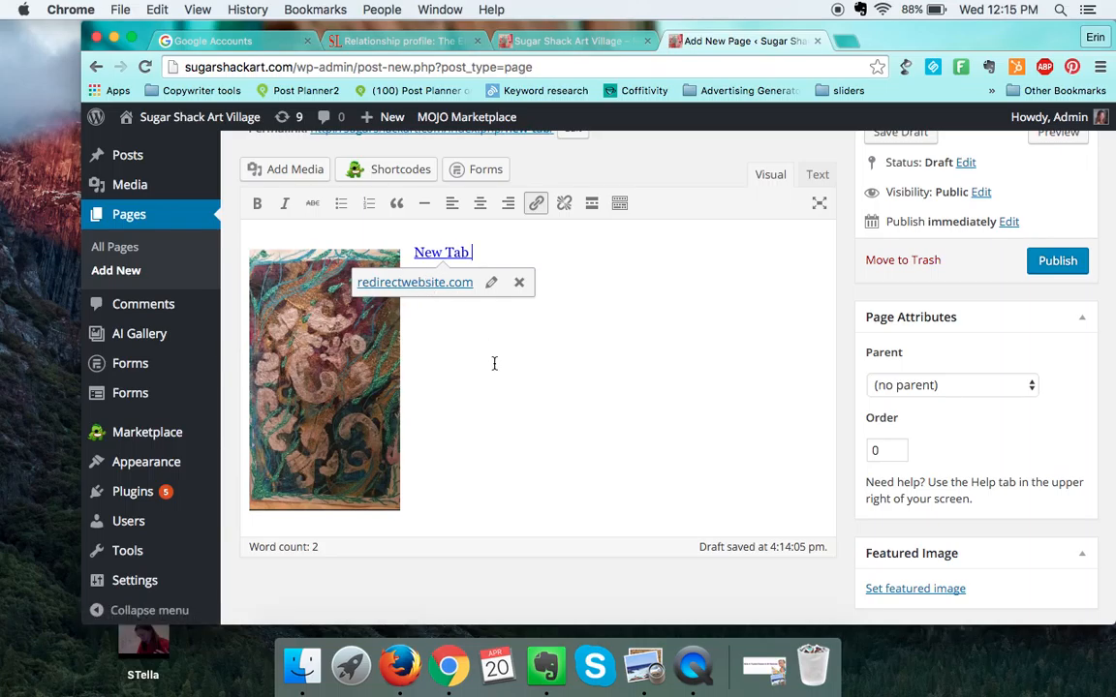
pyautogui.press('Return')
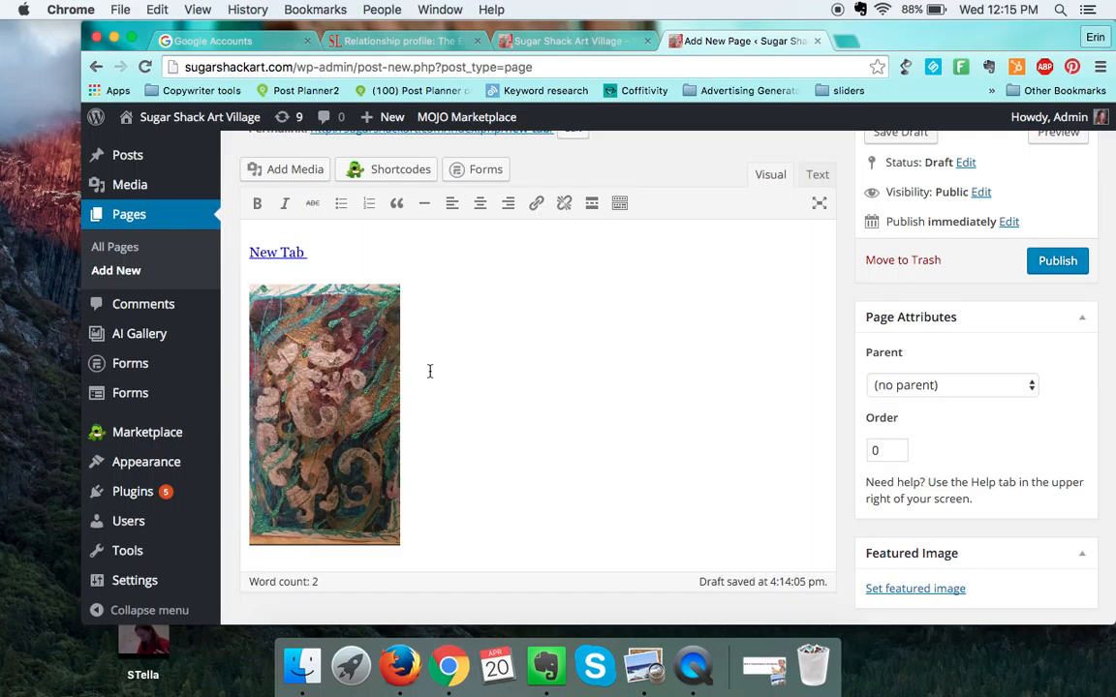
pyautogui.click(357, 378)
pyautogui.moveTo(357, 378); pyautogui.dragTo(332, 321)
# - Add the text "content here" beside the painting and "finish your story here" below it
pyautogui.write('content here')
pyautogui.press('Return')
pyautogui.press('Return')
pyautogui.press('Return')
pyautogui.press('Return')
pyautogui.press('Return')
pyautogui.press('Return')
pyautogui.press('Return')
pyautogui.write('finish ')
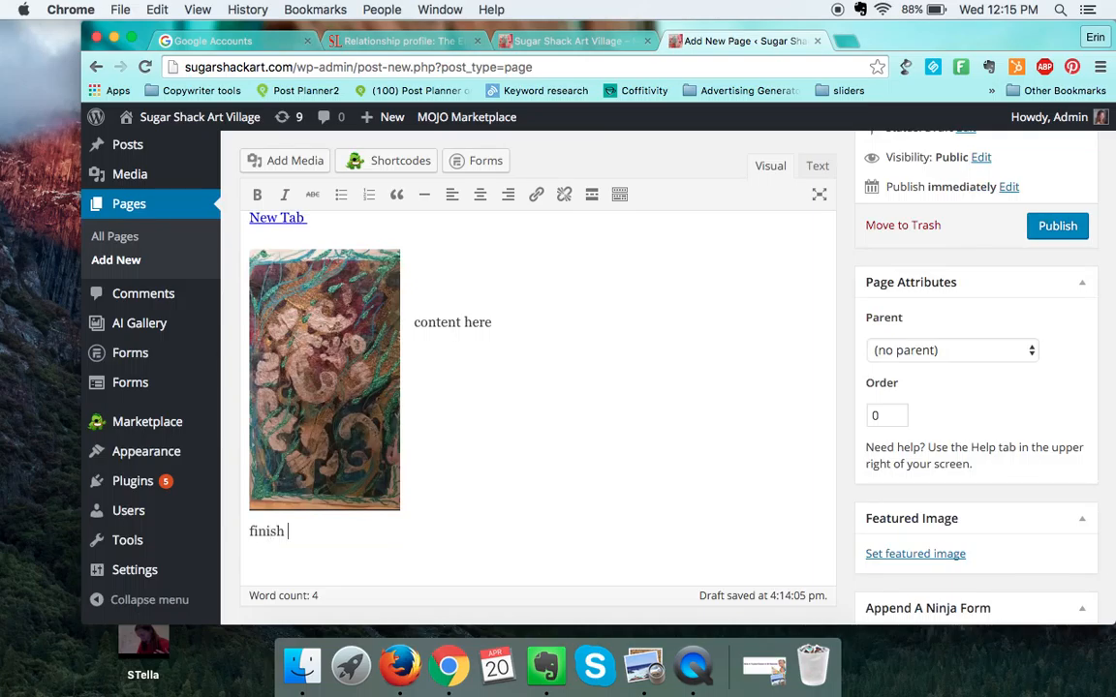
pyautogui.write('your story.here')
# - Review the publishing and page attribute settings, and publish the New Tab page
pyautogui.scroll(5, 969, 362)
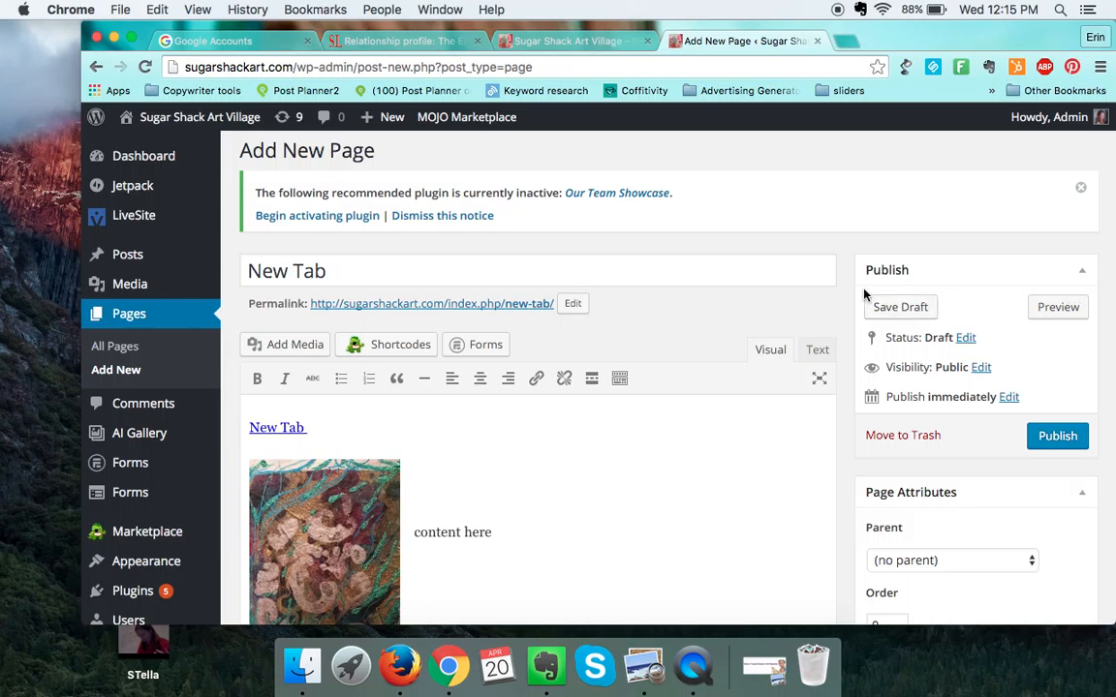
pyautogui.scroll(-2, 946, 544)
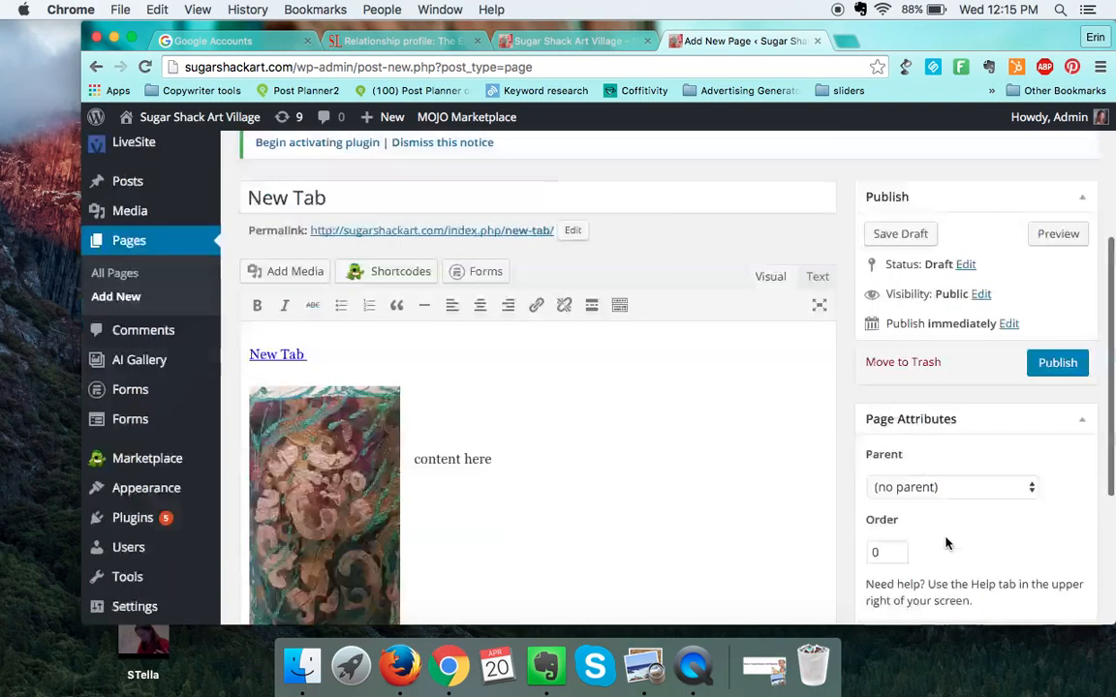
pyautogui.scroll(-3, 946, 544)
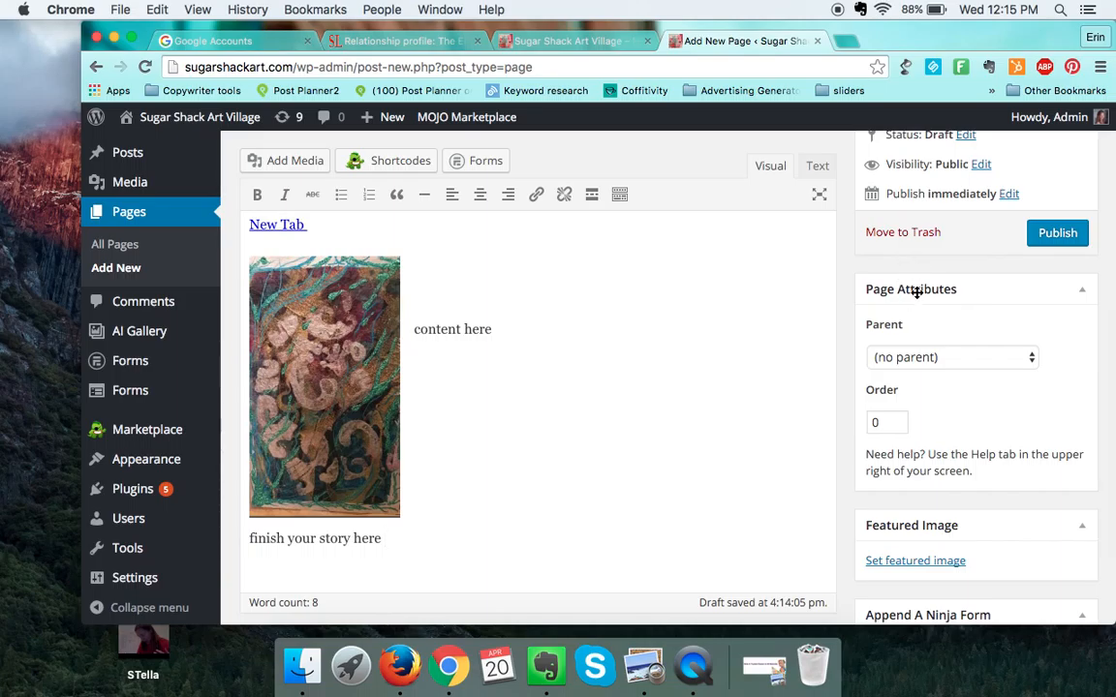
pyautogui.scroll(3, 917, 292)
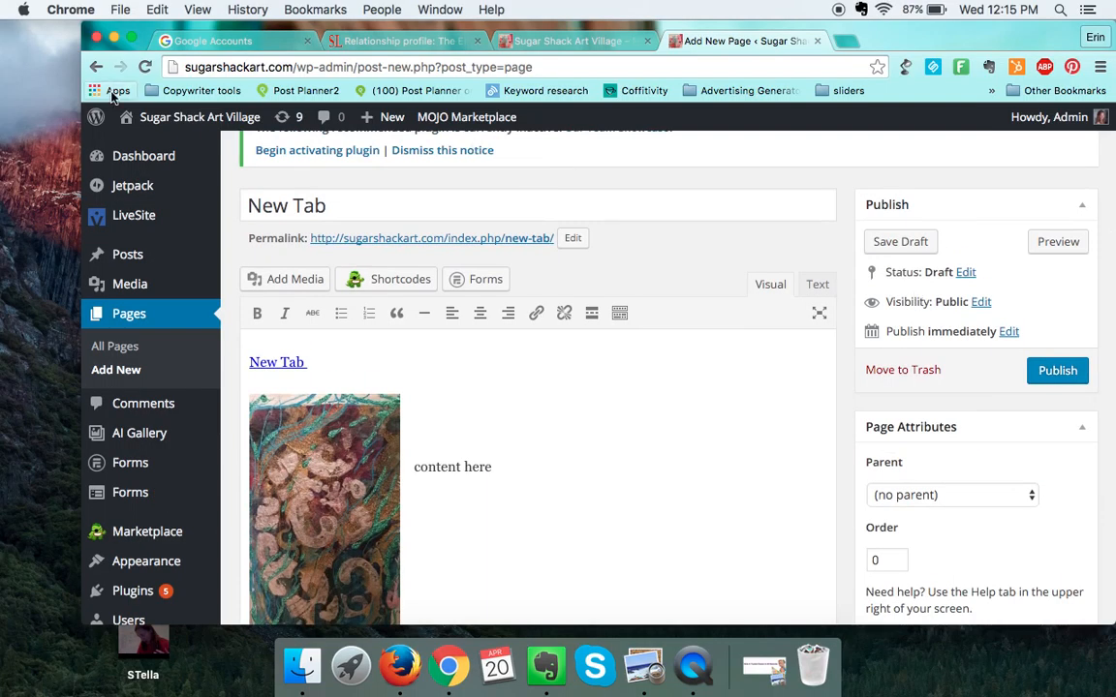
pyautogui.scroll(-5, 1037, 515)
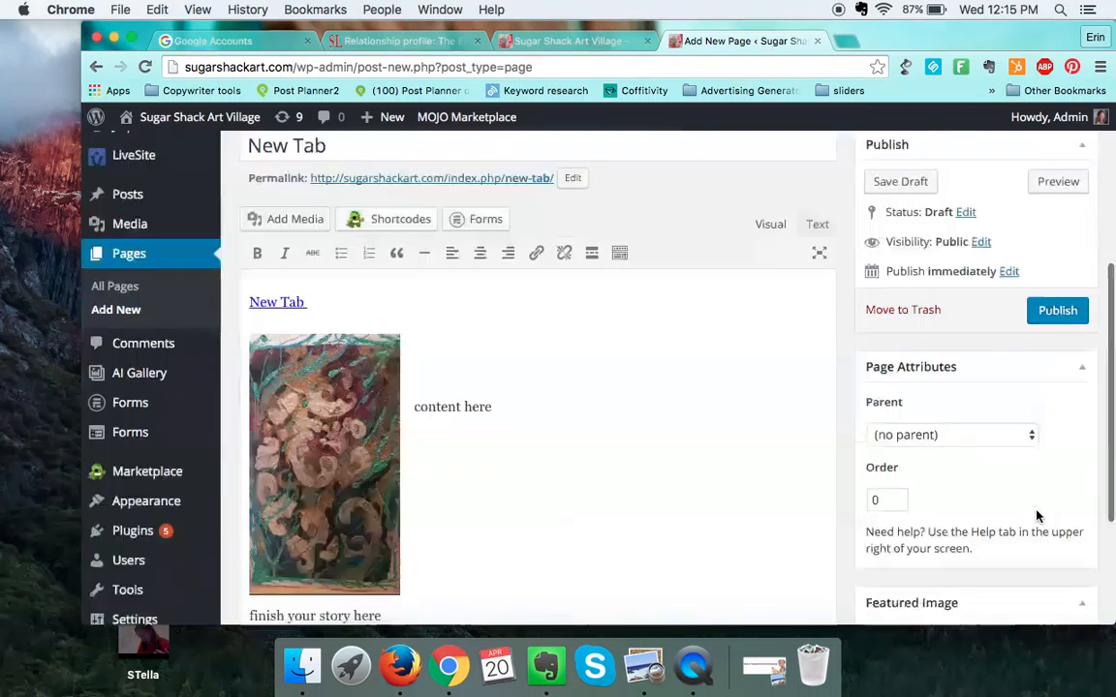
pyautogui.scroll(4, 1037, 515)
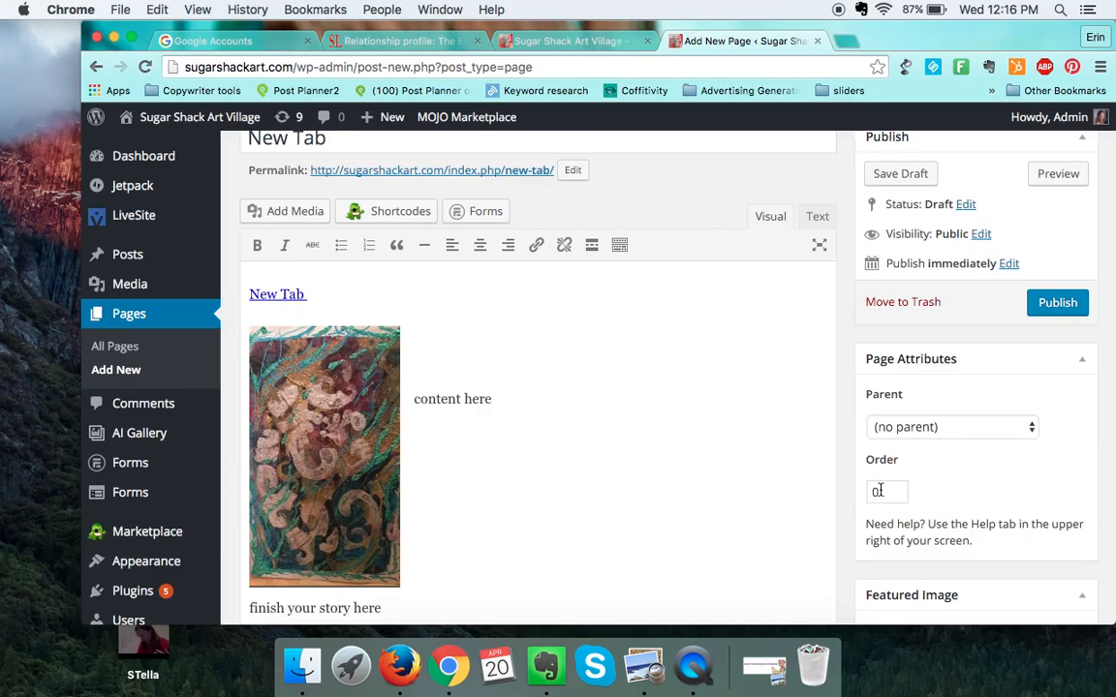
pyautogui.click(1056, 303)
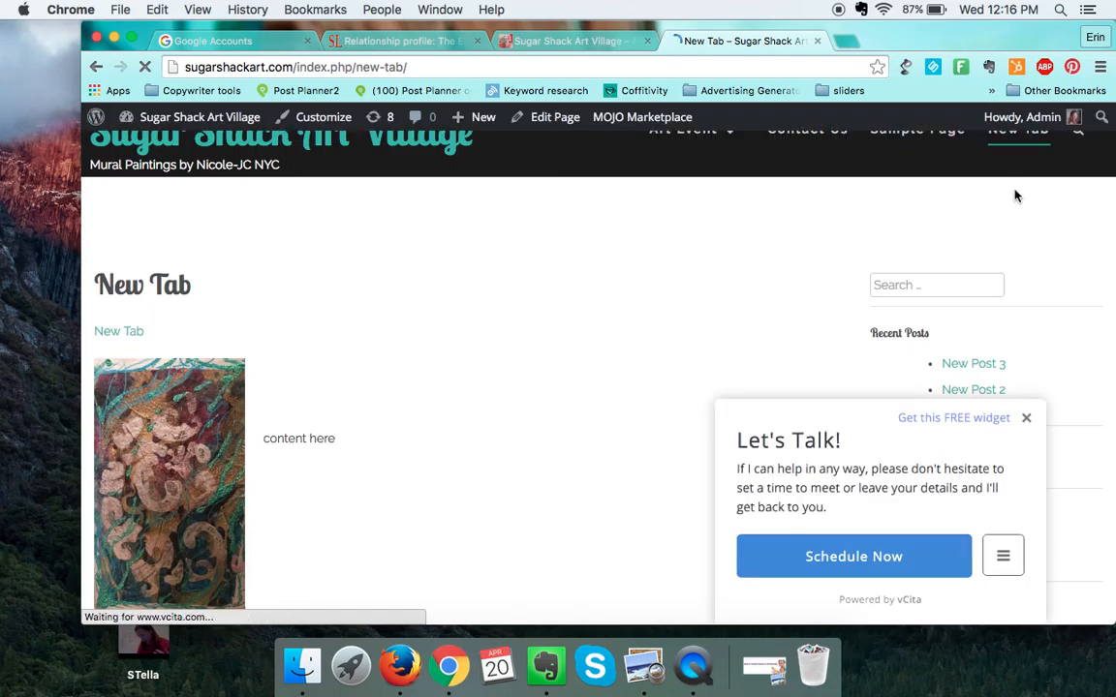
# - Return to the dashboard and create another page titled "Baby Tab"
pyautogui.click(151, 151)
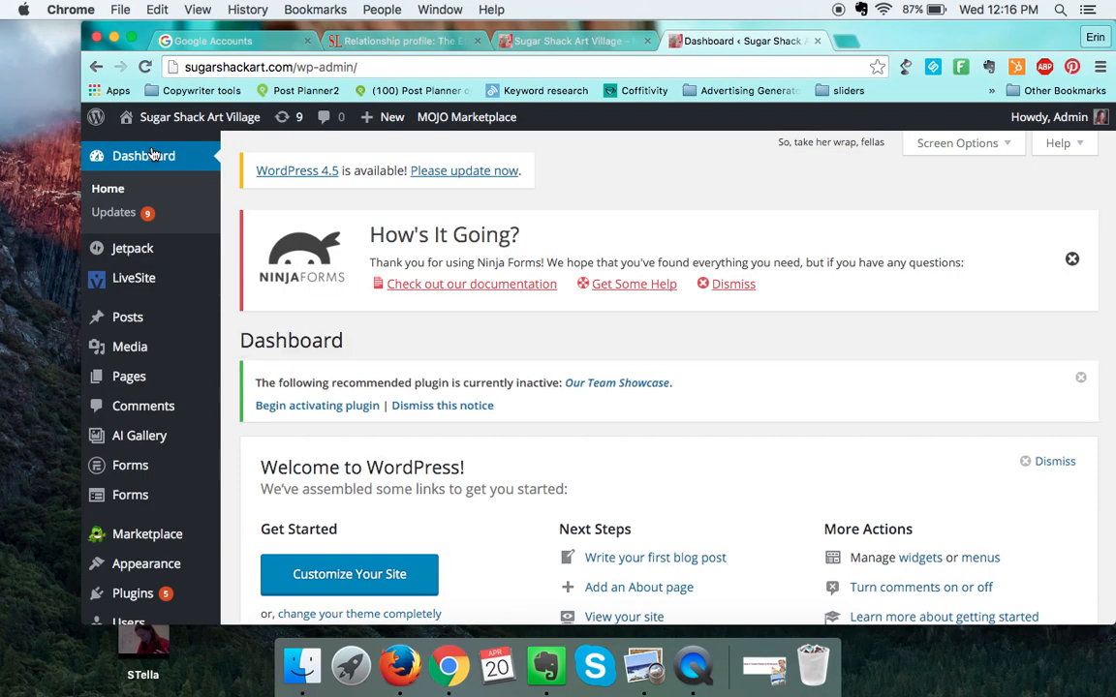
pyautogui.moveTo(140, 368)
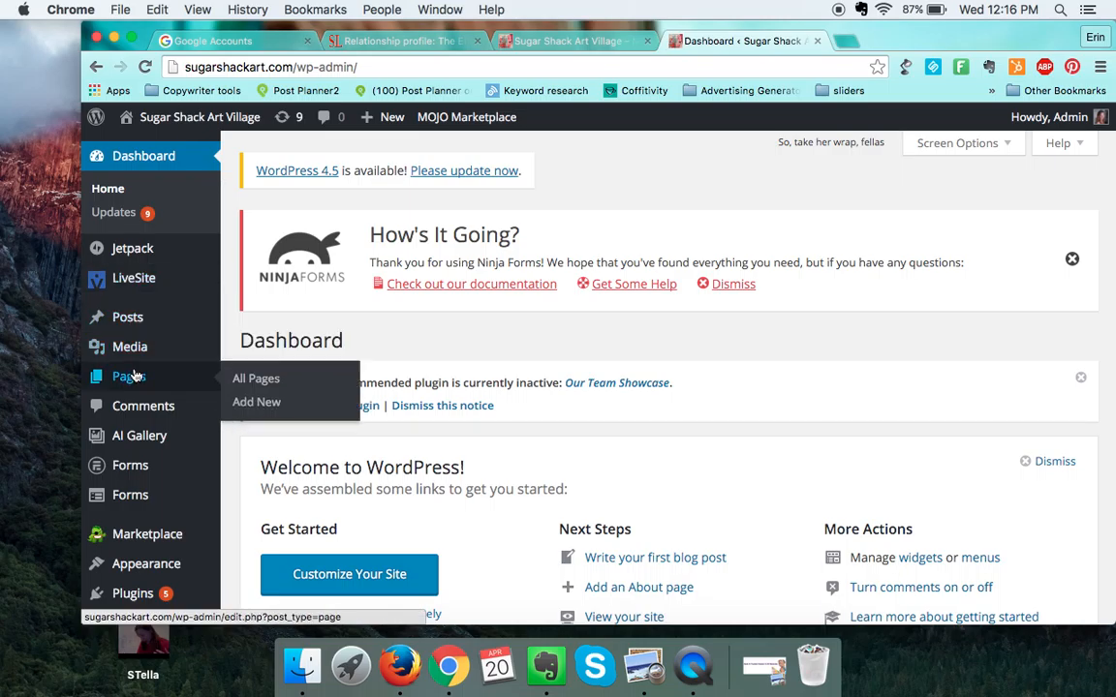
pyautogui.click(259, 403)
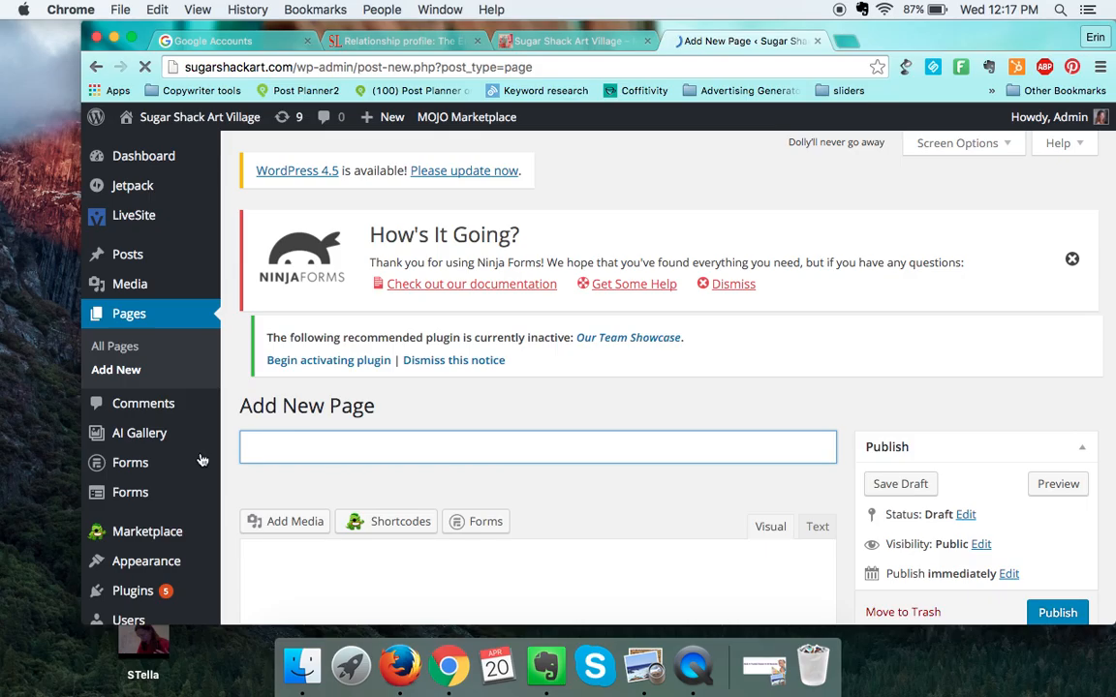
pyautogui.write('B')
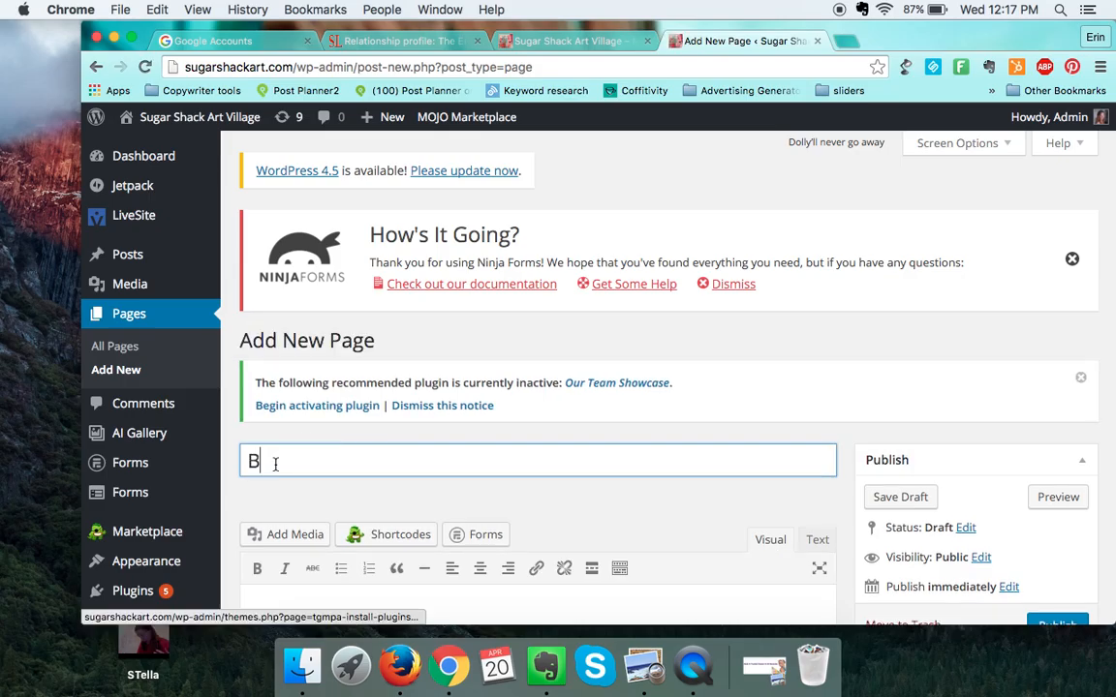
pyautogui.write('a')
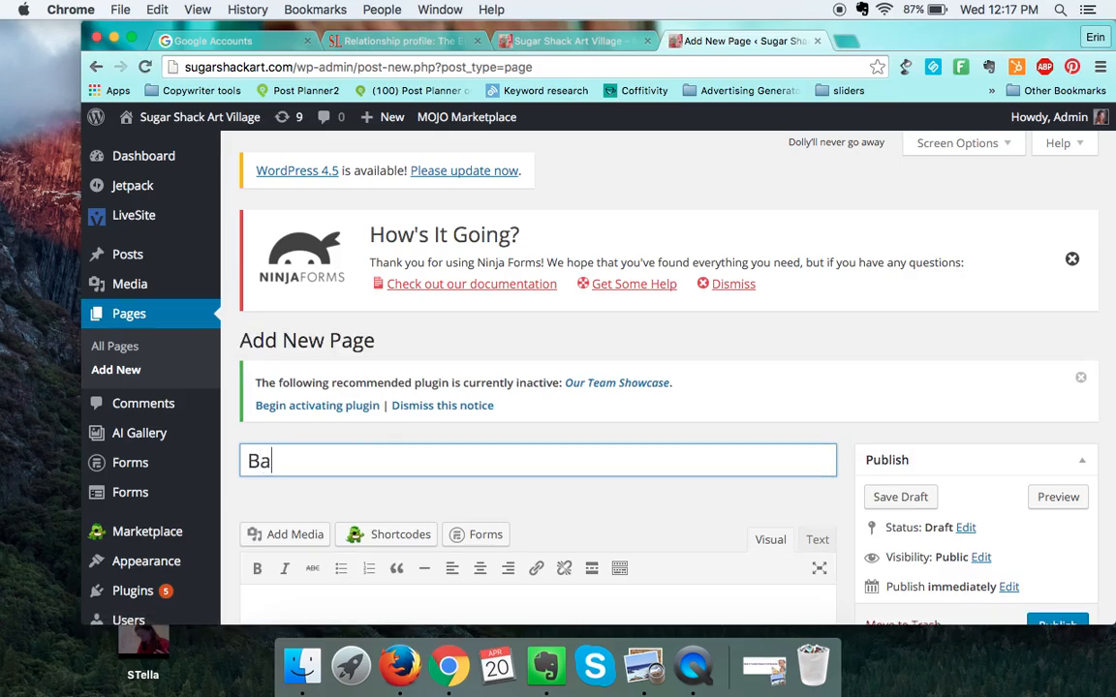
pyautogui.write('by Tab')
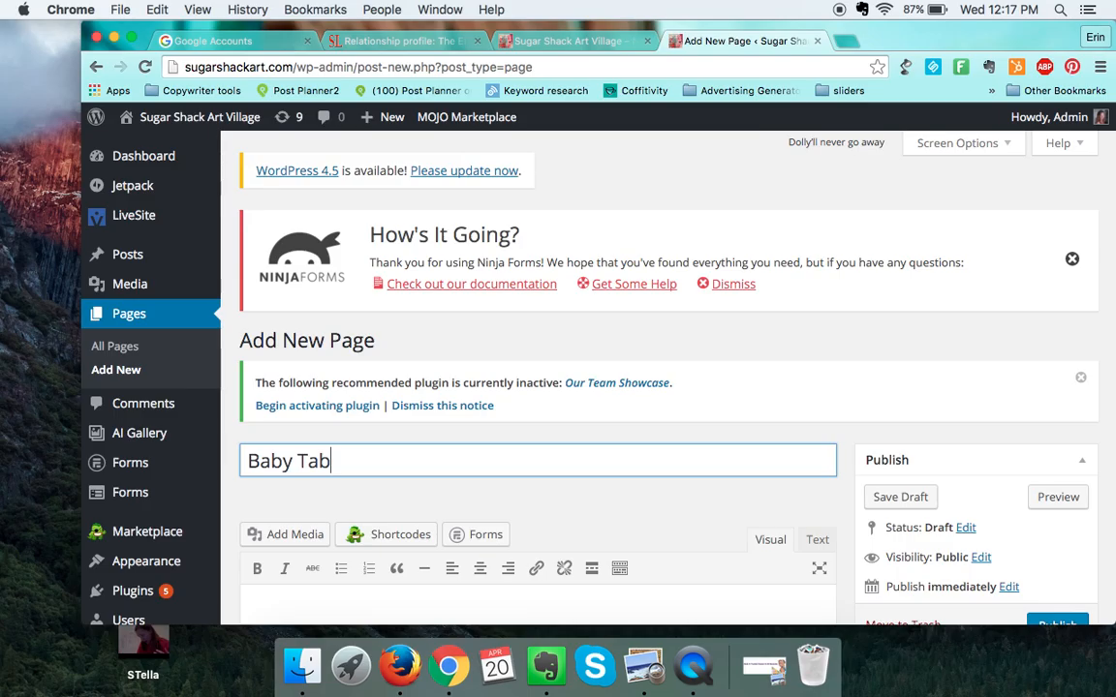
# - Enter "Baby tab here with subject of category." as the Baby Tab page's body text
pyautogui.scroll(-4, 274, 461)
pyautogui.click(283, 453)
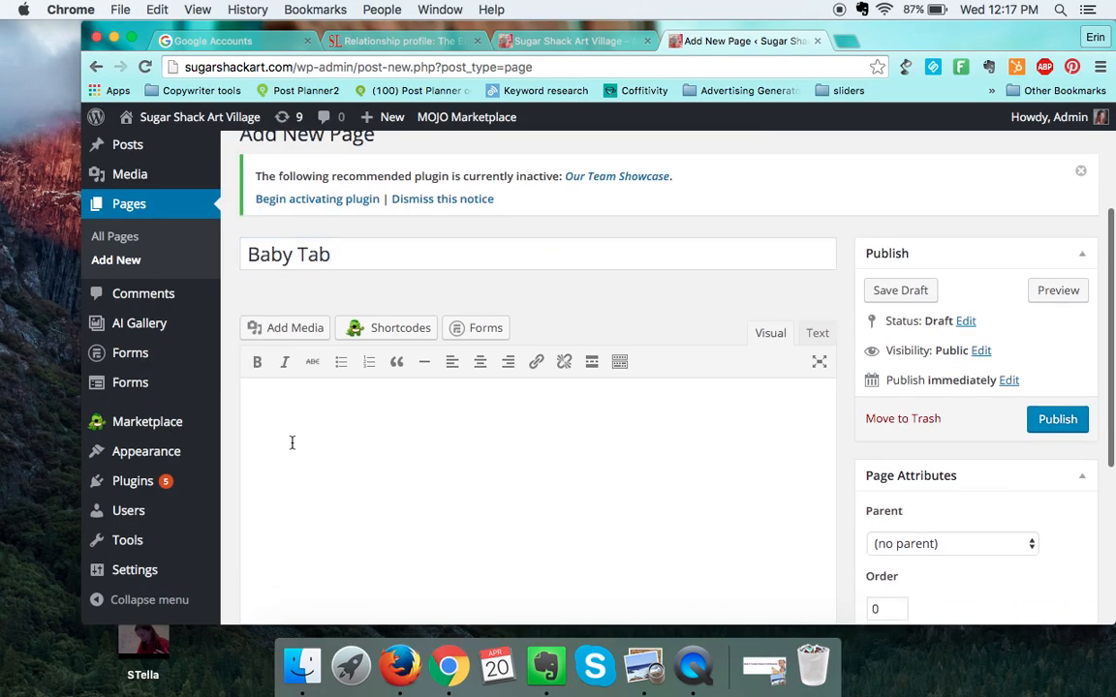
pyautogui.write('Baby ta')
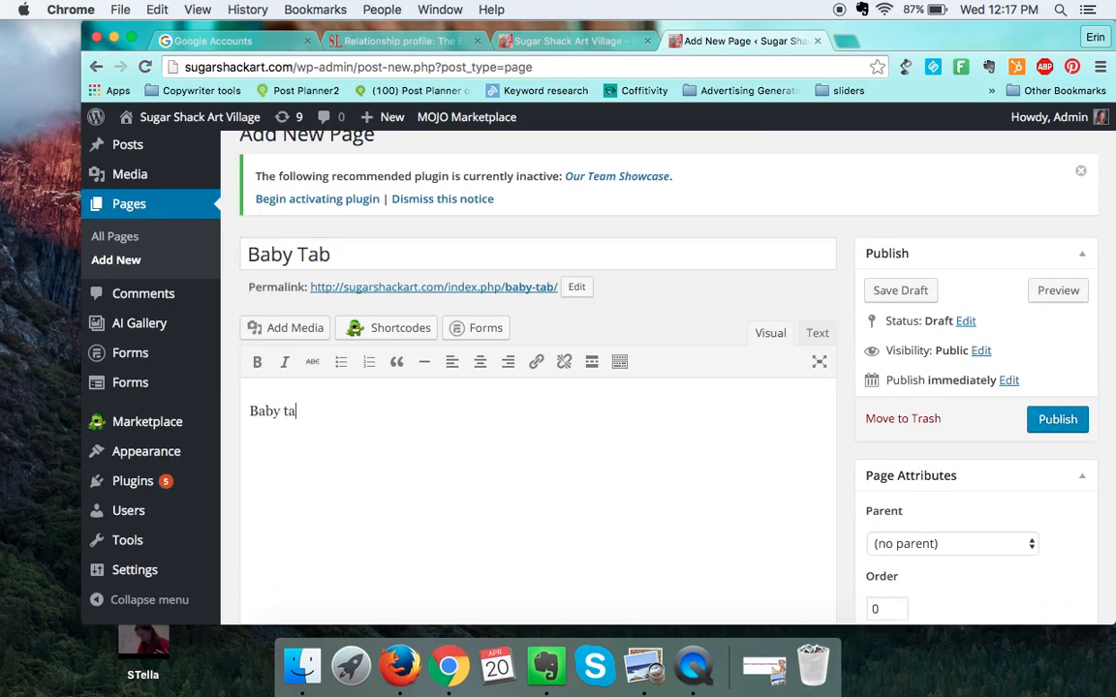
pyautogui.write('b here with subject')
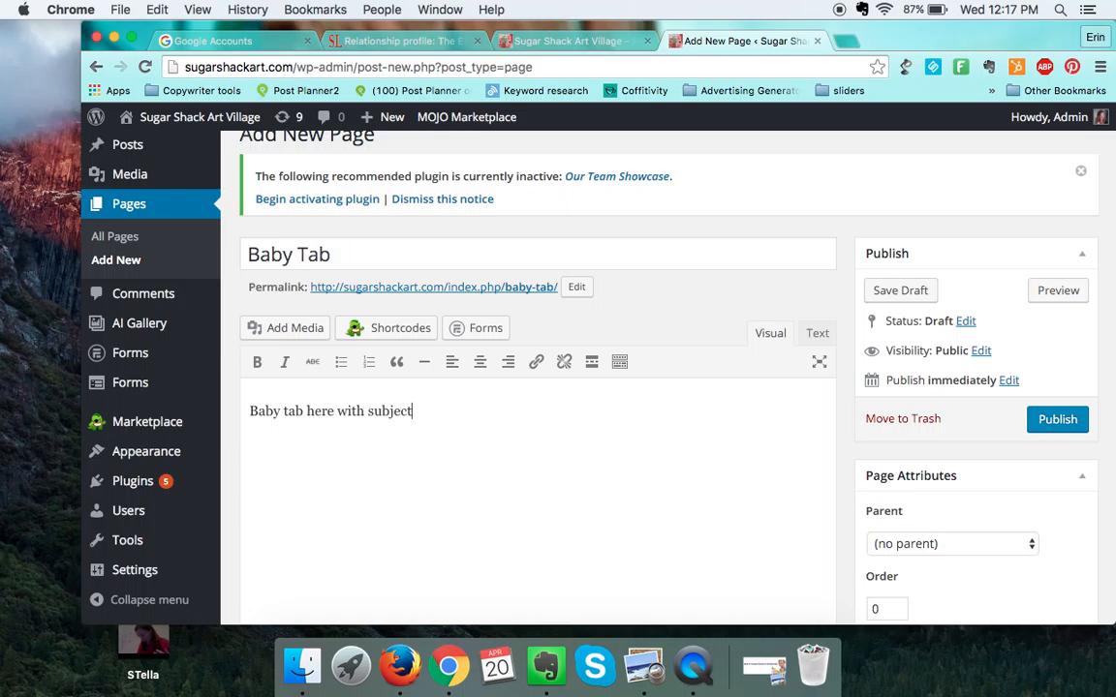
pyautogui.write(' of category.')
# - Set the page's parent to New Tab and its order to 1, and publish it
pyautogui.scroll(-3, 1011, 499)
pyautogui.scroll(1, 1010, 499)
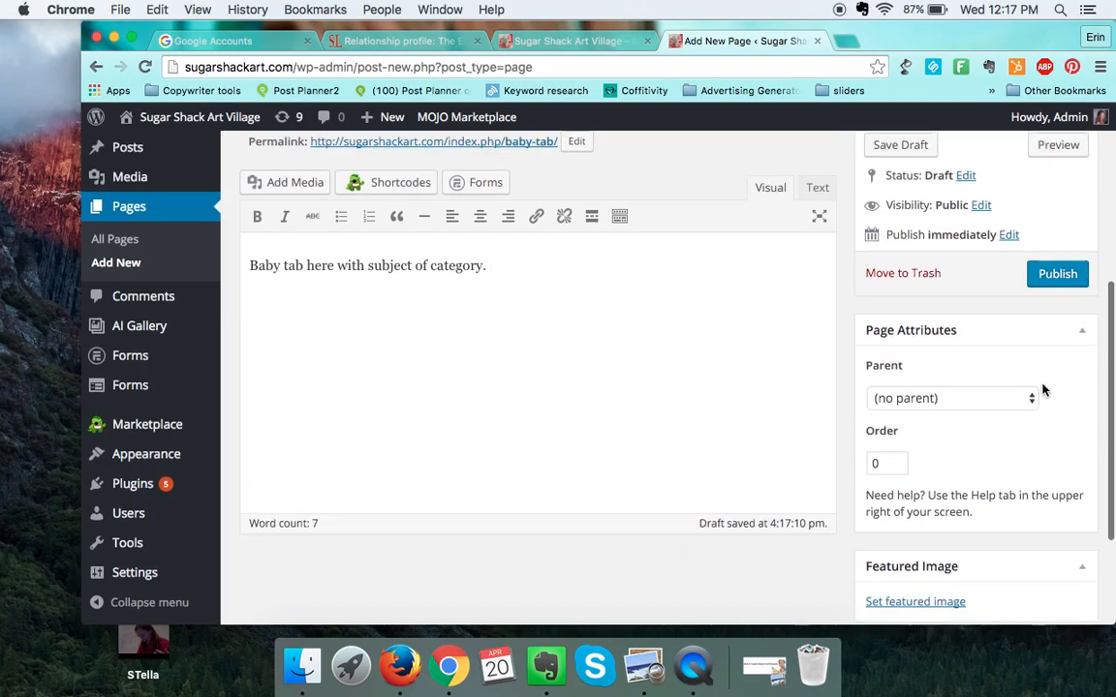
pyautogui.click(1035, 401)
pyautogui.click(911, 459)
pyautogui.click(879, 465)
pyautogui.press('BackSpace')
pyautogui.write('1')
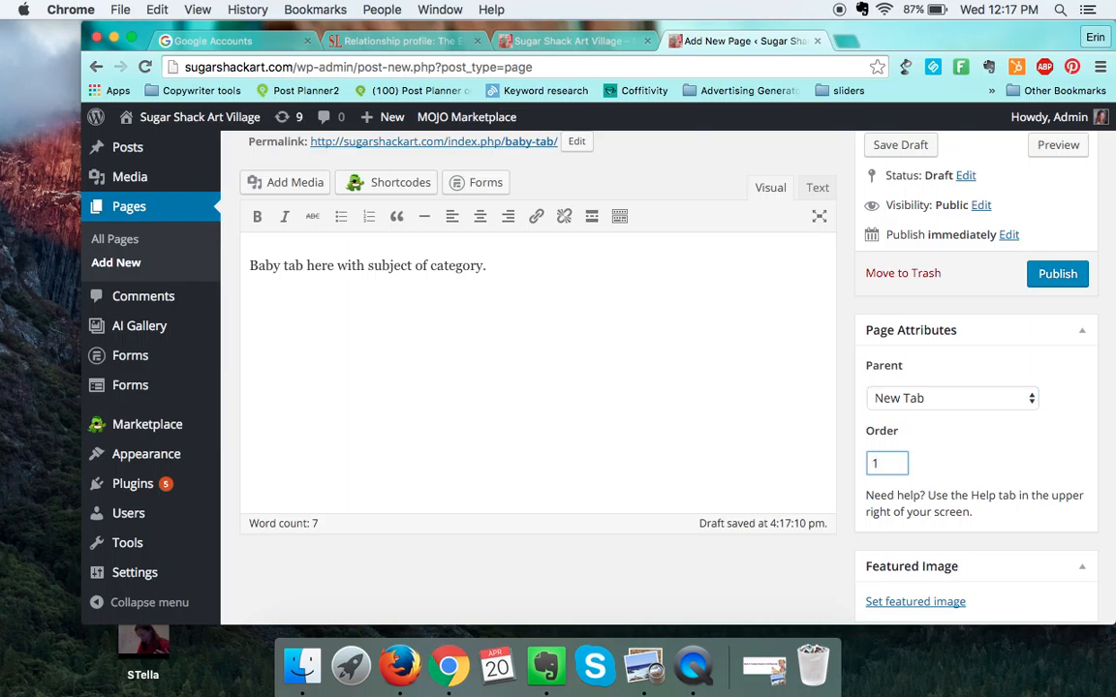
pyautogui.click(1059, 275)
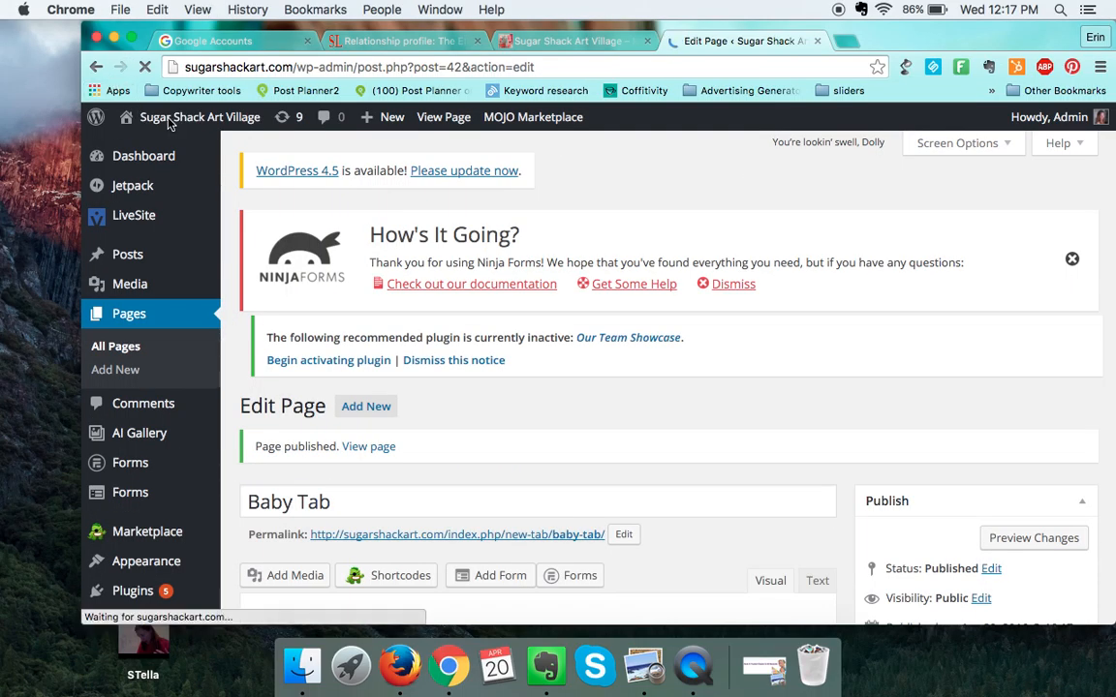
# - View the published page, check the navigation menu on the site's home page, and return to the dashboard
pyautogui.click(431, 122)
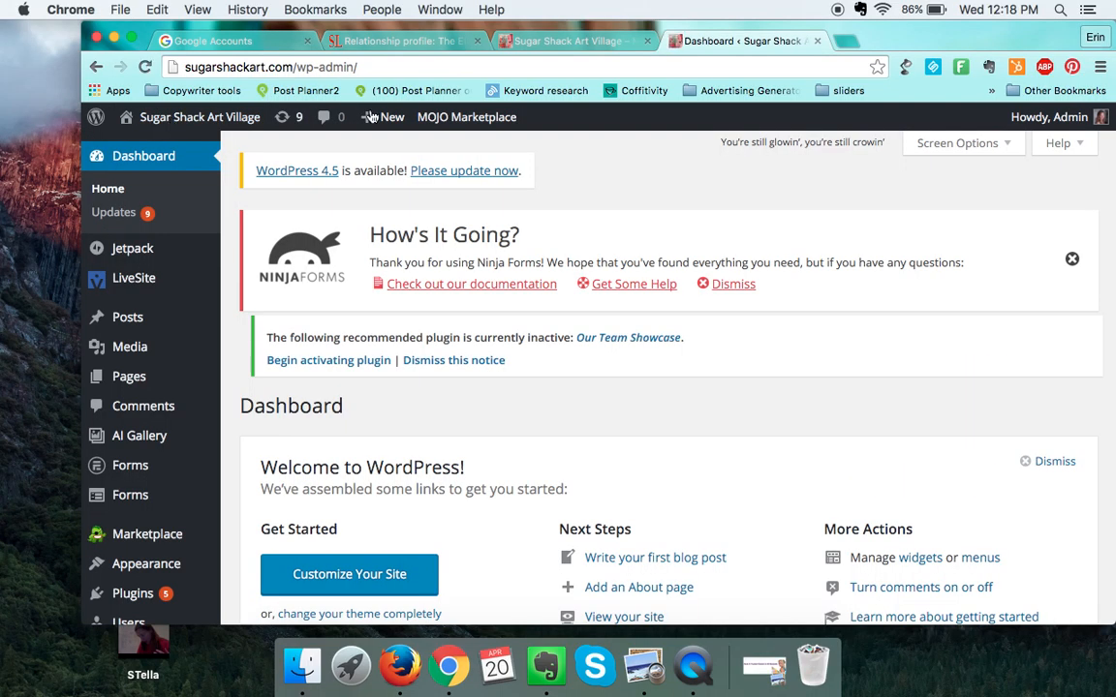
pyautogui.moveTo(155, 118)
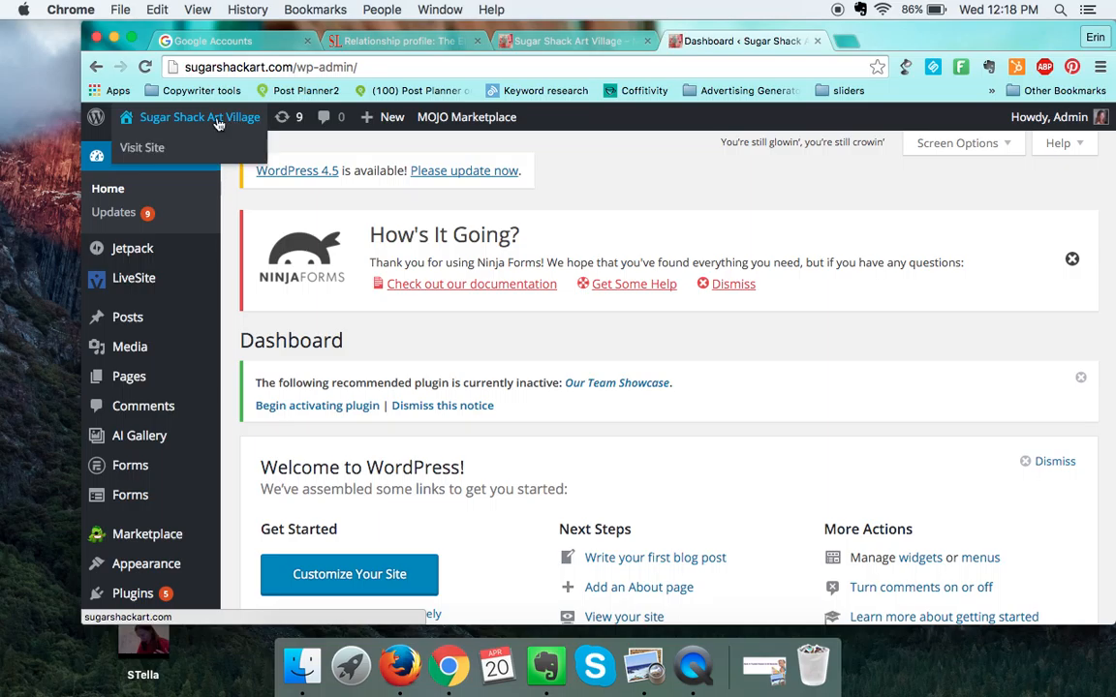
pyautogui.click(141, 148)
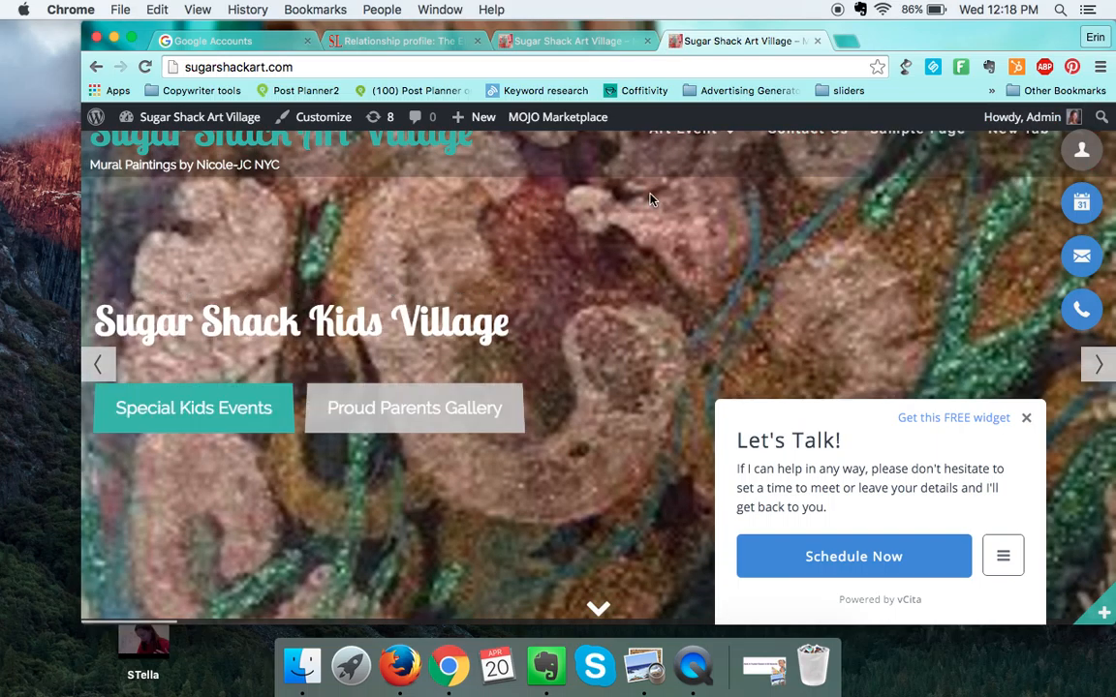
pyautogui.moveTo(693, 143)
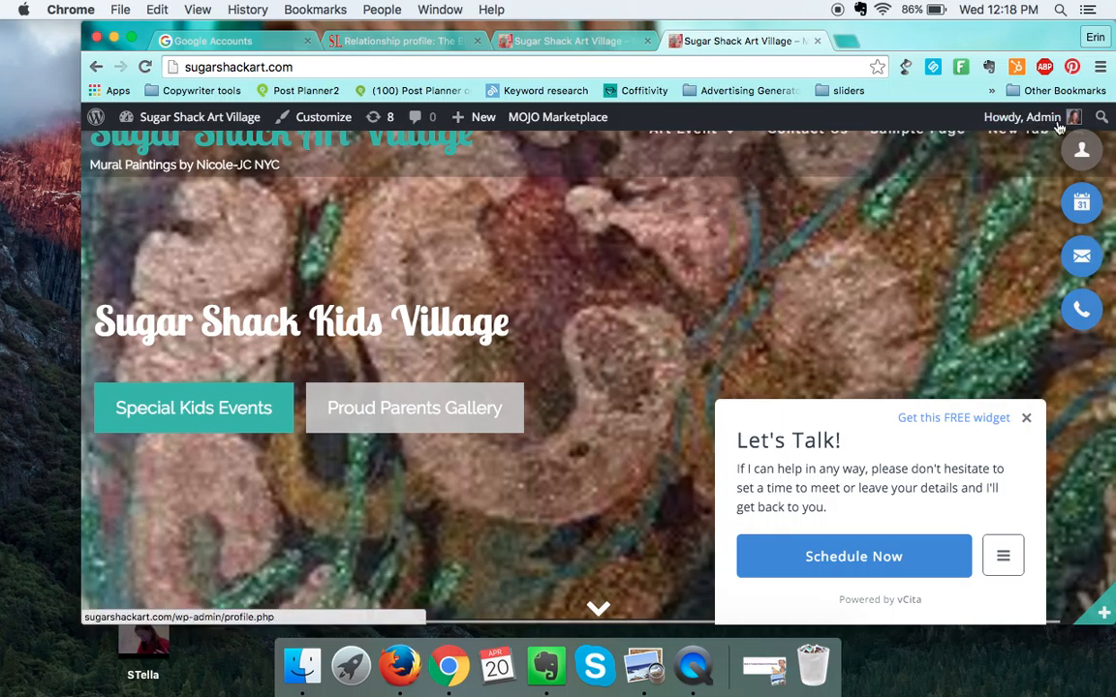
pyautogui.moveTo(1033, 135)
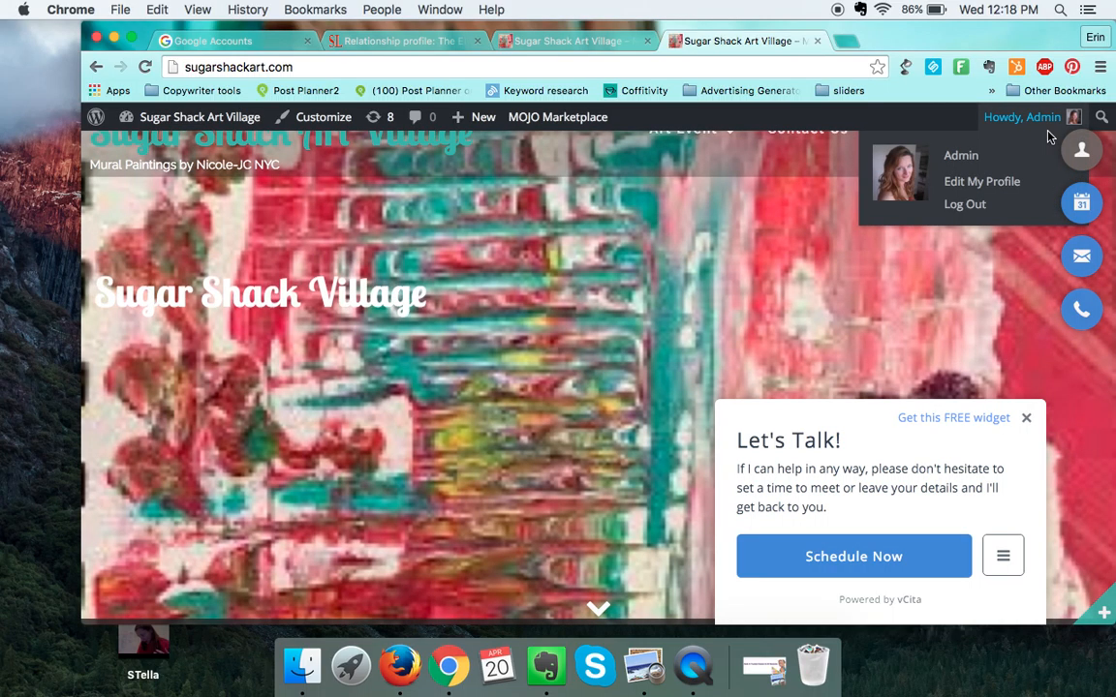
pyautogui.moveTo(160, 127)
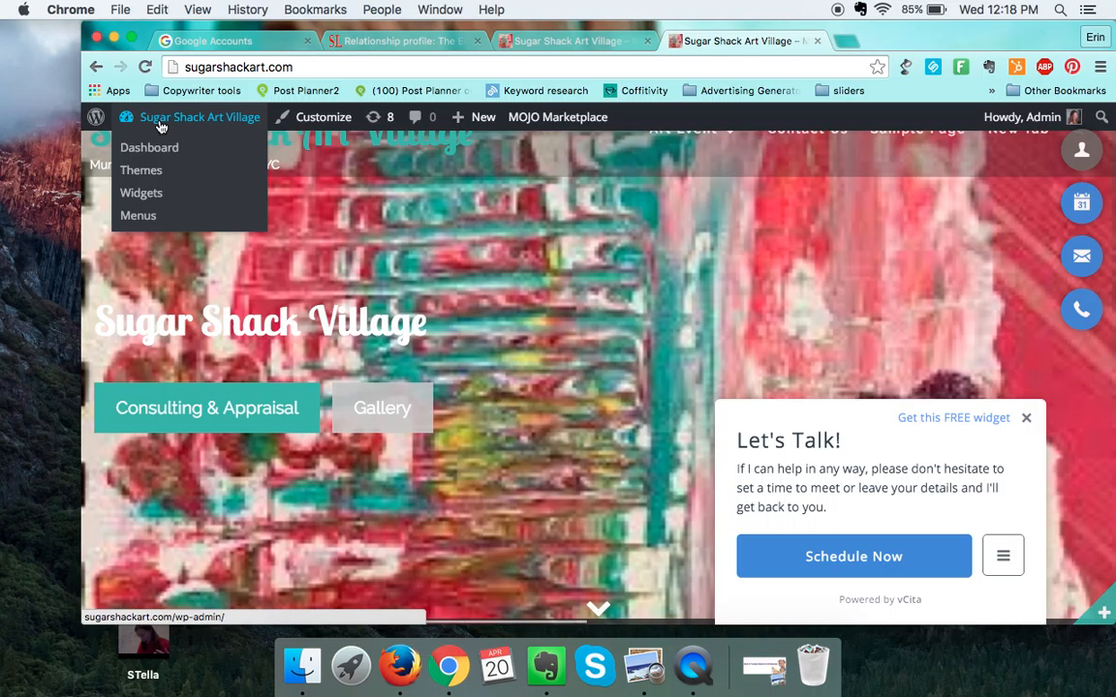
pyautogui.click(153, 155)
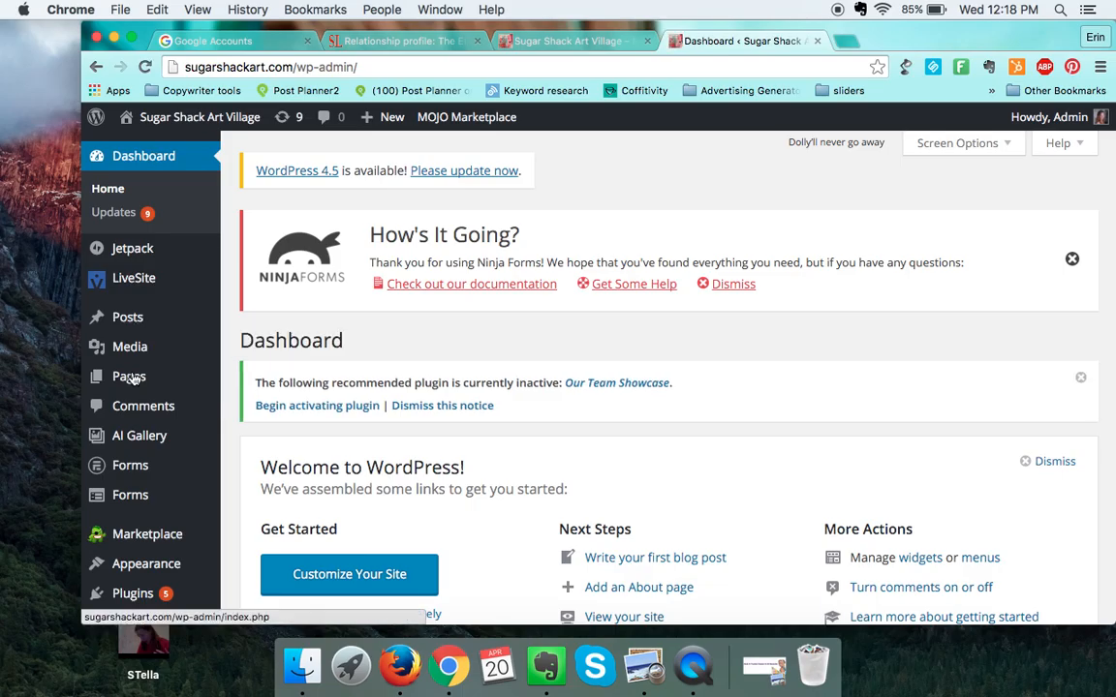
# - Open the site's menu editor and review the items in the Art Events menu structure
pyautogui.moveTo(134, 381)
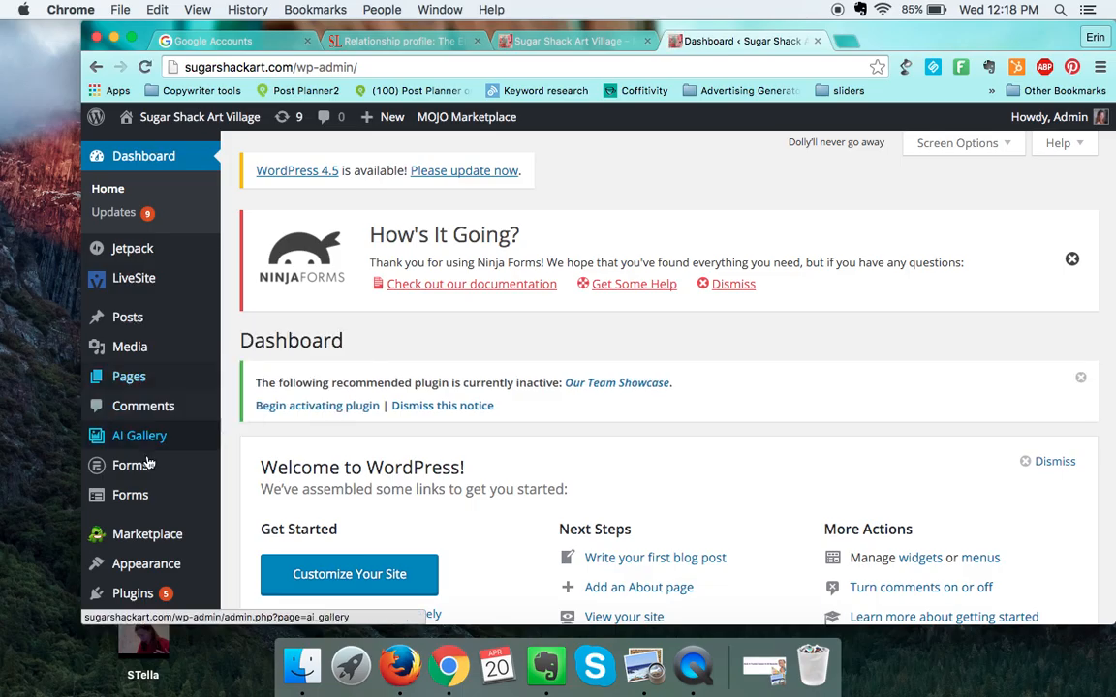
pyautogui.moveTo(156, 504)
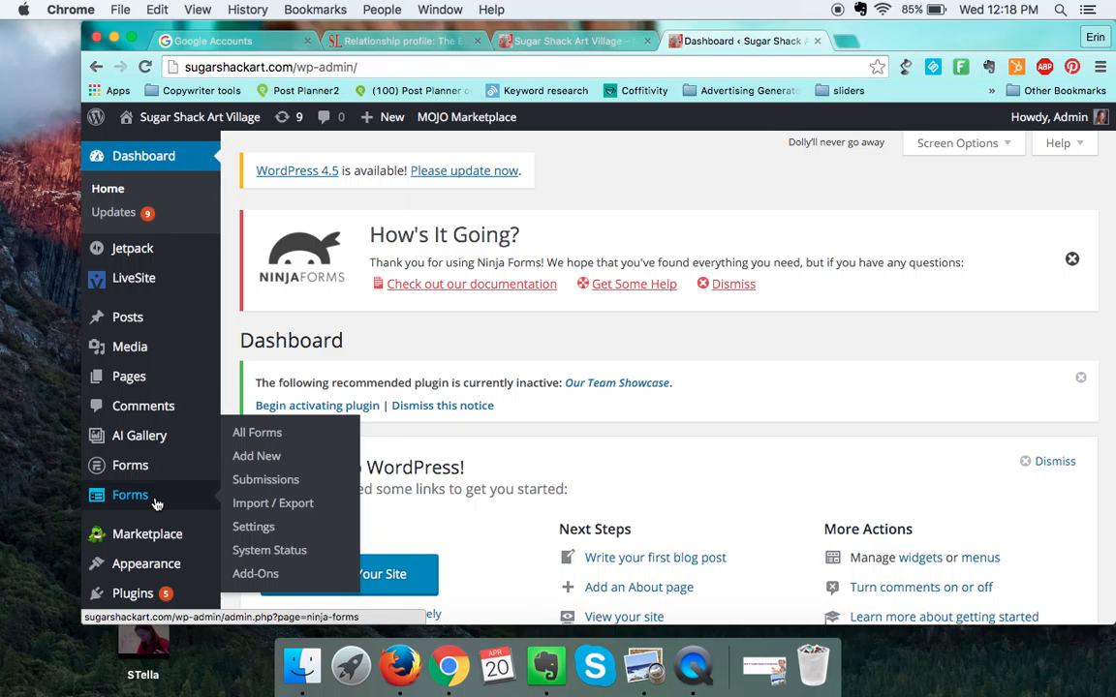
pyautogui.scroll(-2, 156, 503)
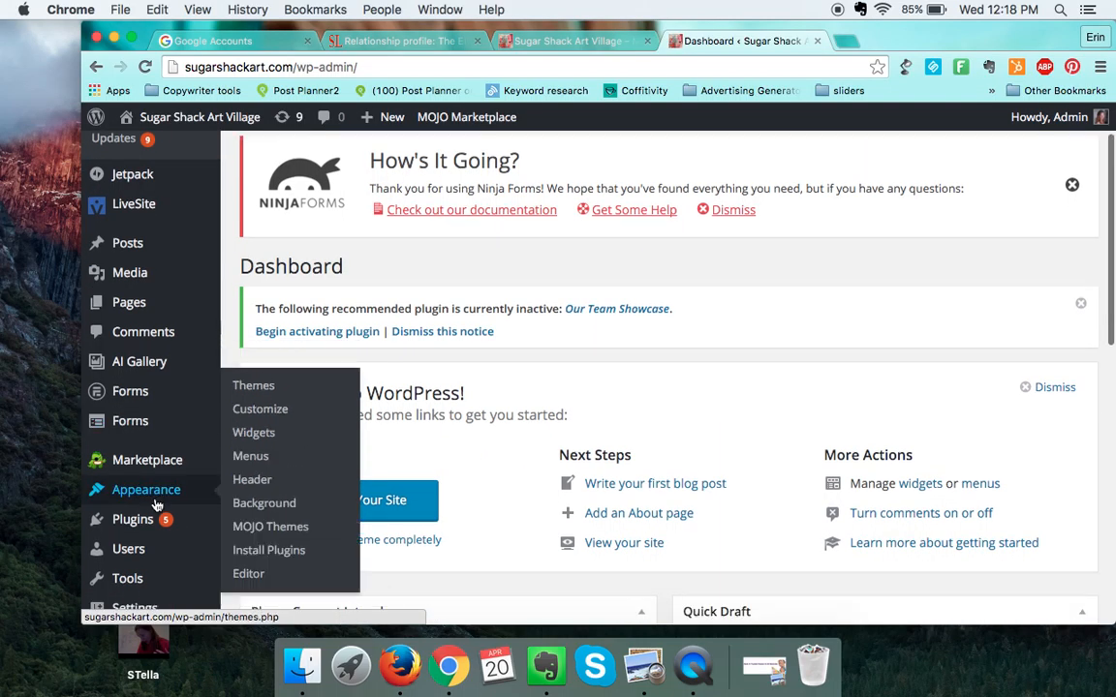
pyautogui.click(254, 457)
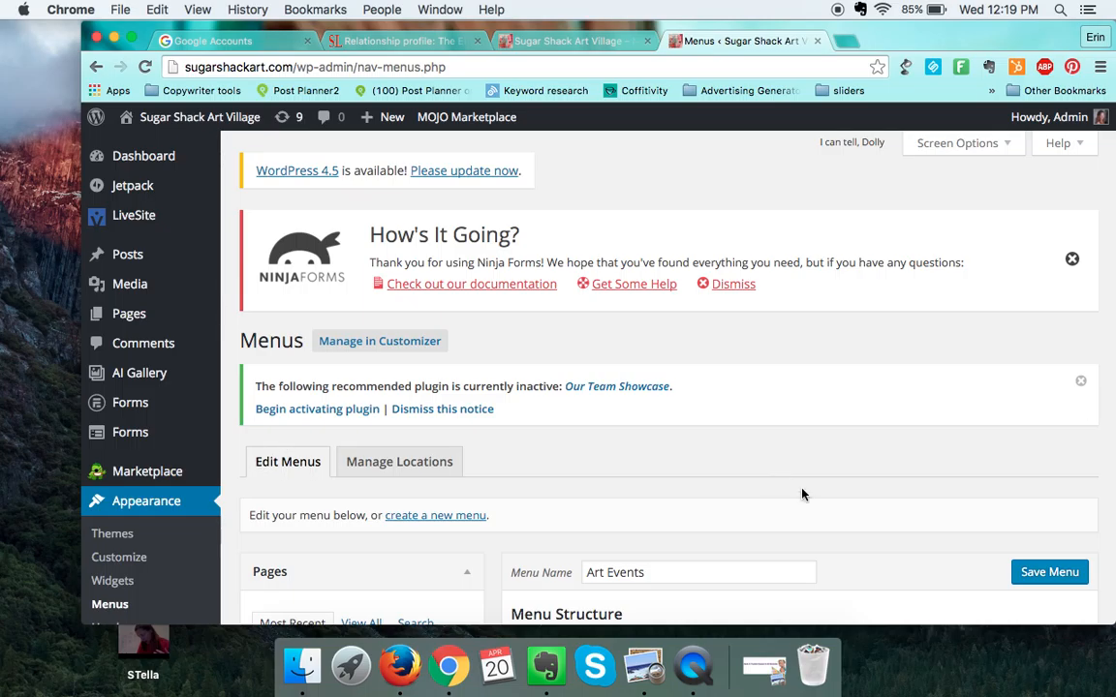
pyautogui.scroll(-2, 802, 495)
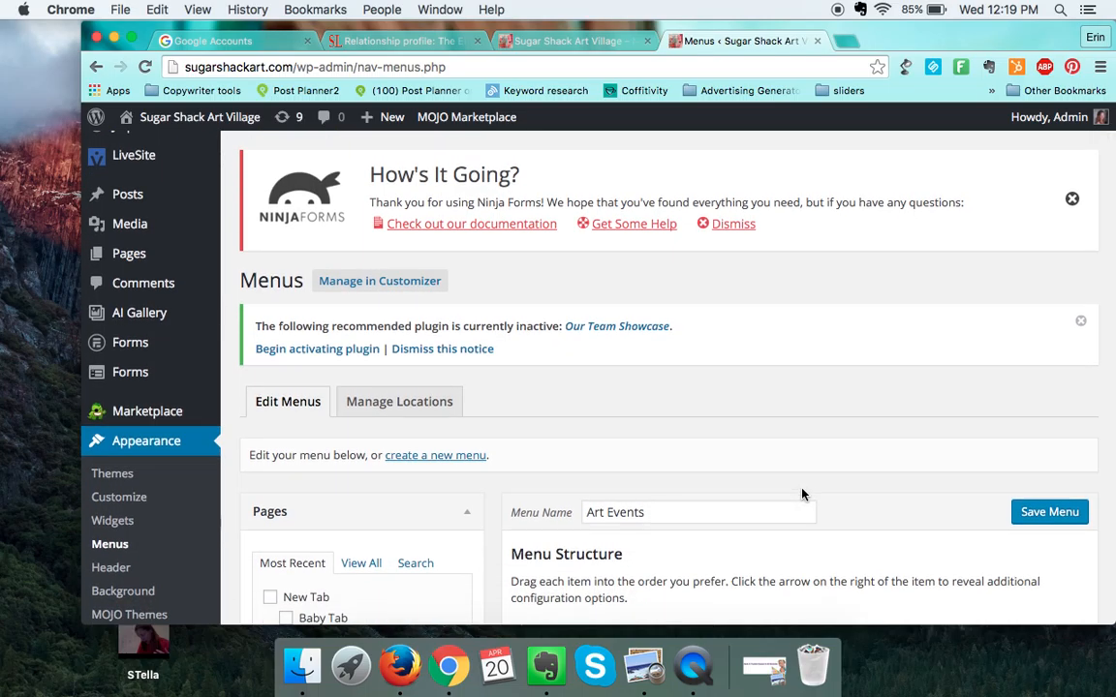
pyautogui.scroll(-5, 762, 498)
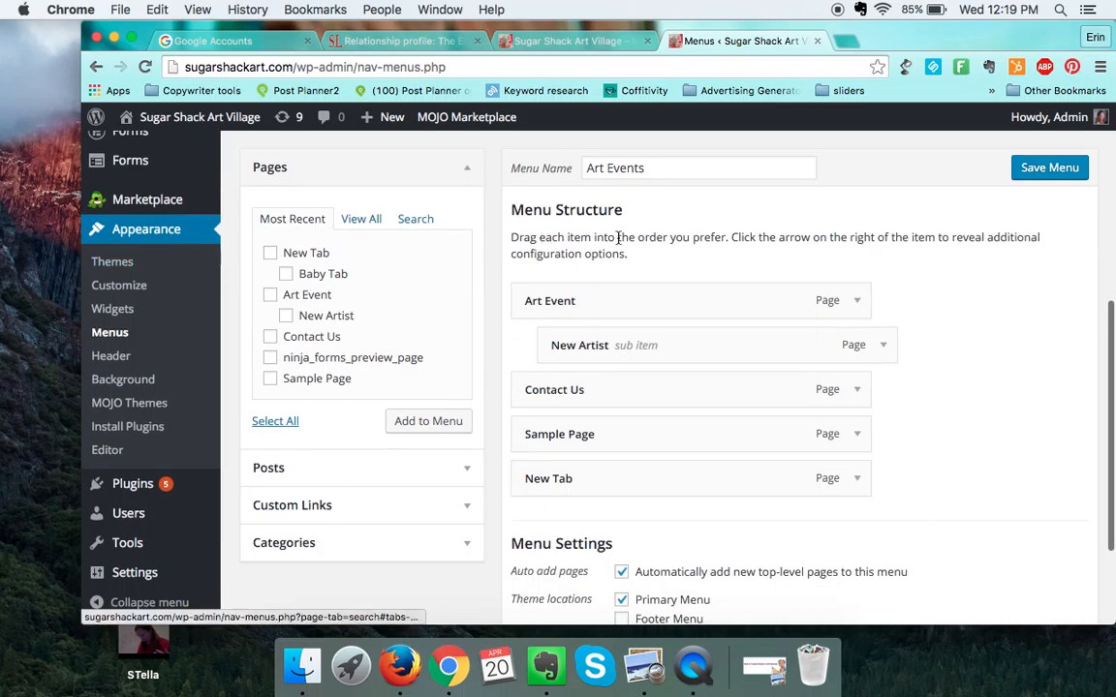
pyautogui.scroll(4, 499, 240)
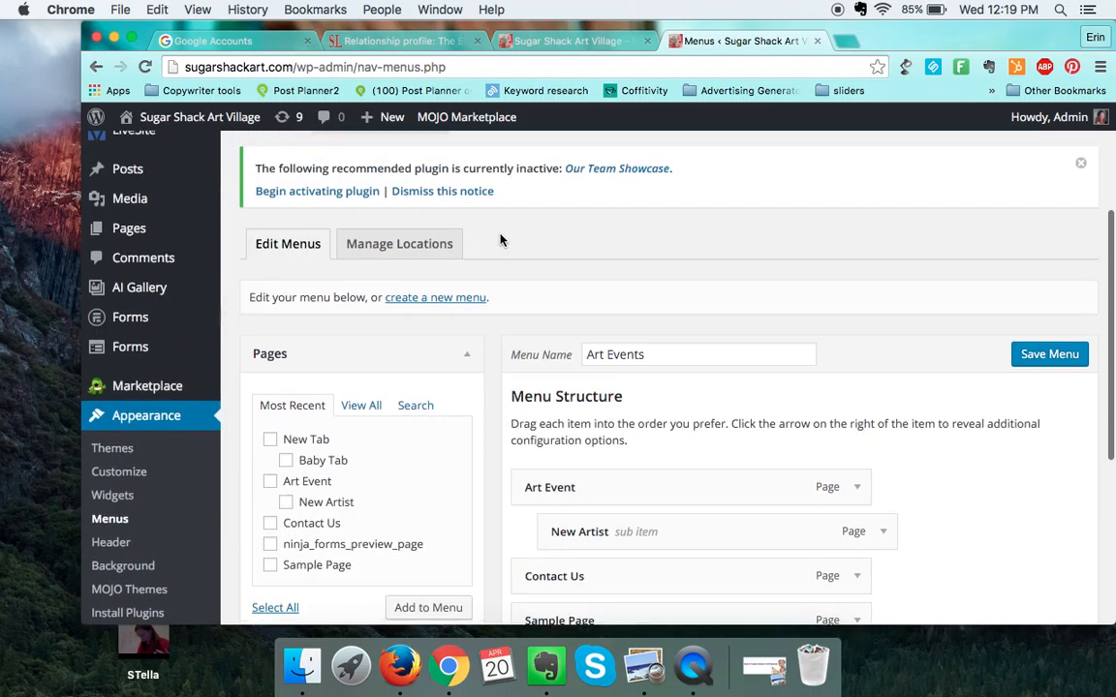
# - Check which menus are assigned to the theme locations, and return to editing the Art Events menu
pyautogui.click(426, 246)
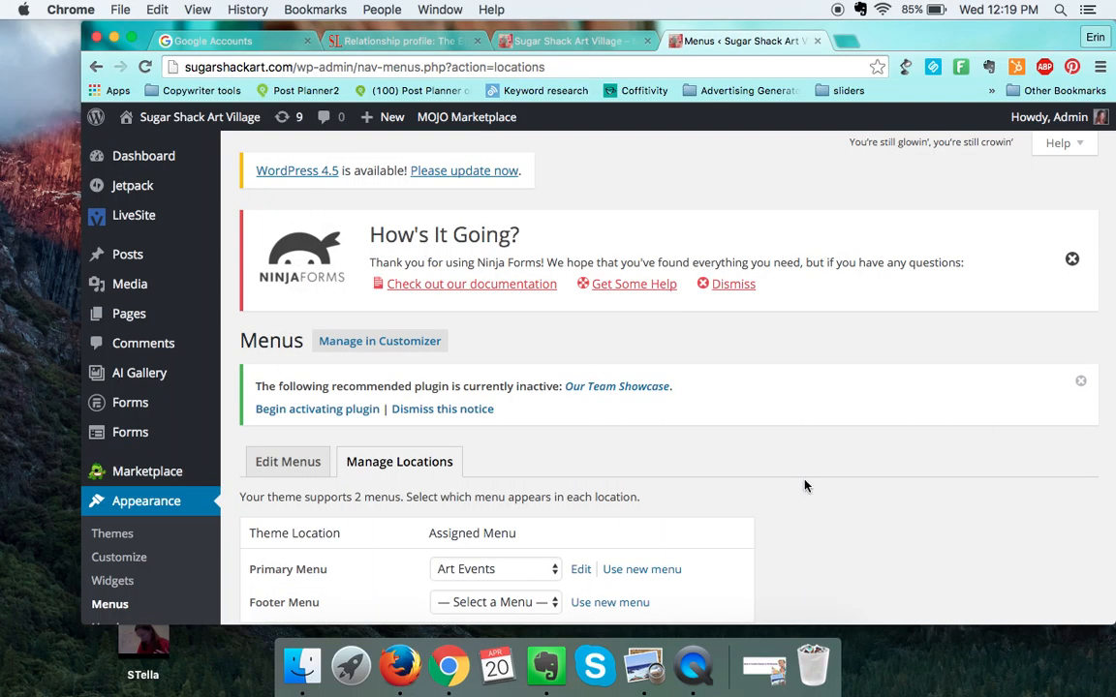
pyautogui.scroll(-5, 825, 517)
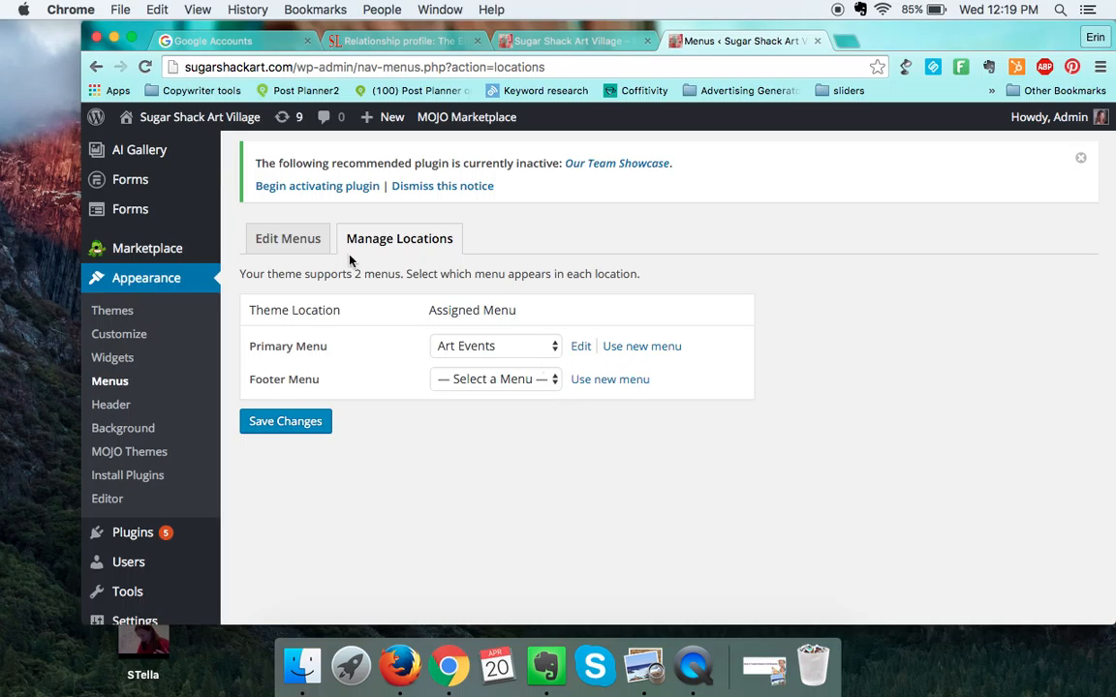
pyautogui.click(286, 244)
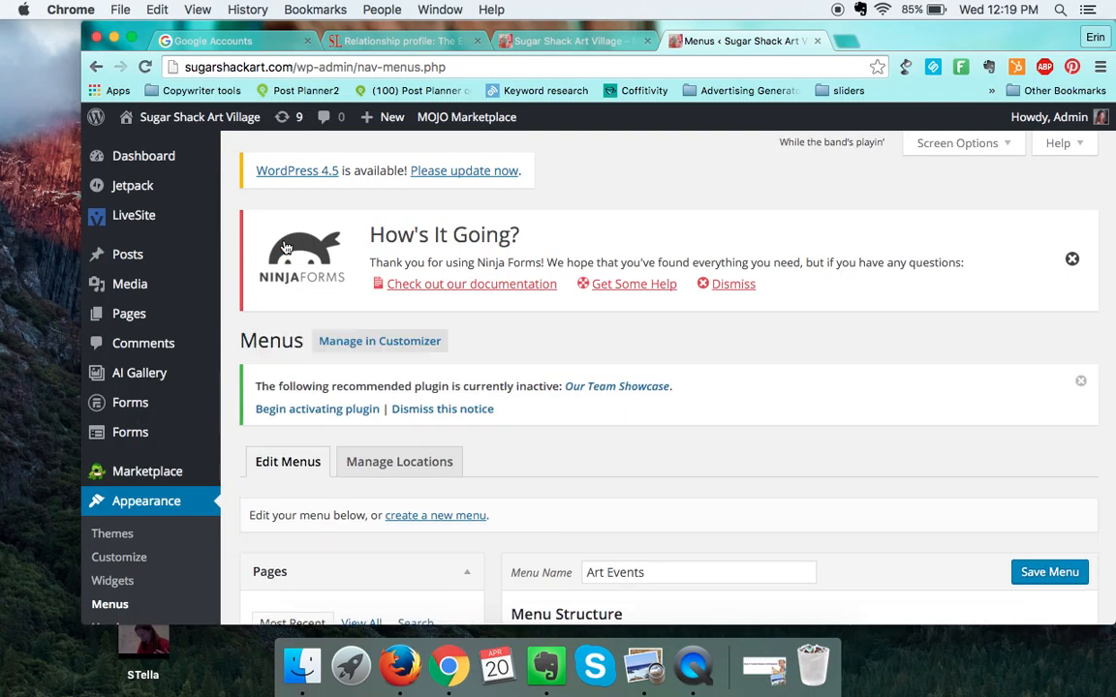
pyautogui.scroll(-5, 937, 427)
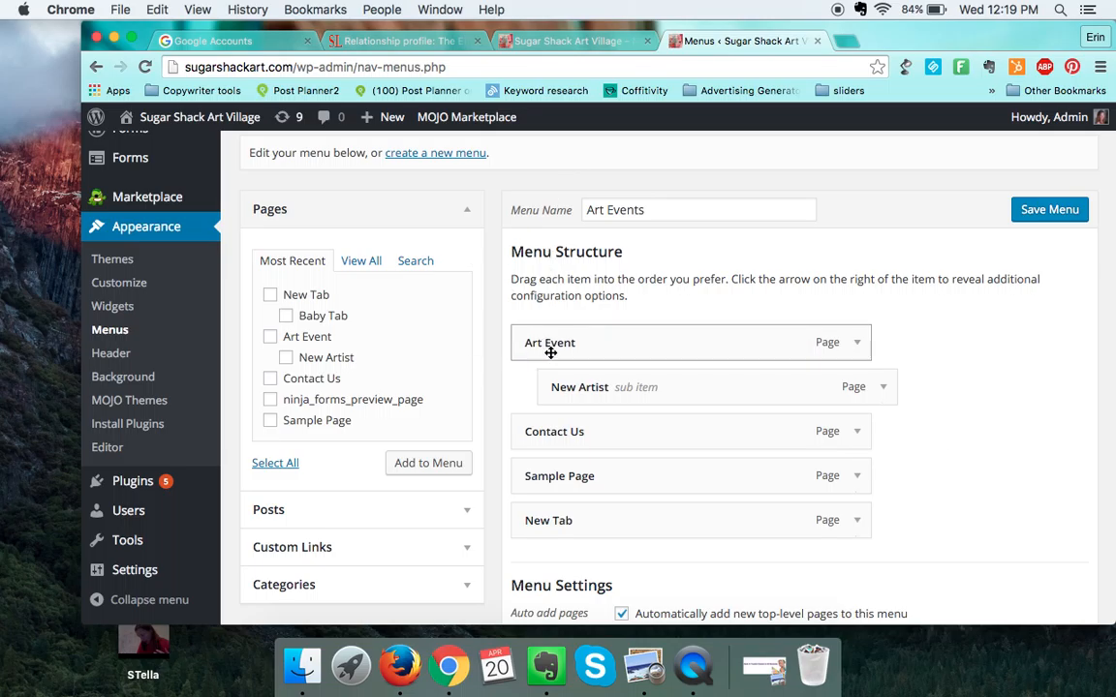
# - Change the Art Event menu item's navigation label to "Art Gallery"
pyautogui.click(857, 346)
pyautogui.moveTo(579, 400); pyautogui.dragTo(492, 401)
pyautogui.press('BackSpace')
pyautogui.write('A')
pyautogui.write('rt C')
pyautogui.press('BackSpace')
pyautogui.write('gA')
pyautogui.press('BackSpace')
pyautogui.press('BackSpace')
pyautogui.write('Gallery')
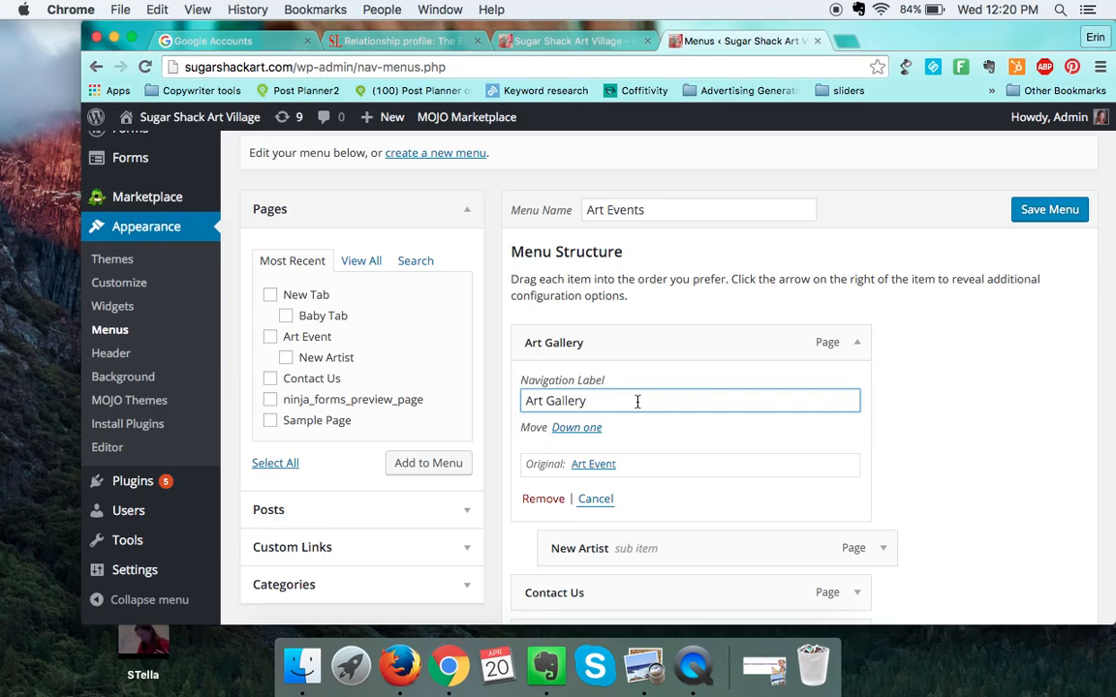
pyautogui.click(833, 447)
# - Move the New Artist sub item above Art Gallery as a top-level menu item and collapse its settings
pyautogui.scroll(-1, 833, 447)
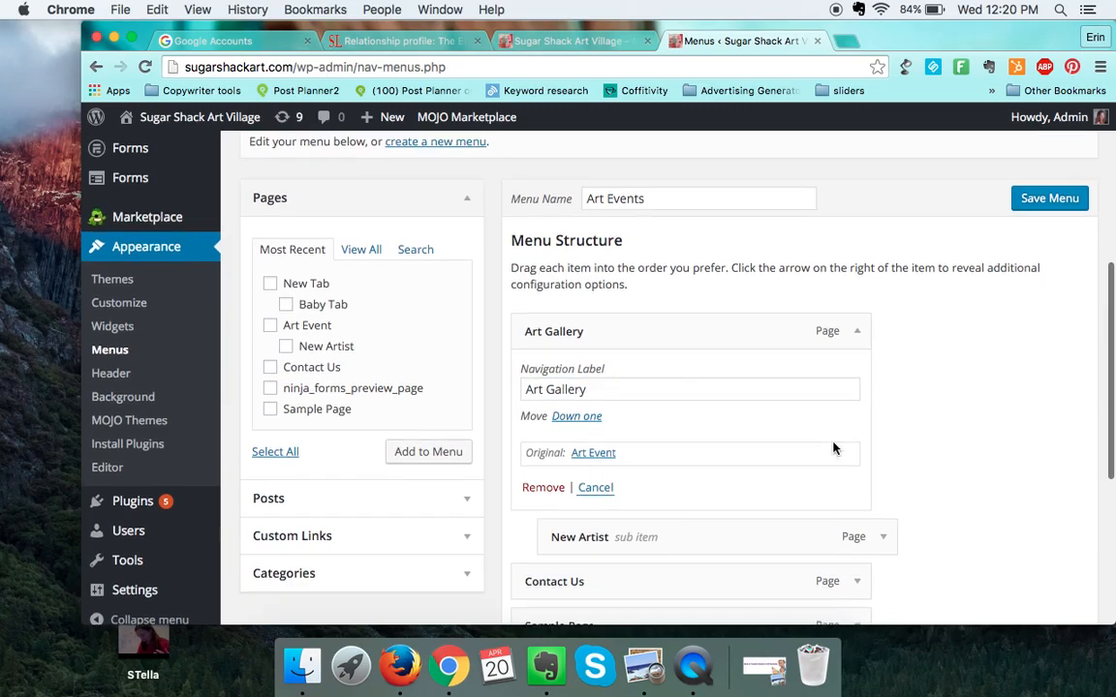
pyautogui.moveTo(630, 536); pyautogui.dragTo(600, 331)
pyautogui.click(856, 335)
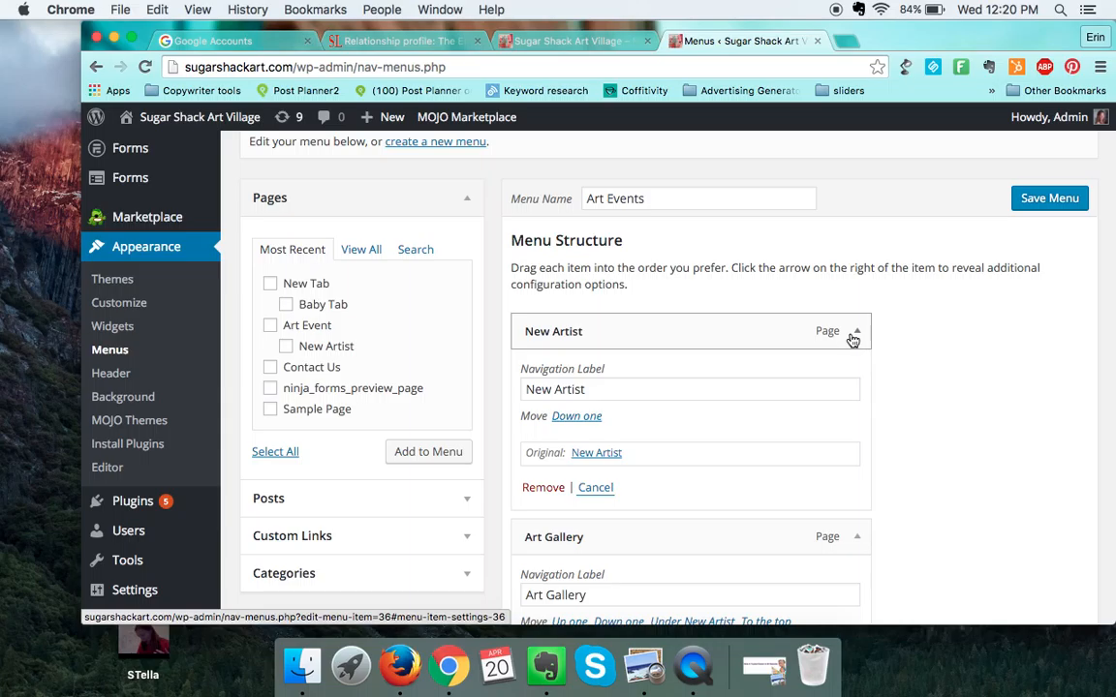
pyautogui.click(856, 334)
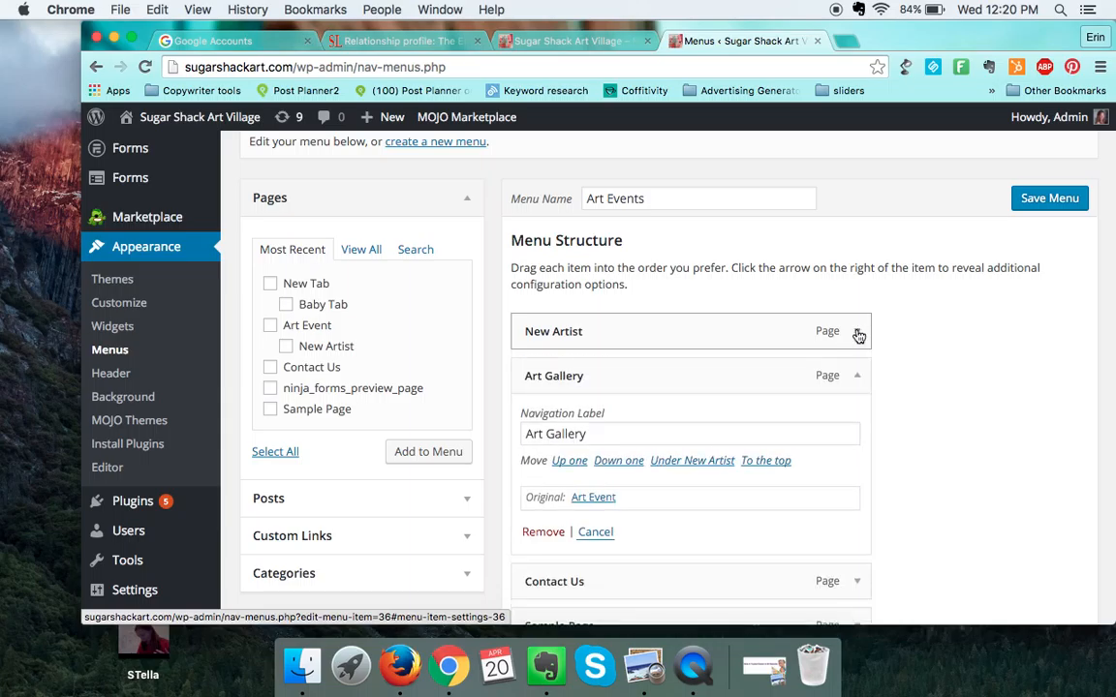
pyautogui.click(598, 505)
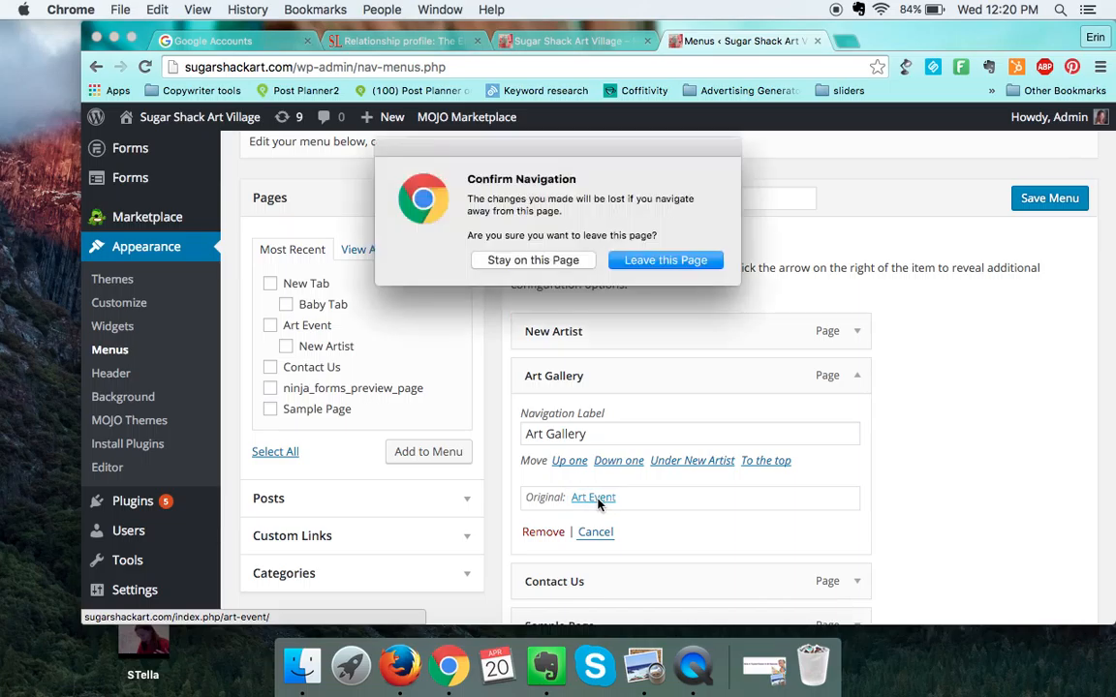
pyautogui.click(538, 260)
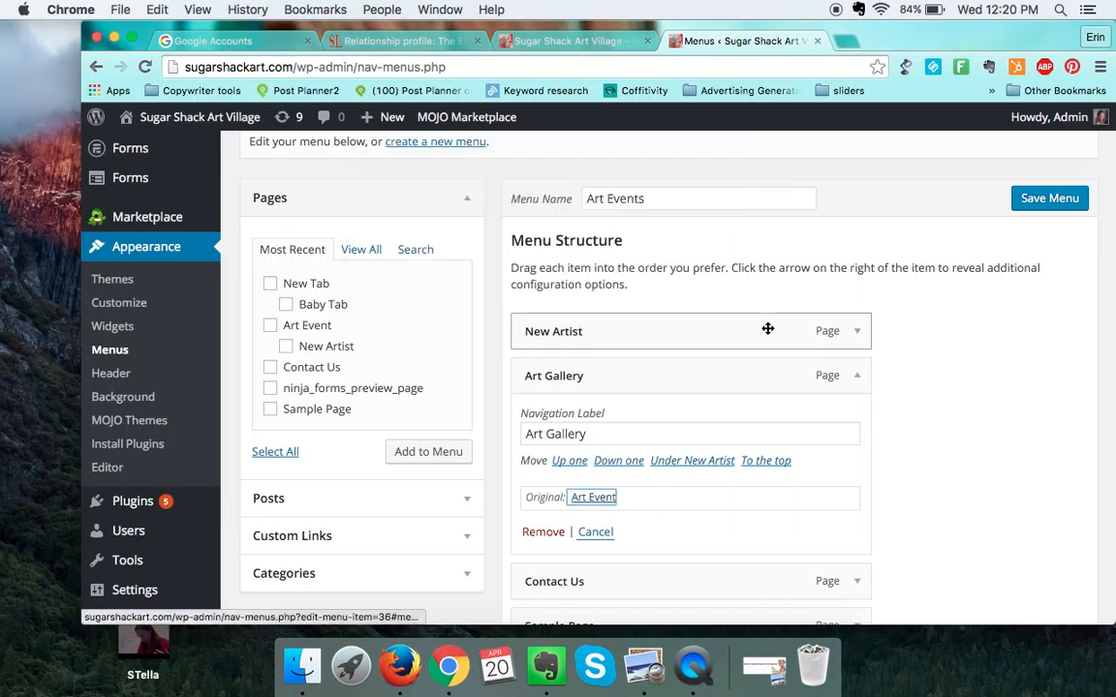
pyautogui.moveTo(681, 332); pyautogui.dragTo(670, 333)
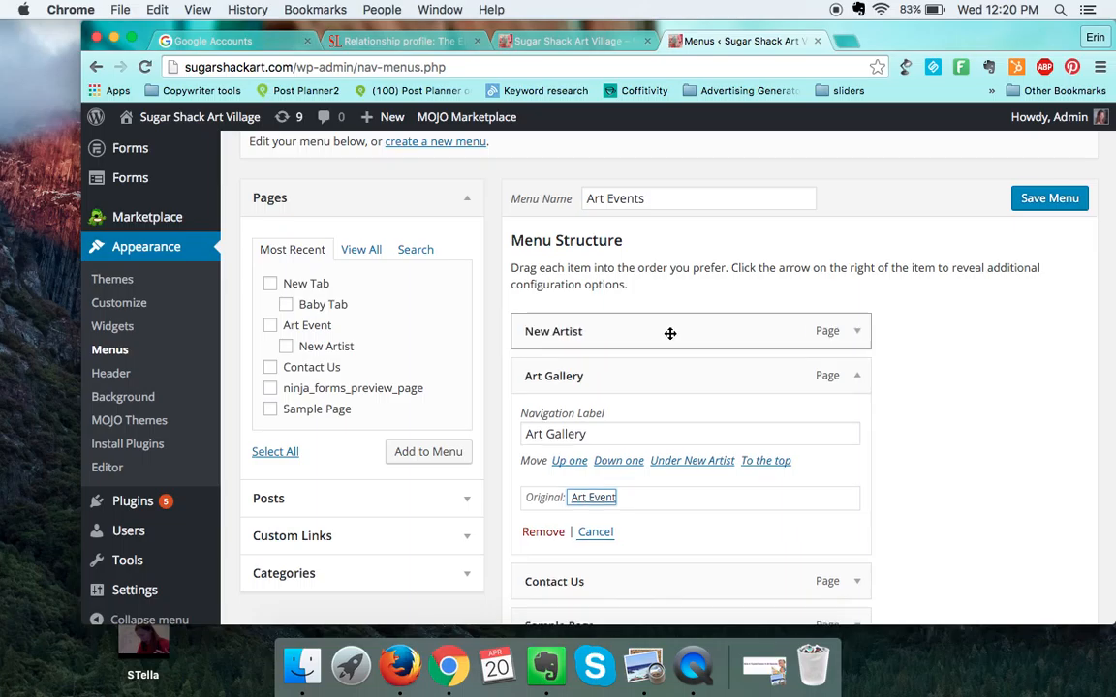
# - Move the New Artist menu item down one place, below Art Gallery, and collapse Art Gallery's settings
pyautogui.click(857, 332)
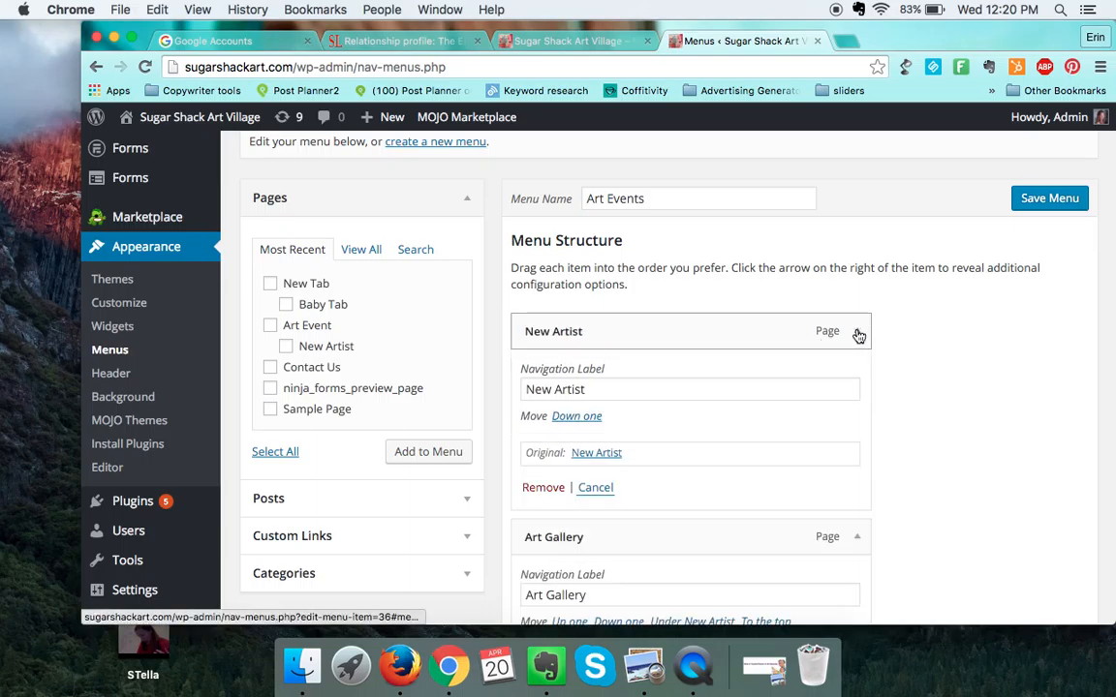
pyautogui.click(573, 416)
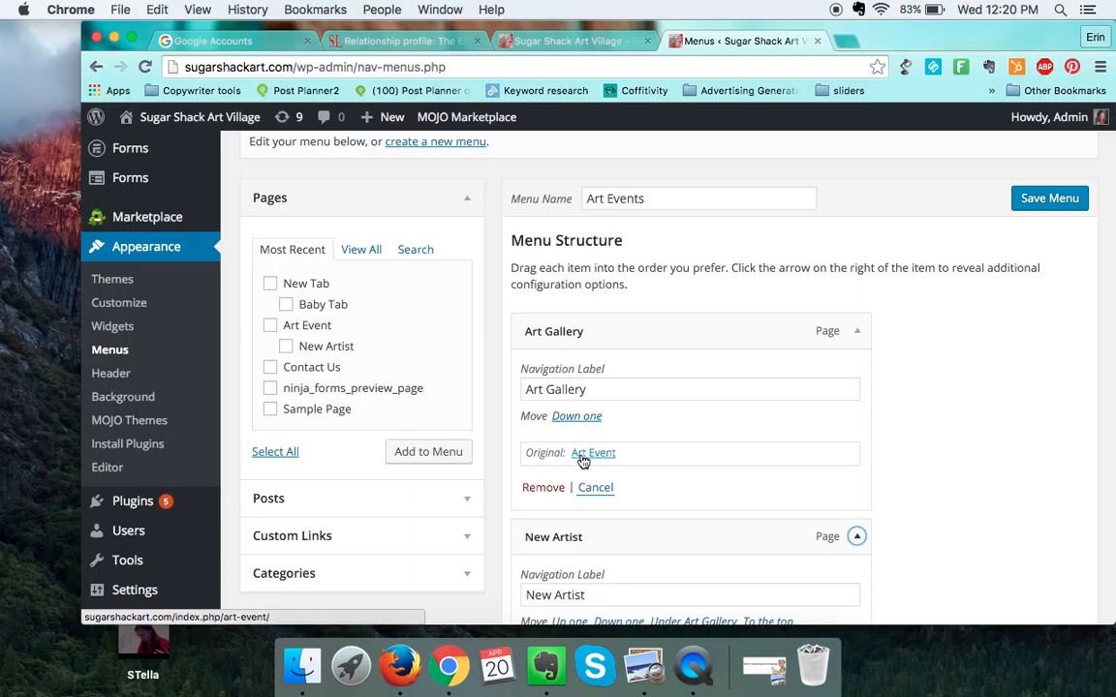
pyautogui.click(857, 331)
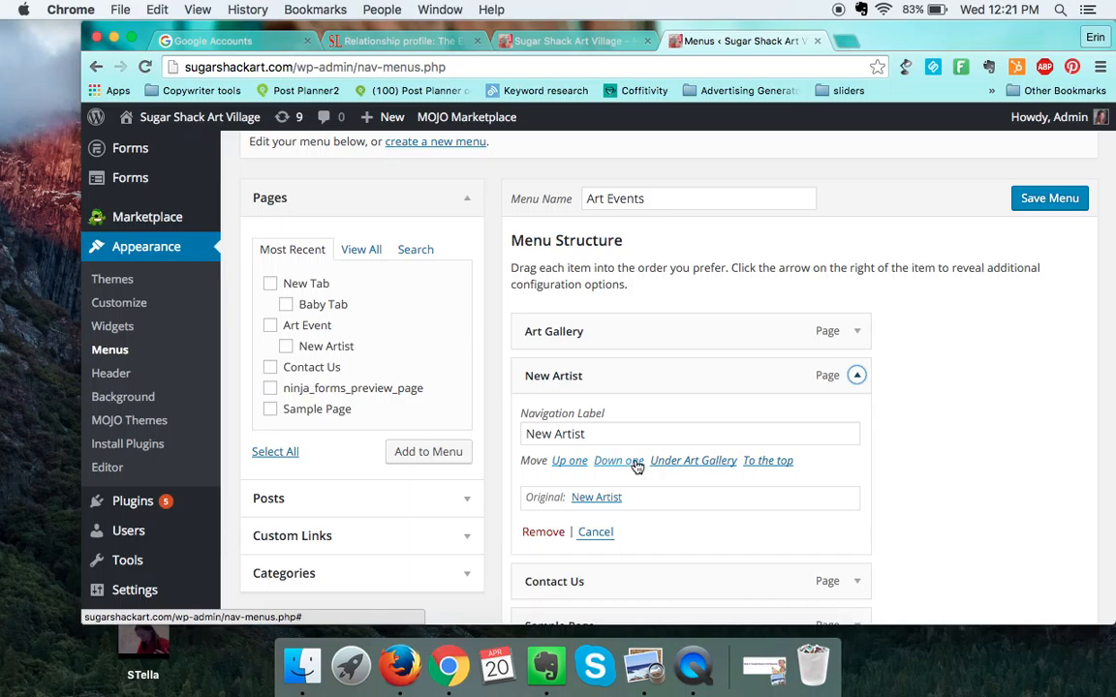
# - Add the Baby Tab page to the Art Events menu
pyautogui.scroll(-5, 637, 466)
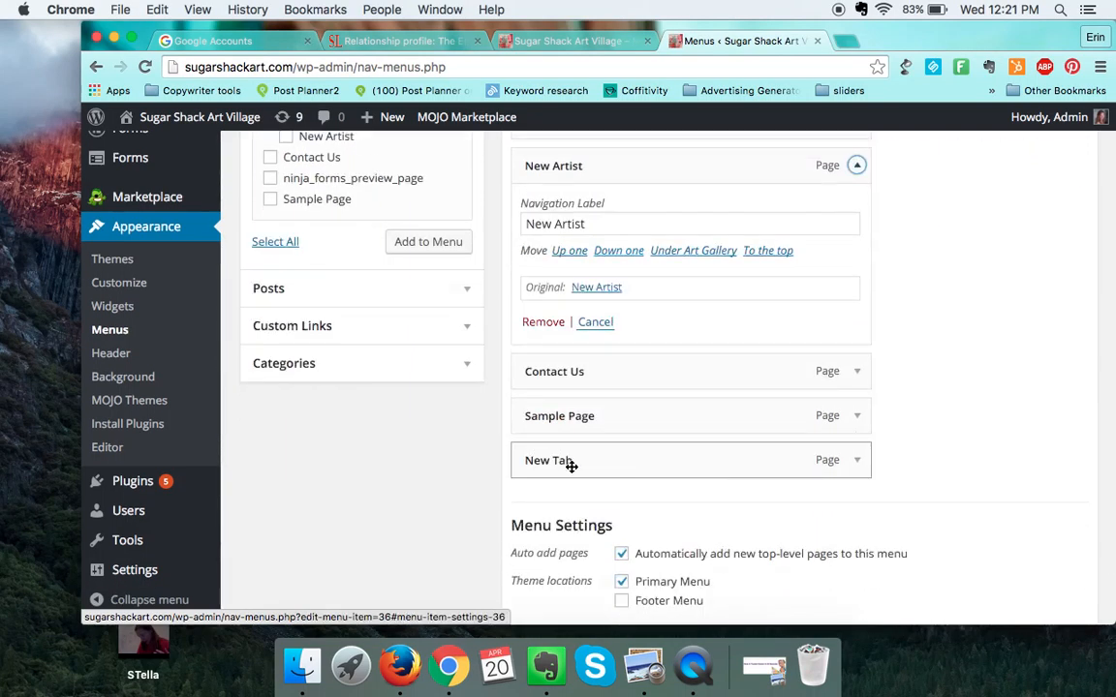
pyautogui.click(857, 463)
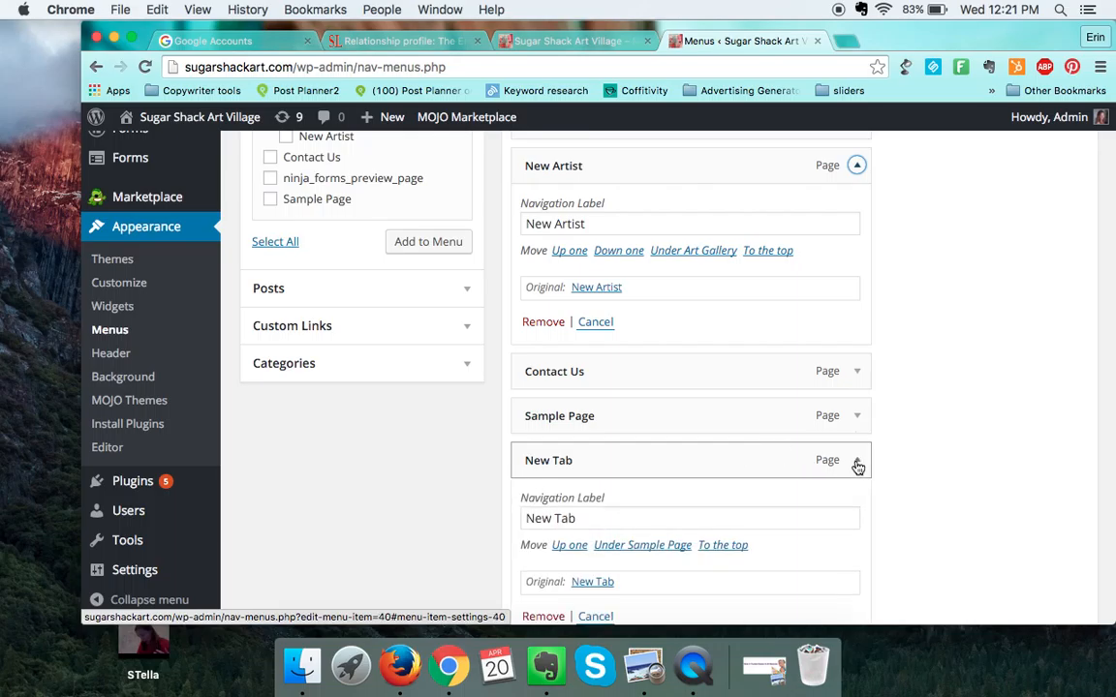
pyautogui.scroll(4, 857, 467)
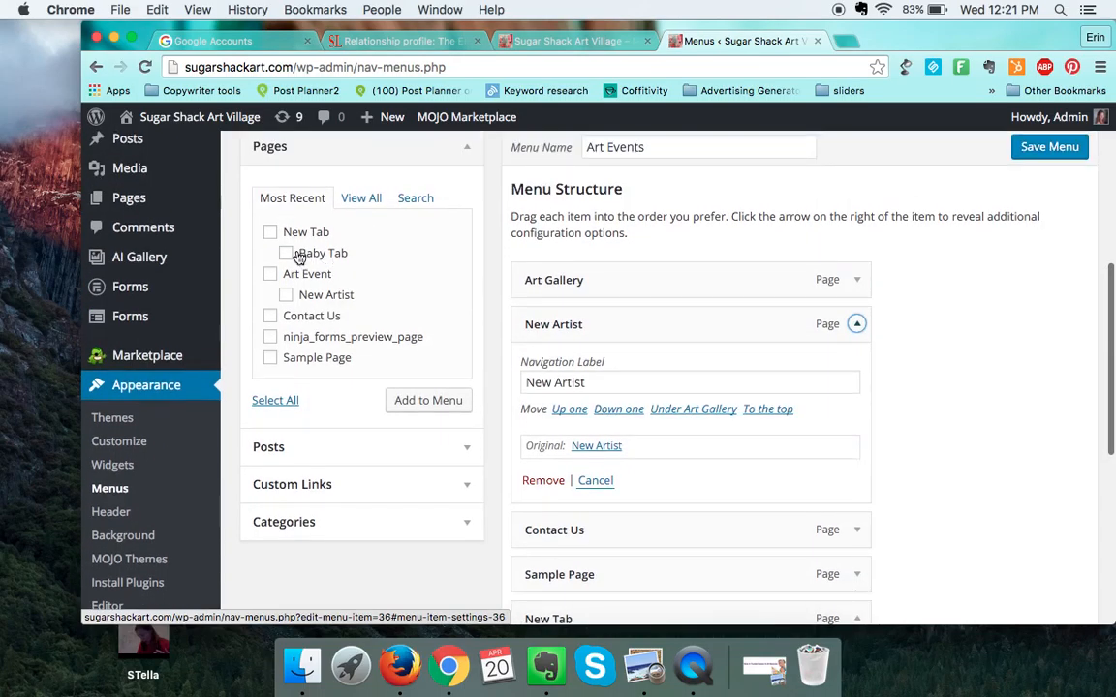
pyautogui.click(290, 255)
pyautogui.click(445, 403)
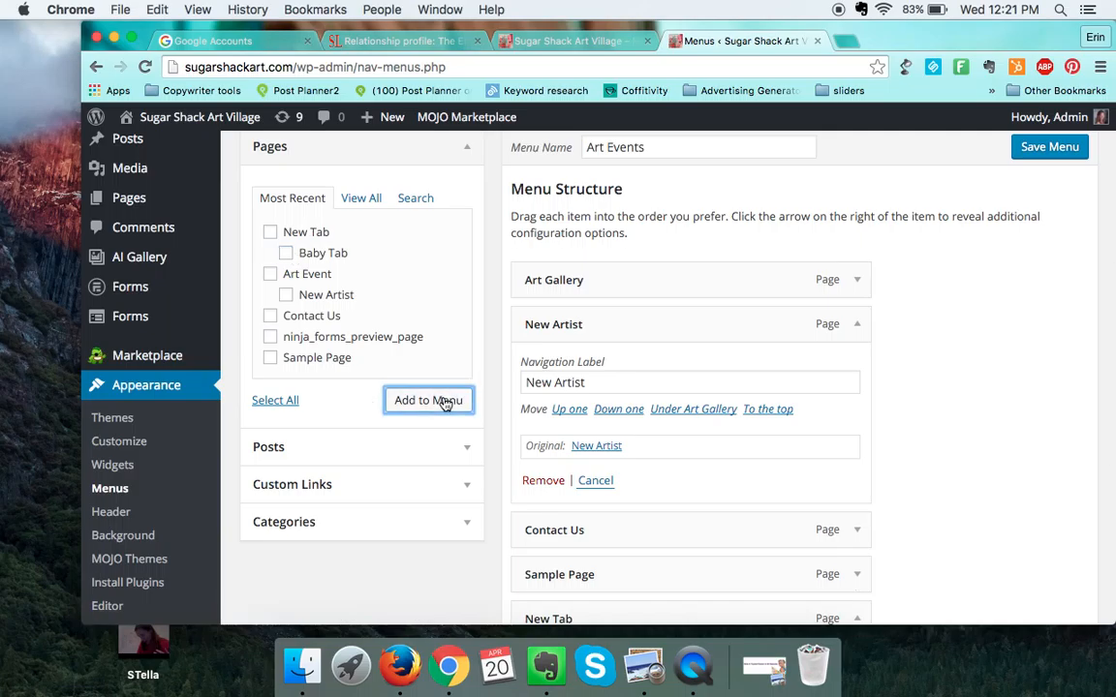
# - Nest the Baby Tab item under New Tab as a sub item and save the menu
pyautogui.scroll(-5, 858, 433)
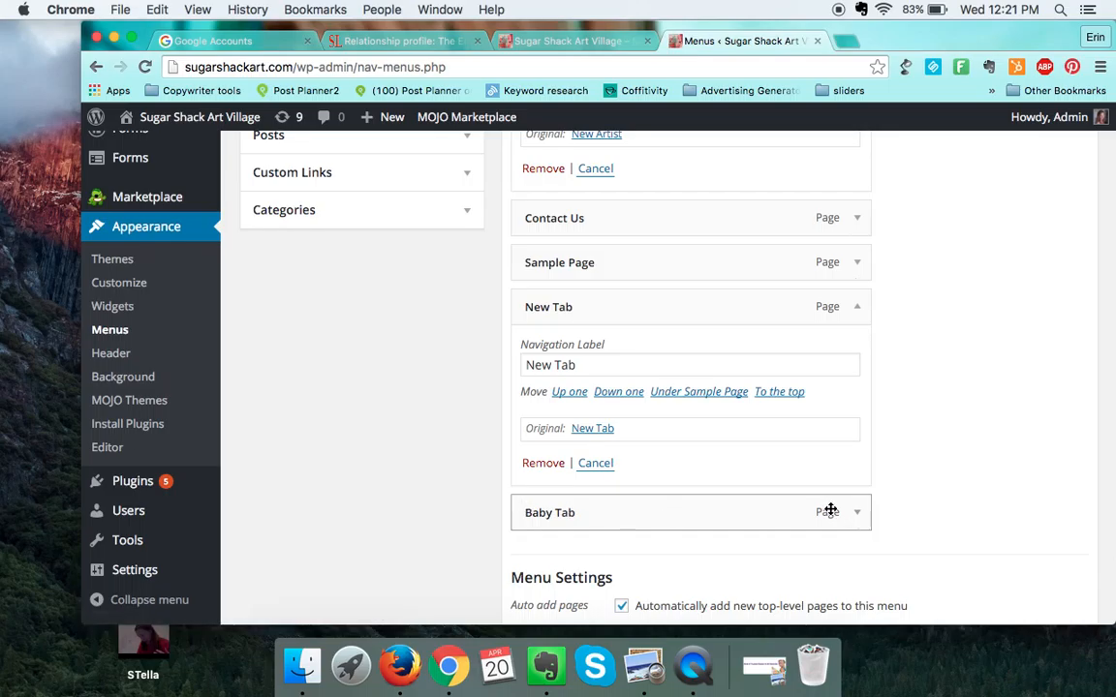
pyautogui.click(856, 308)
pyautogui.moveTo(804, 346)
pyautogui.mouseDown()
pyautogui.moveTo(804, 322)
pyautogui.moveTo(799, 356)
pyautogui.moveTo(812, 341)
pyautogui.mouseUp()
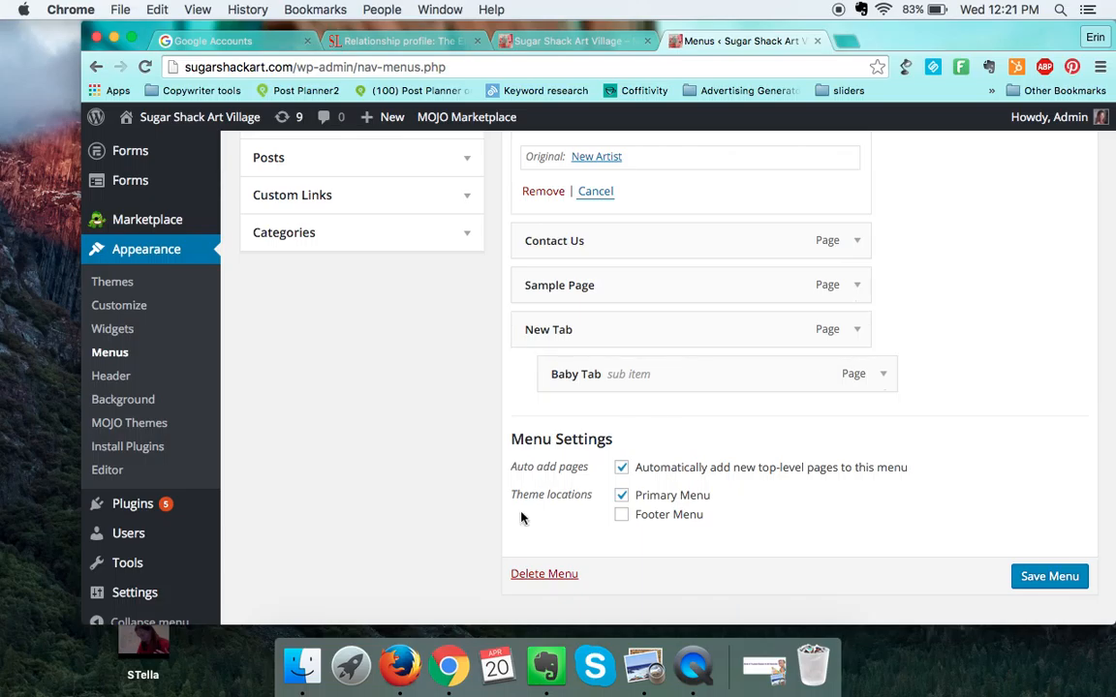
pyautogui.click(1067, 578)
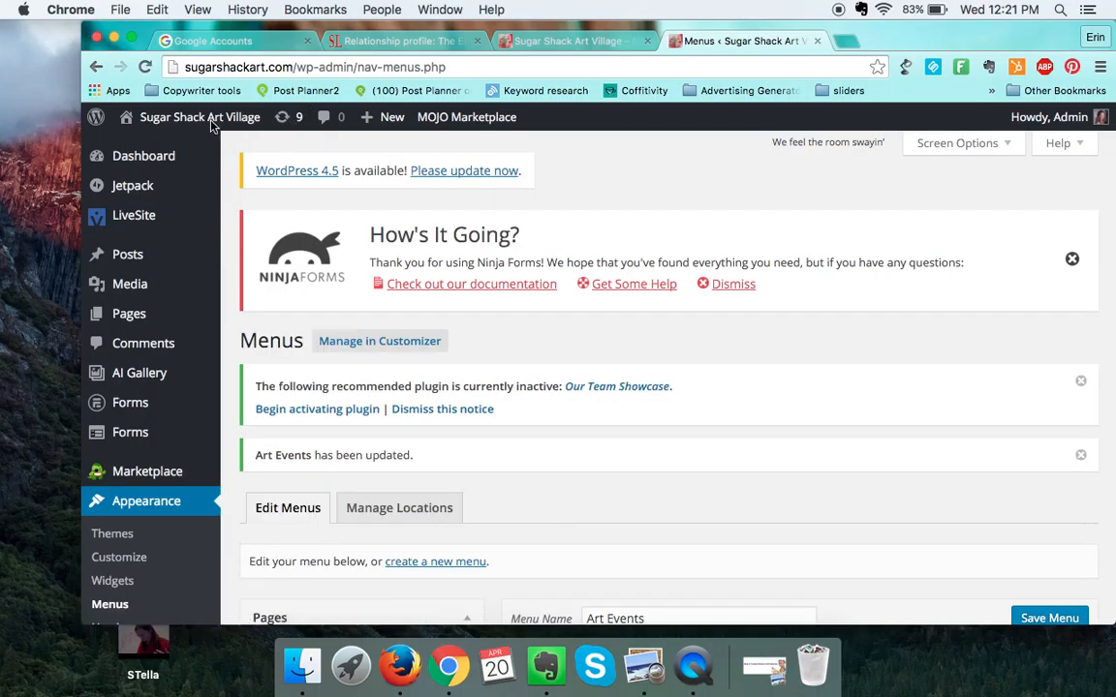
# - Visit the site, check the navigation and the Art Gallery link's page, and return to the menu editor
pyautogui.moveTo(189, 114)
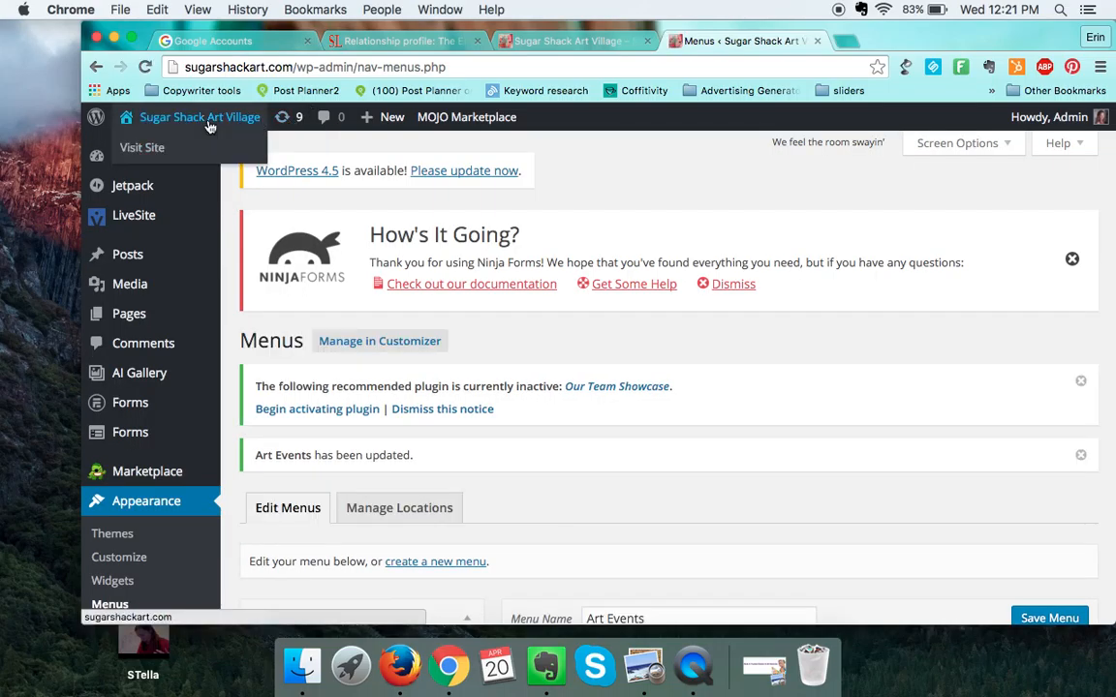
pyautogui.click(132, 155)
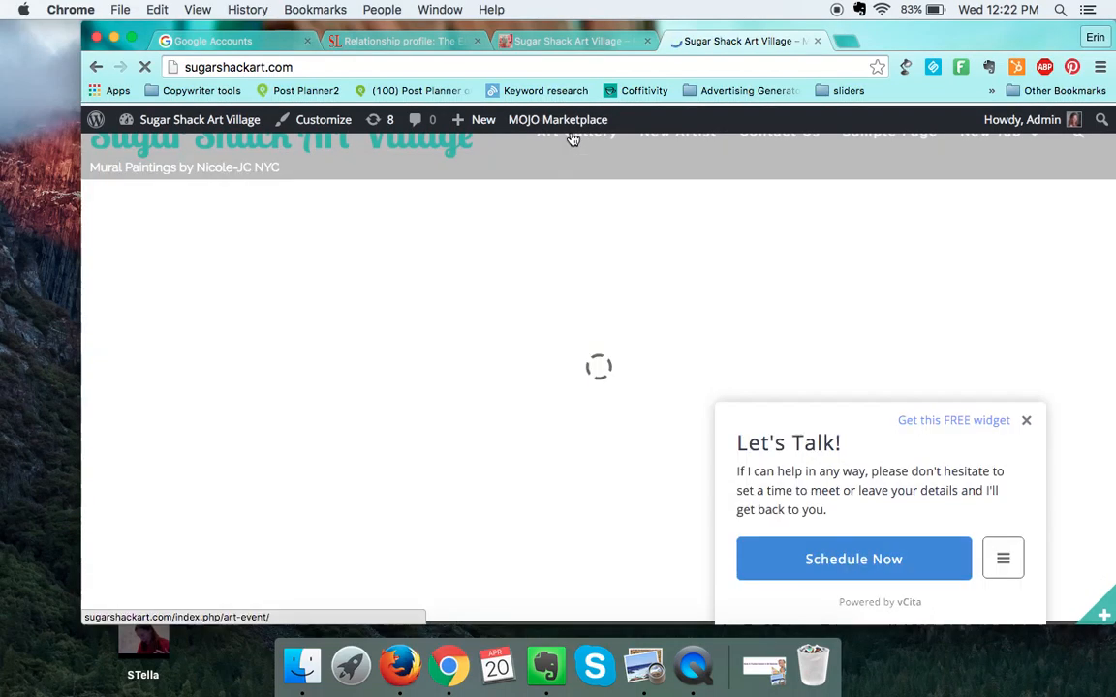
pyautogui.moveTo(570, 136)
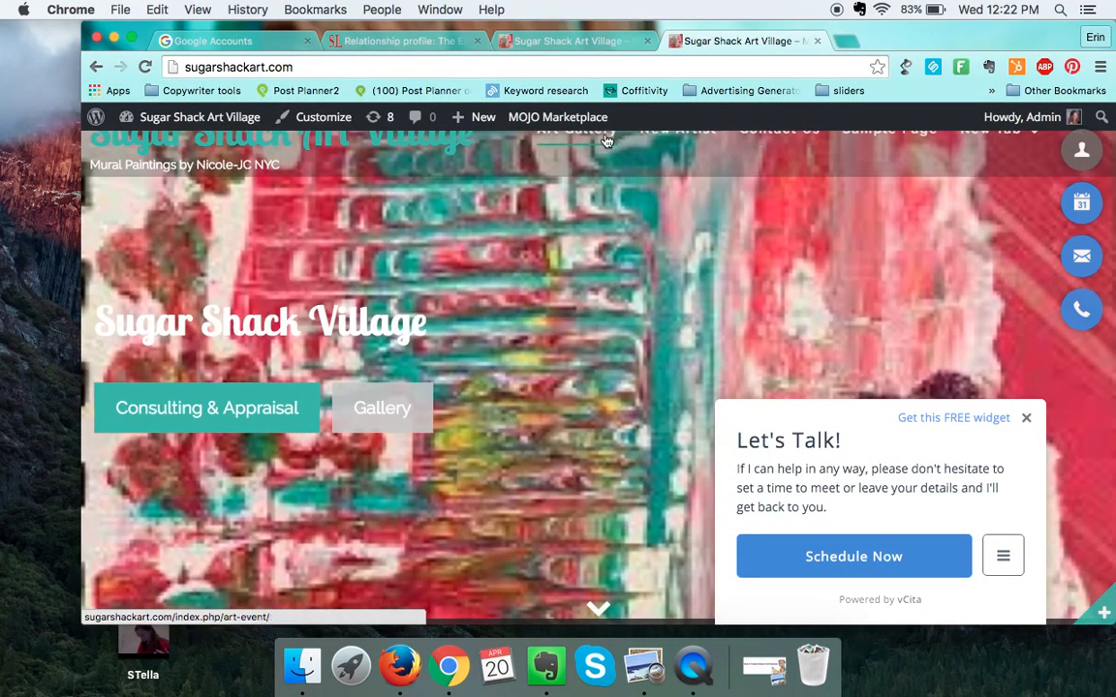
pyautogui.click(598, 141)
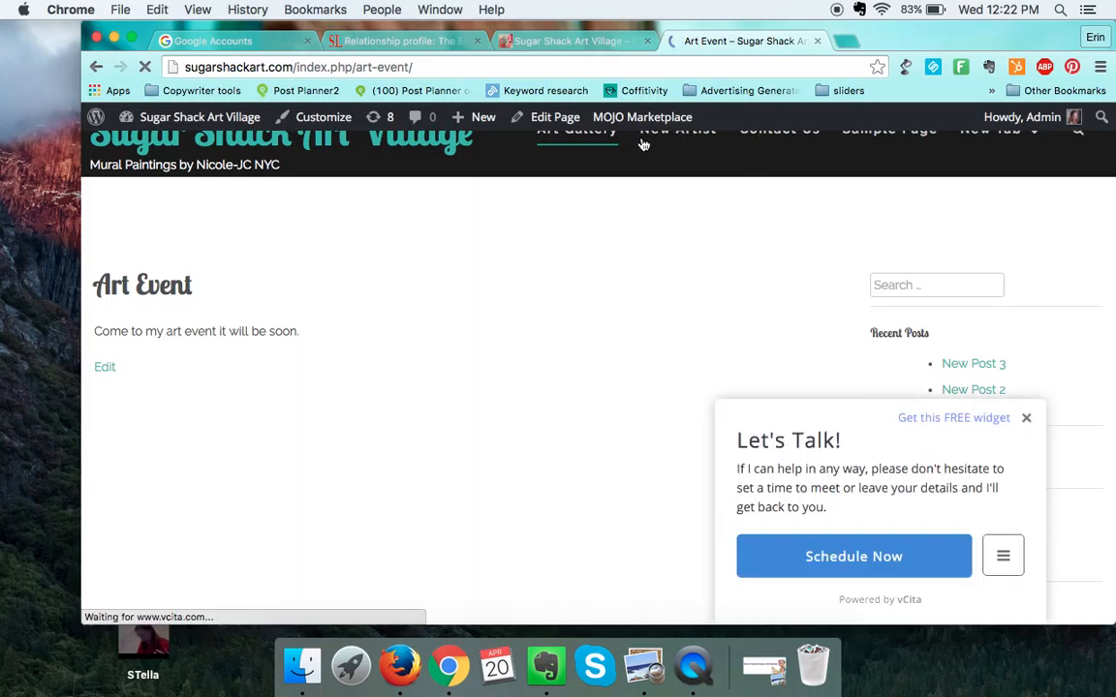
pyautogui.moveTo(990, 144)
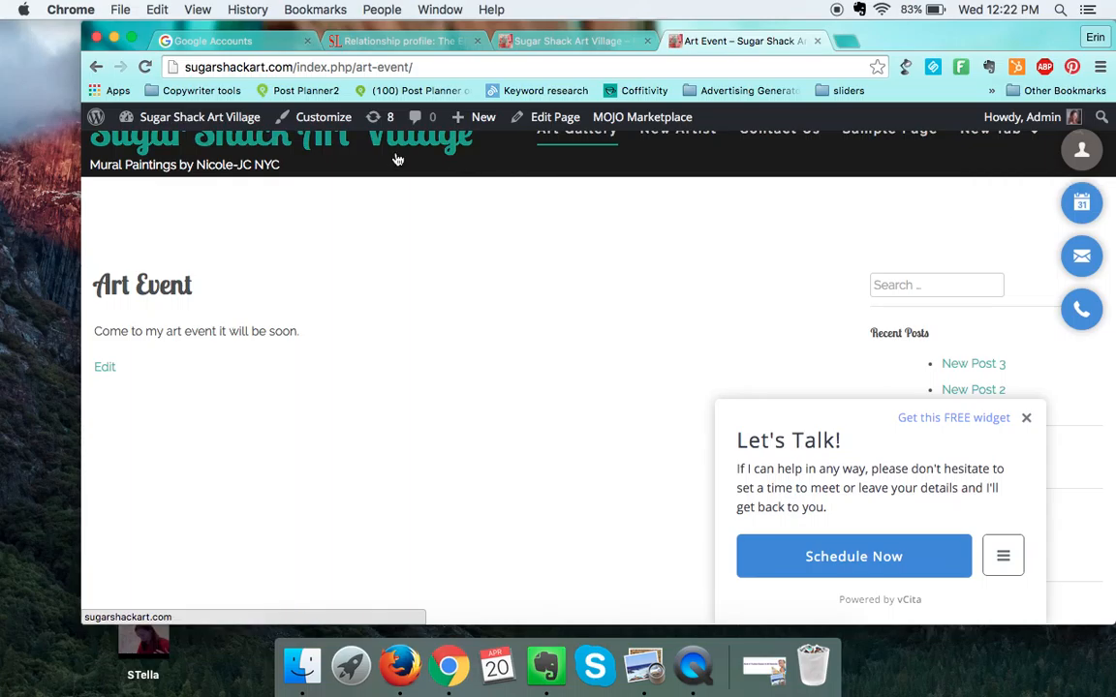
pyautogui.moveTo(147, 114)
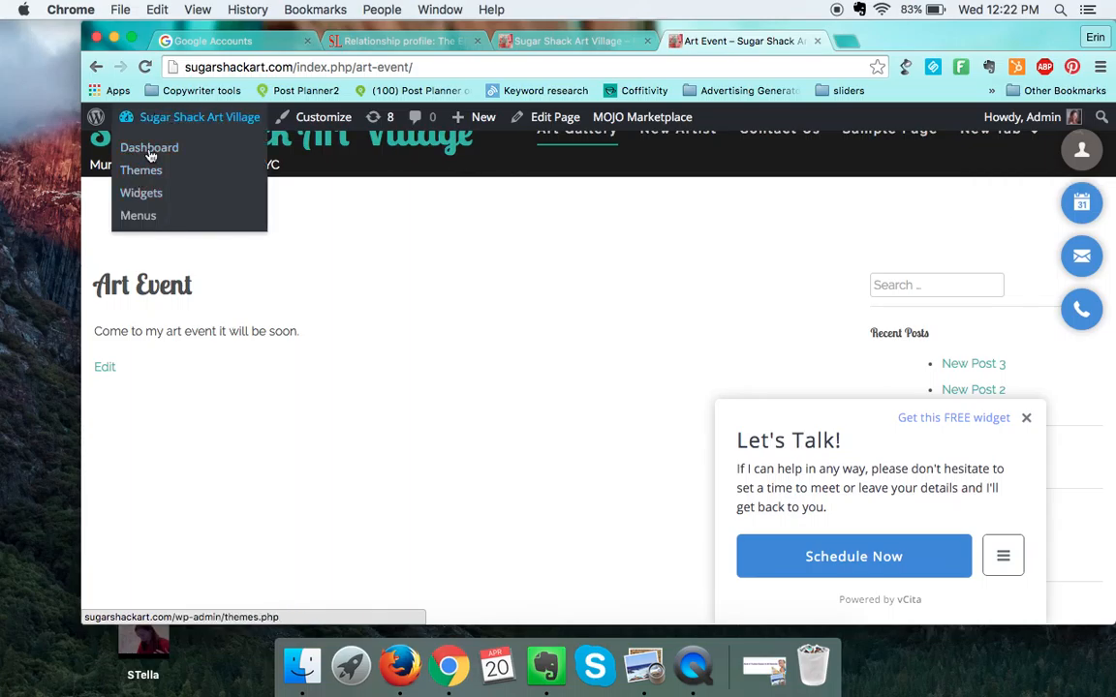
pyautogui.click(138, 216)
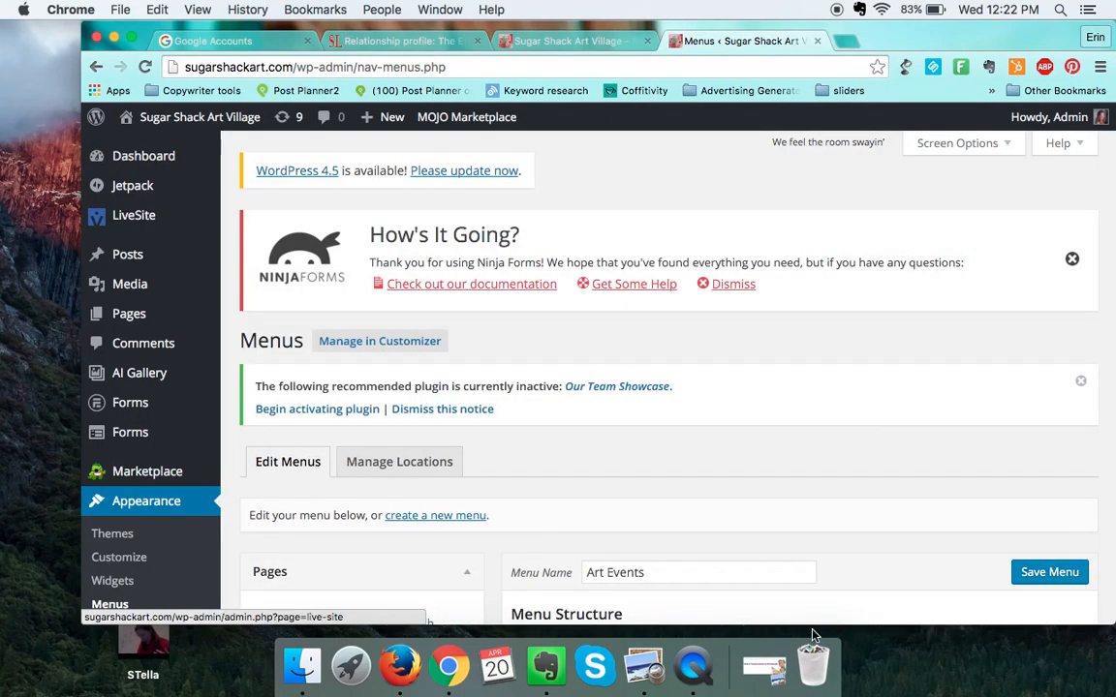
# - Nest the New Artist item under Art Gallery as a sub item and save the Art Events menu
pyautogui.scroll(-3, 778, 418)
pyautogui.scroll(-5, 777, 417)
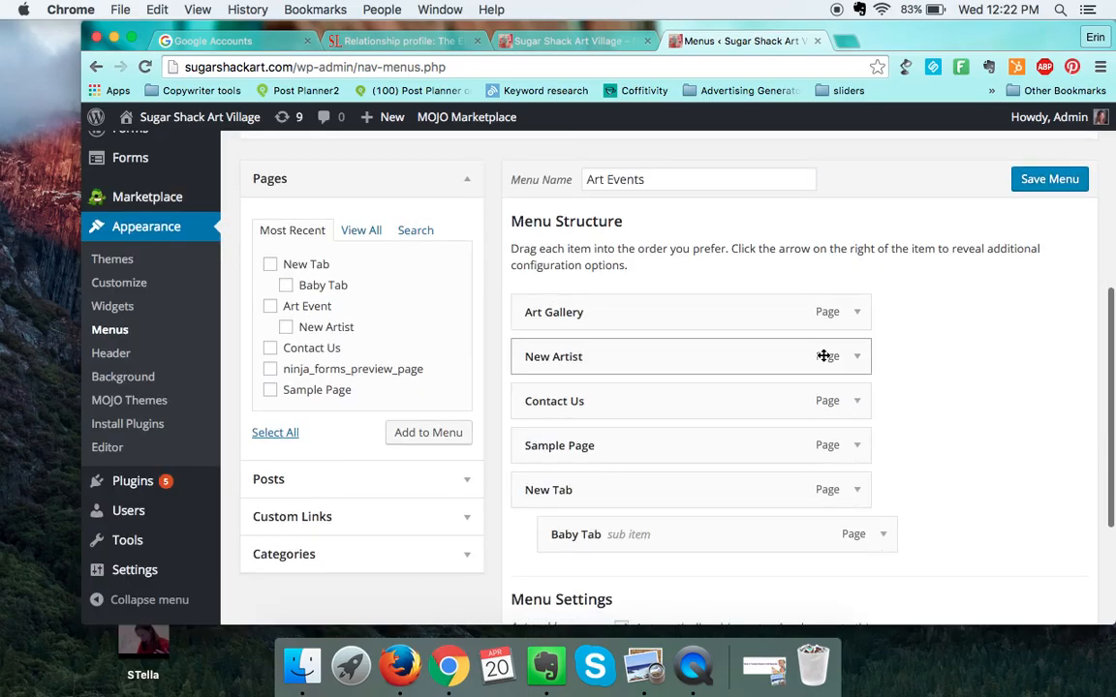
pyautogui.click(860, 362)
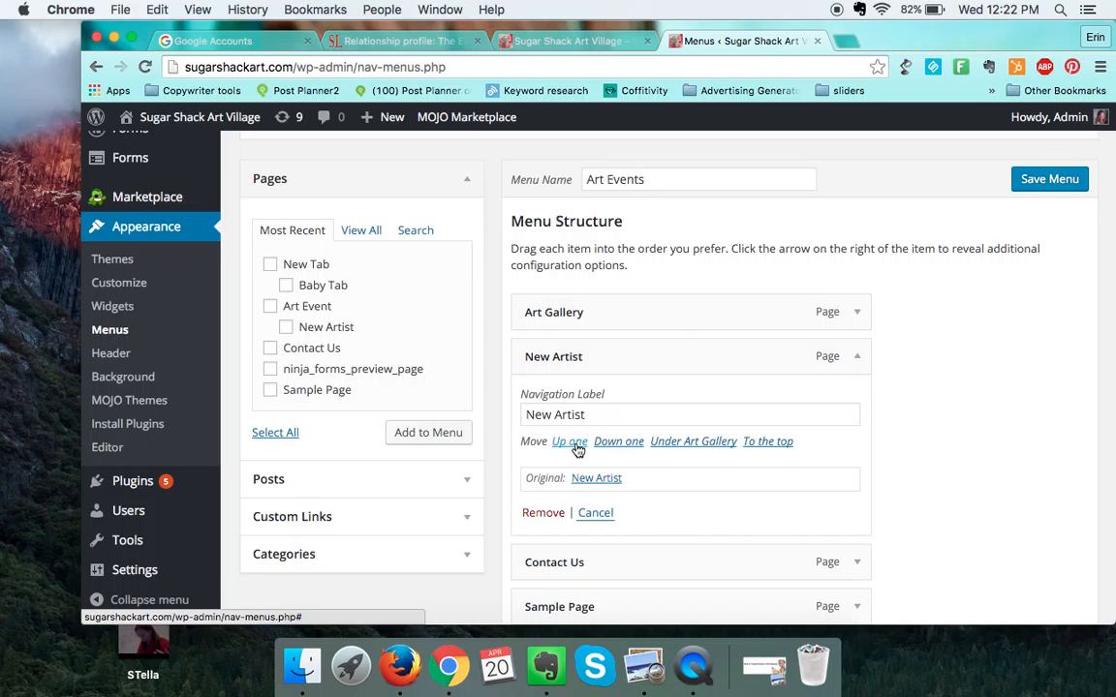
pyautogui.click(682, 444)
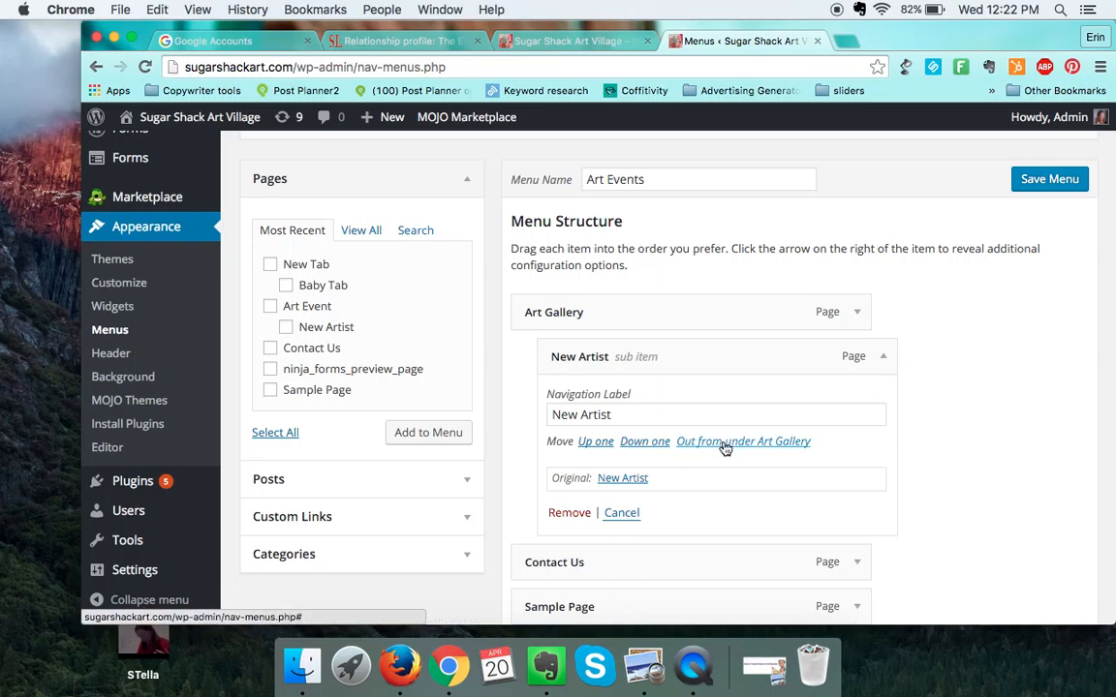
pyautogui.scroll(-3, 953, 464)
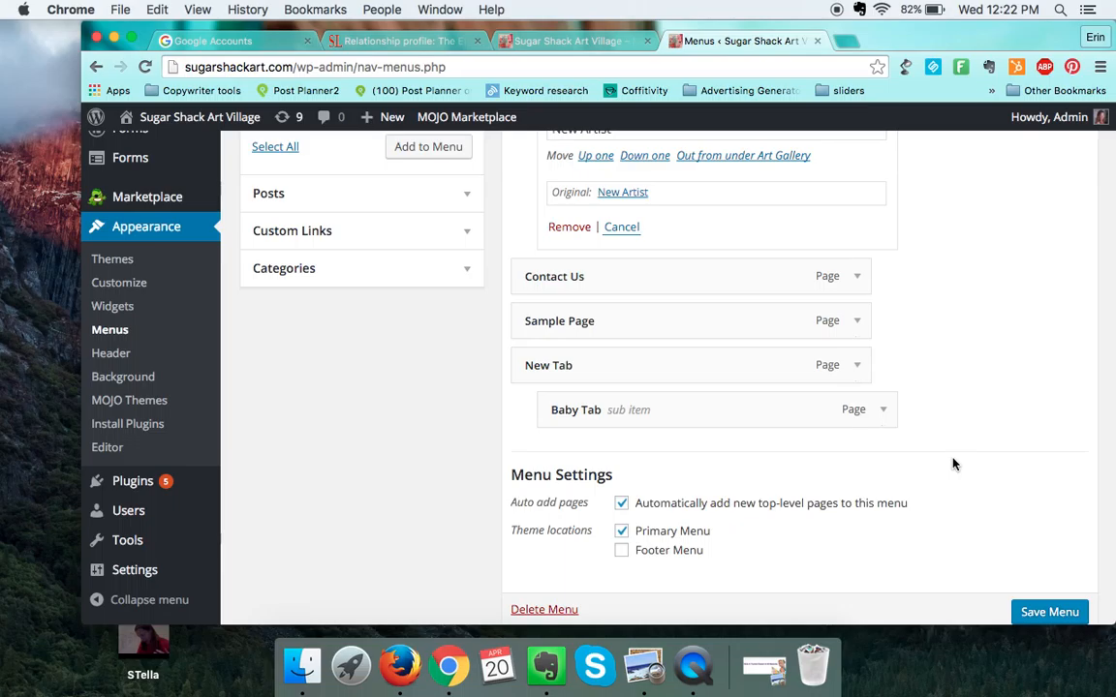
pyautogui.scroll(-3, 953, 464)
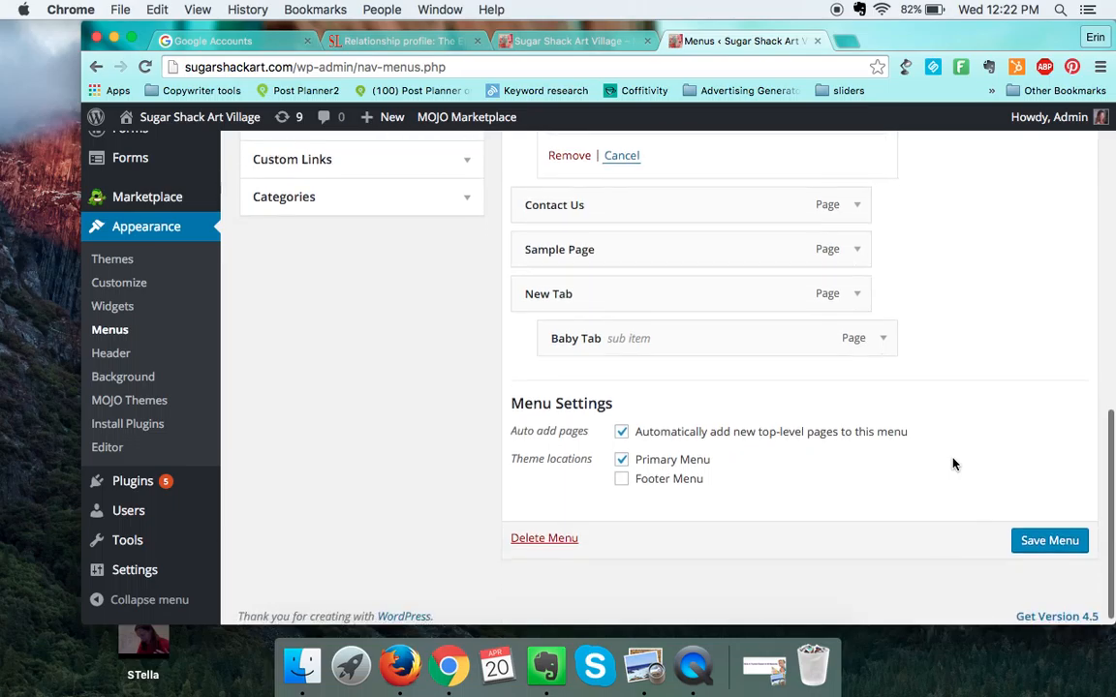
pyautogui.click(1052, 548)
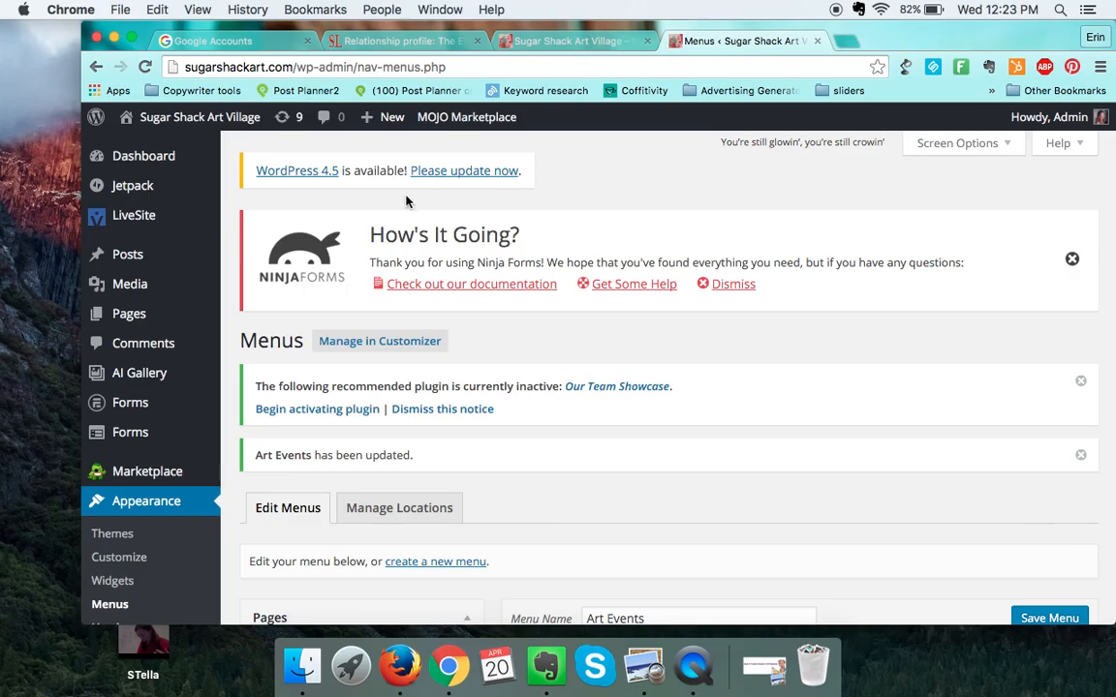
# - Visit the site and check the Art Gallery and New Tab entries in its navigation
pyautogui.moveTo(181, 118)
pyautogui.click(152, 148)
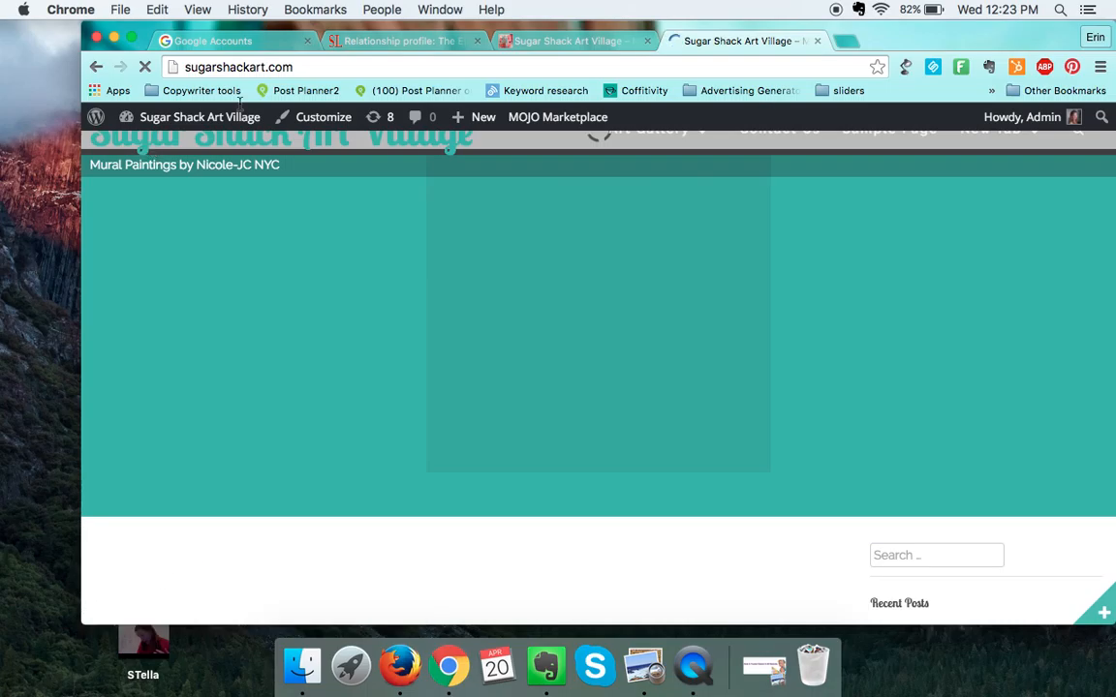
pyautogui.moveTo(668, 135)
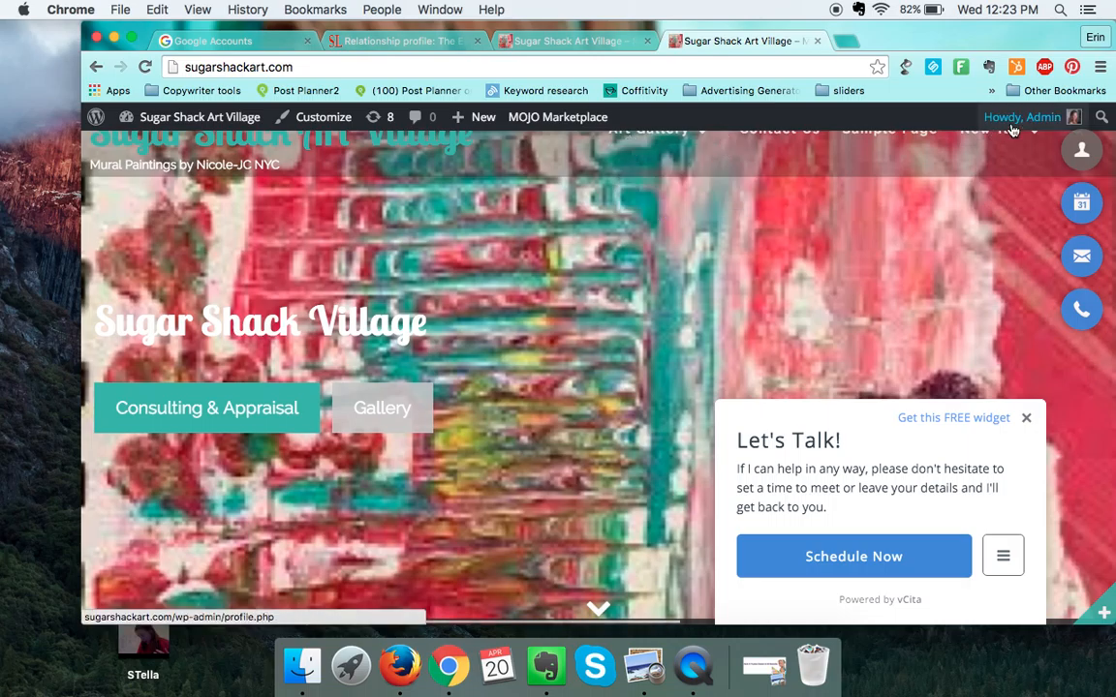
pyautogui.moveTo(978, 139)
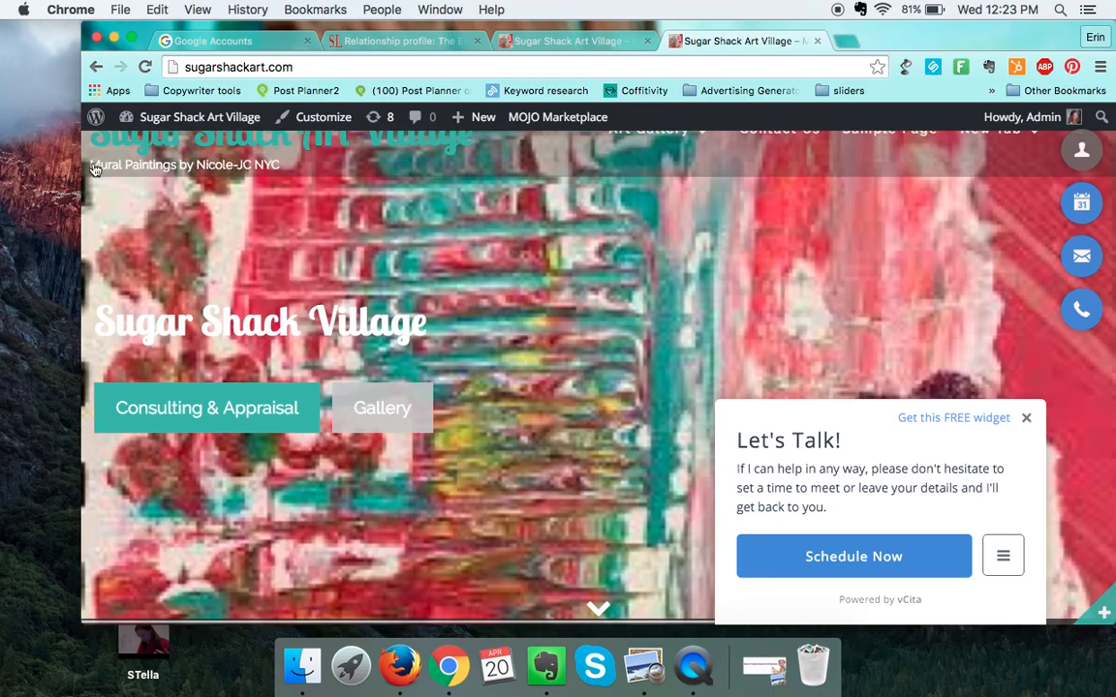
pyautogui.moveTo(159, 125)
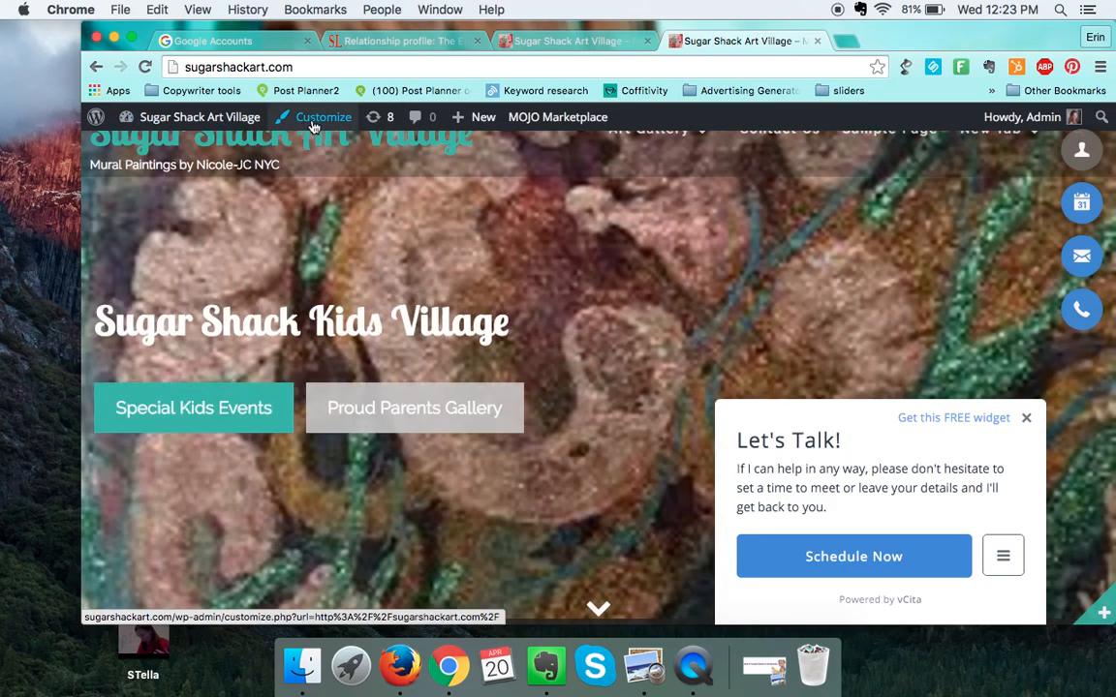
# - Open the site in the theme customizer and review its logo display option and logo image
pyautogui.click(318, 128)
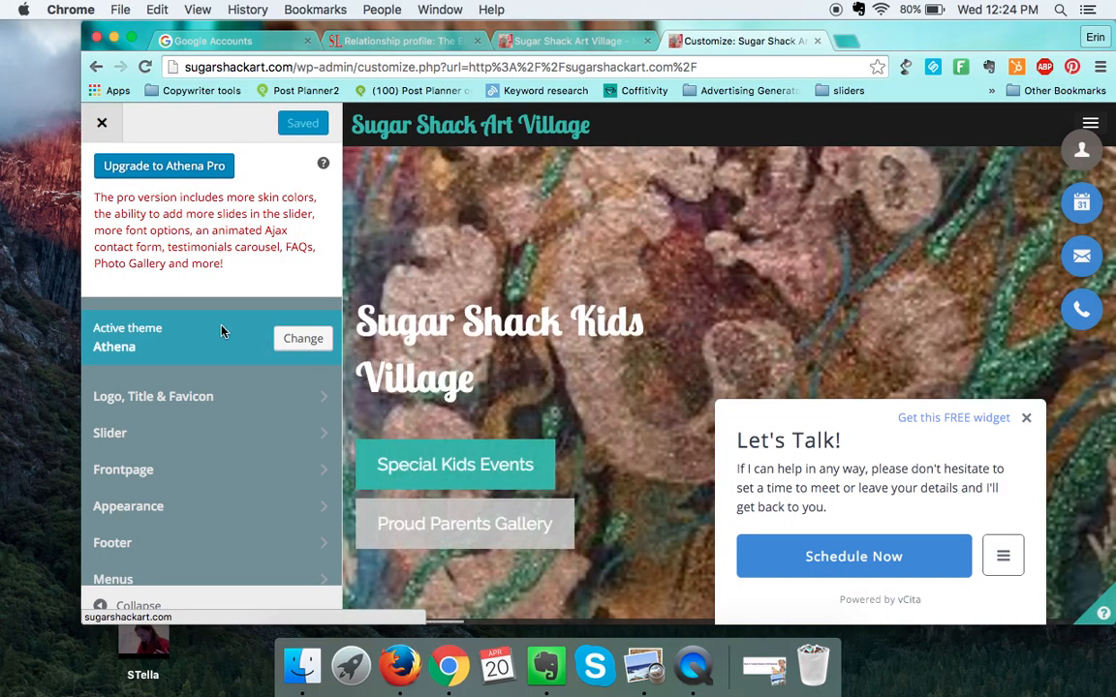
pyautogui.scroll(-2, 221, 332)
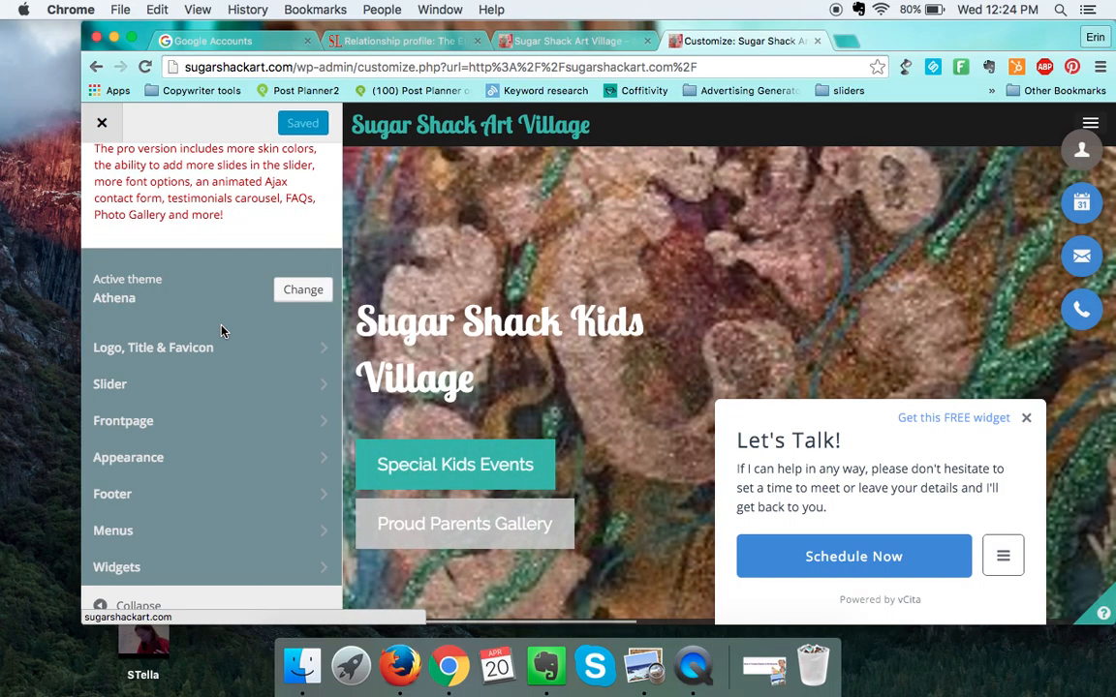
pyautogui.click(318, 352)
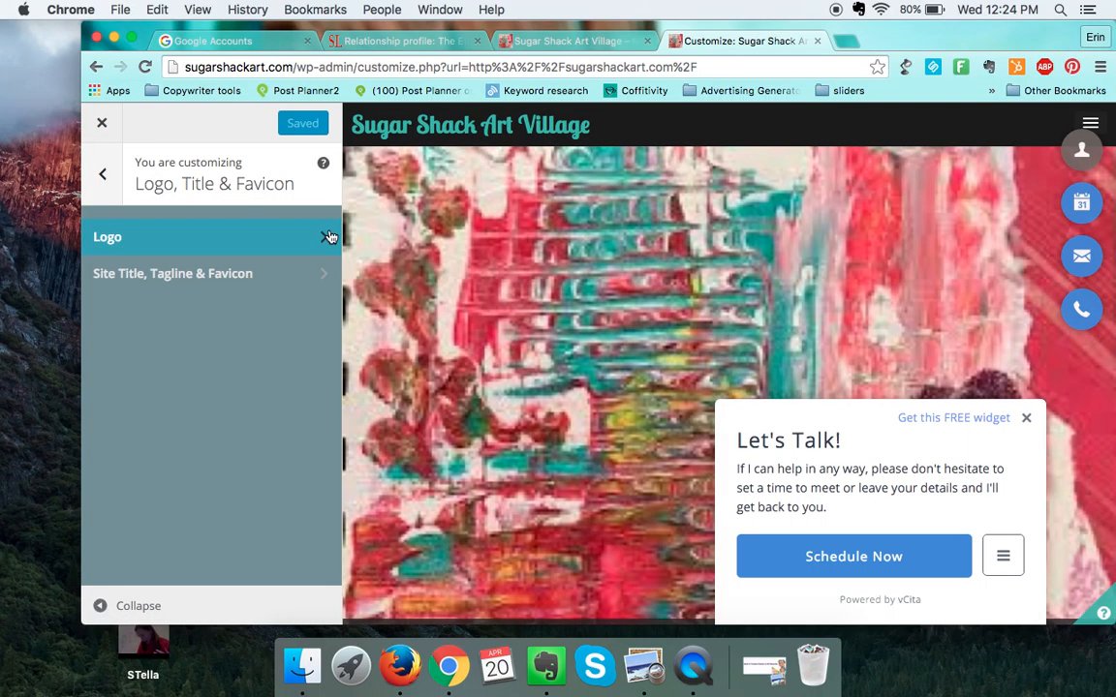
pyautogui.click(323, 238)
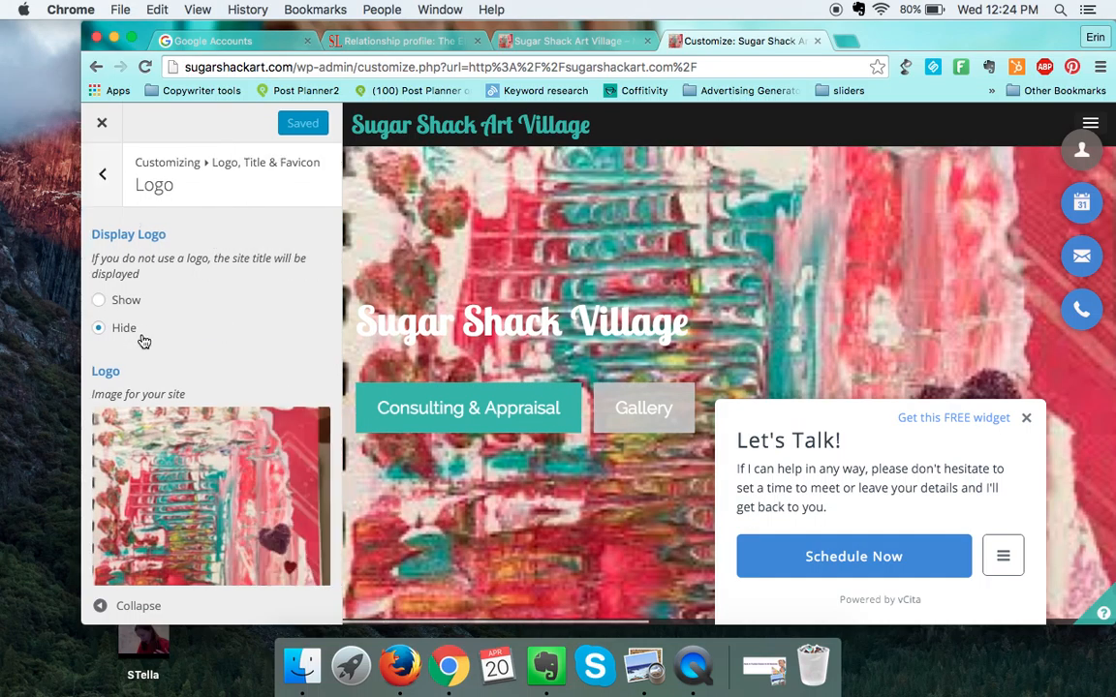
pyautogui.scroll(-5, 143, 341)
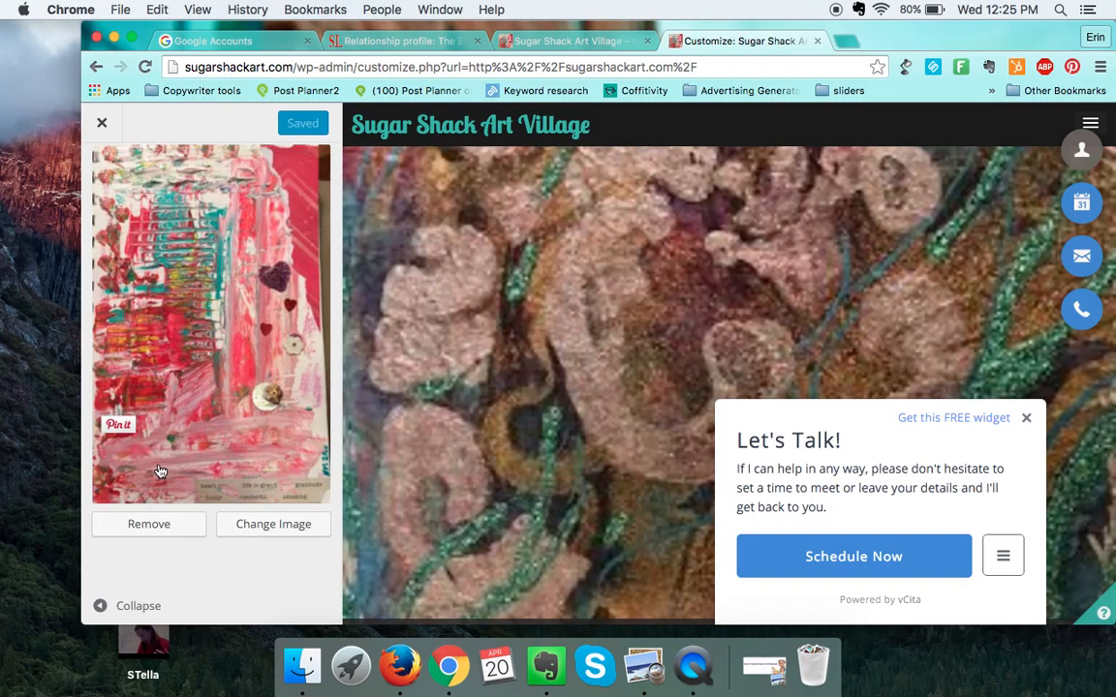
pyautogui.scroll(3, 161, 471)
pyautogui.scroll(3, 161, 472)
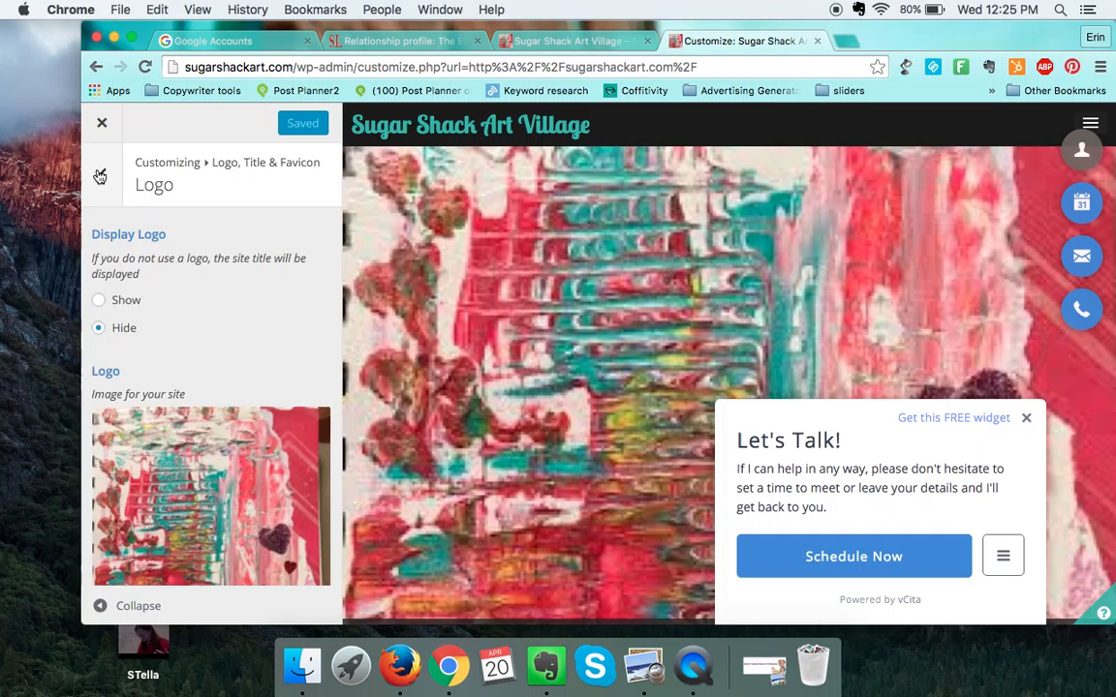
pyautogui.click(104, 175)
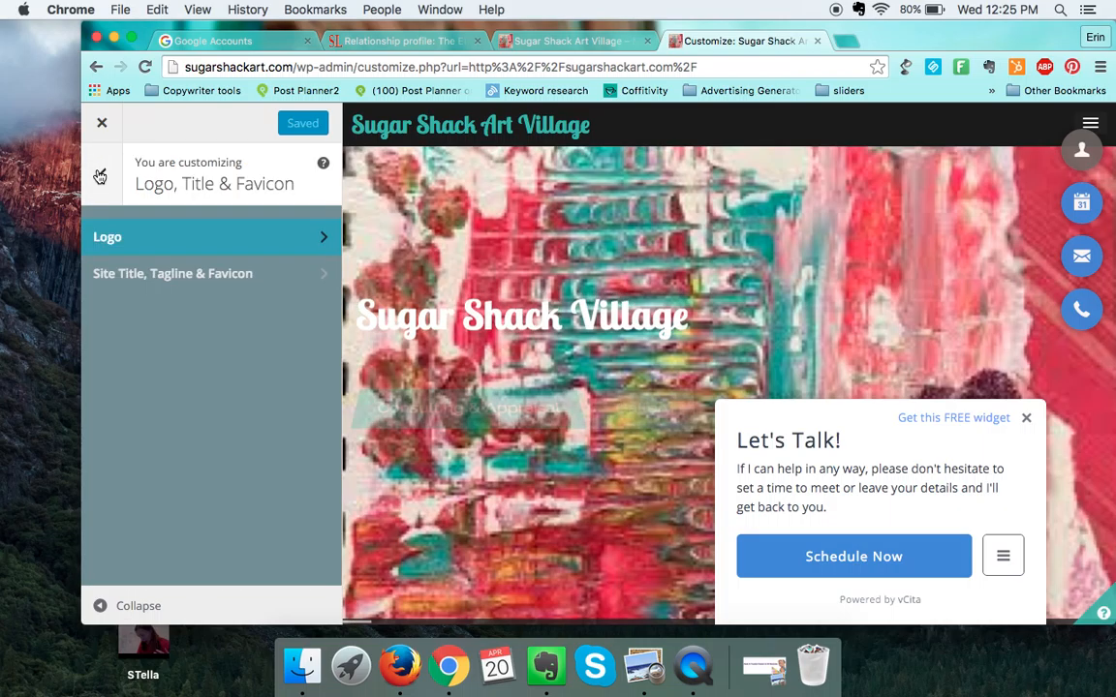
# - Clear the site's tagline, publish the change and return to the customizer's main list
pyautogui.click(122, 276)
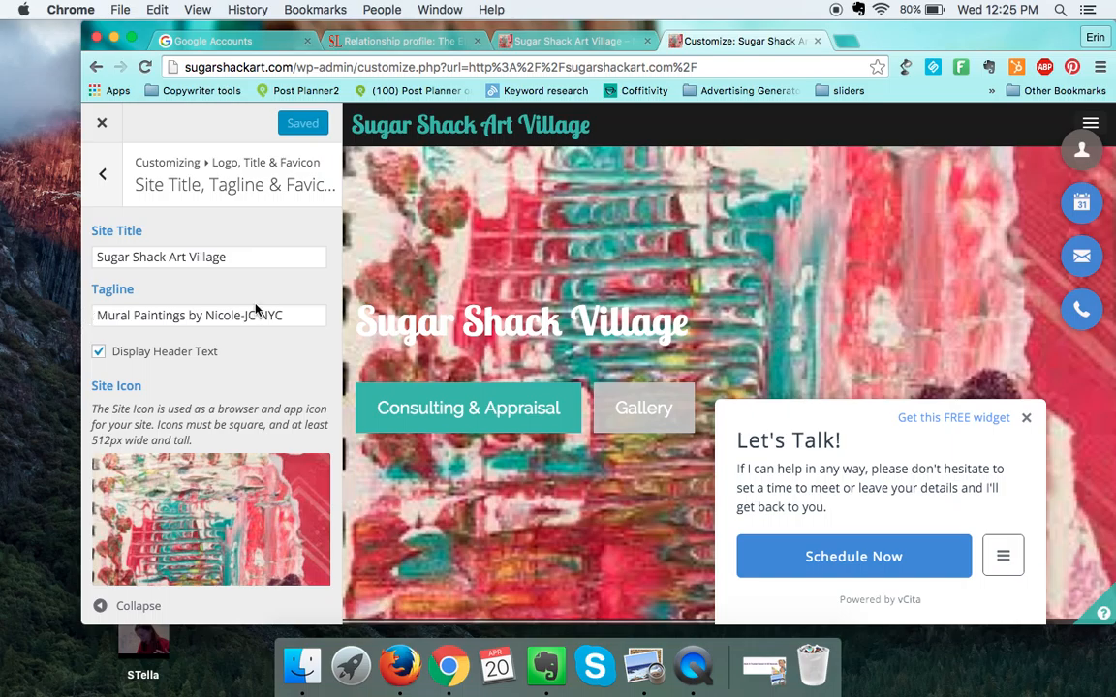
pyautogui.moveTo(288, 310); pyautogui.dragTo(101, 310)
pyautogui.press('BackSpace')
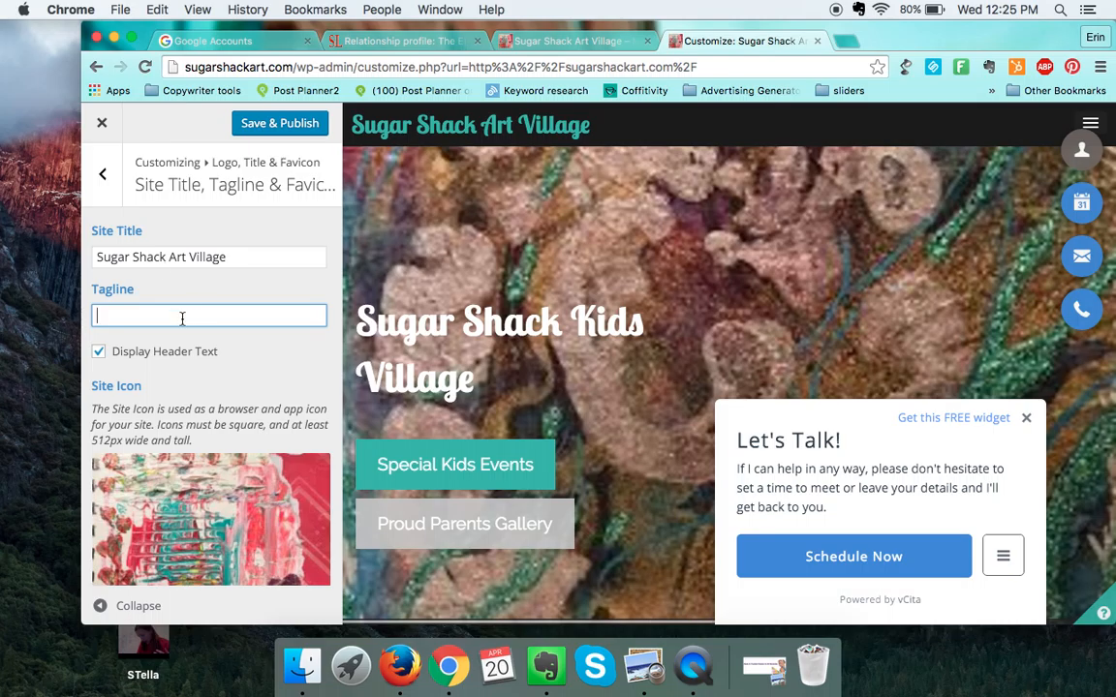
pyautogui.scroll(-3, 182, 320)
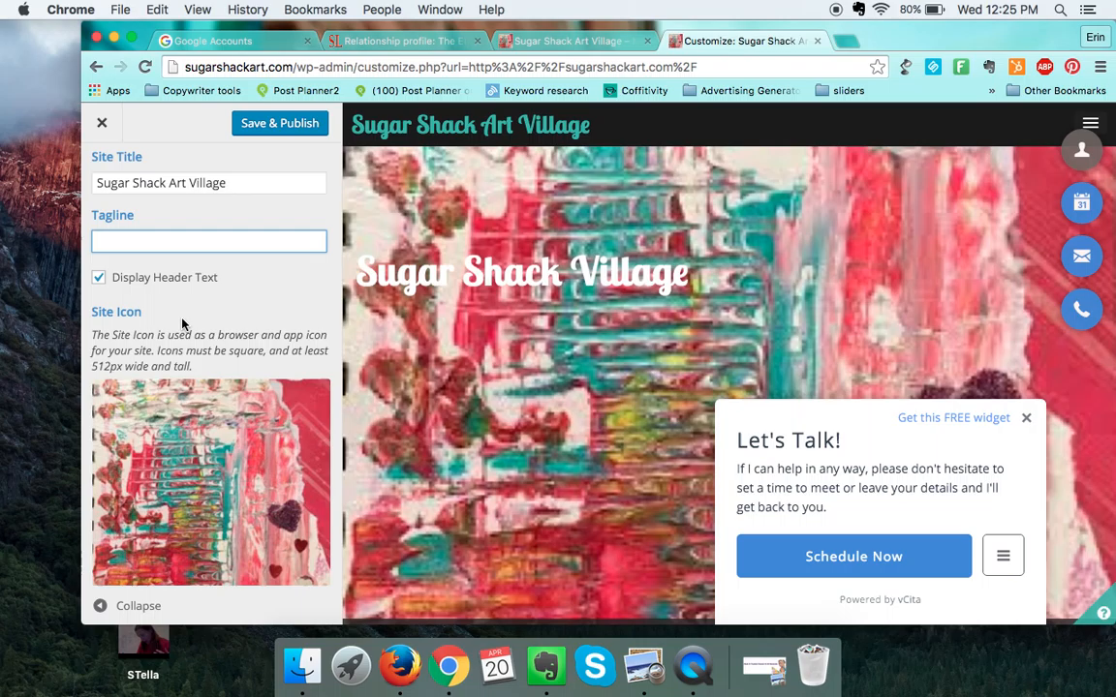
pyautogui.scroll(-3, 183, 323)
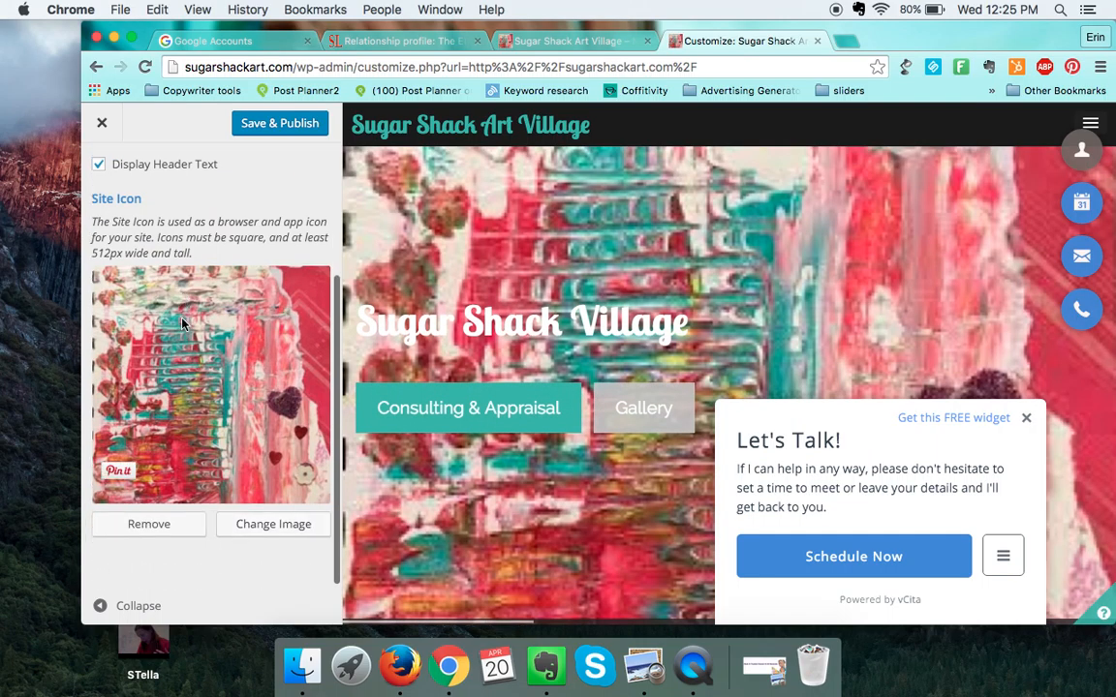
pyautogui.scroll(4, 182, 322)
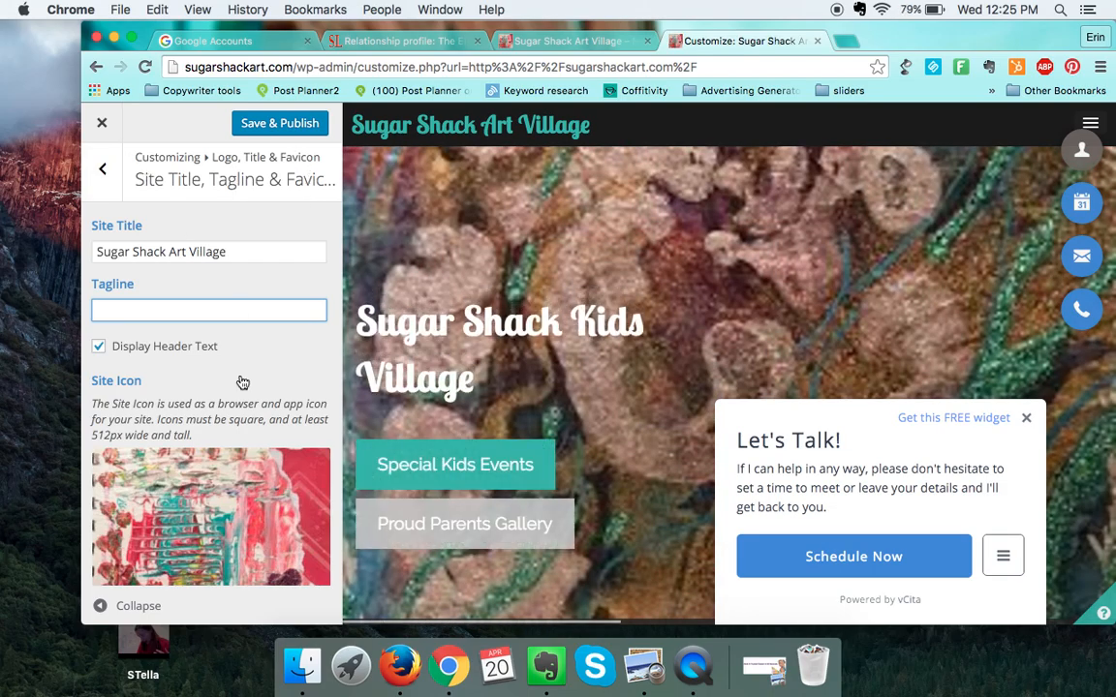
pyautogui.click(302, 131)
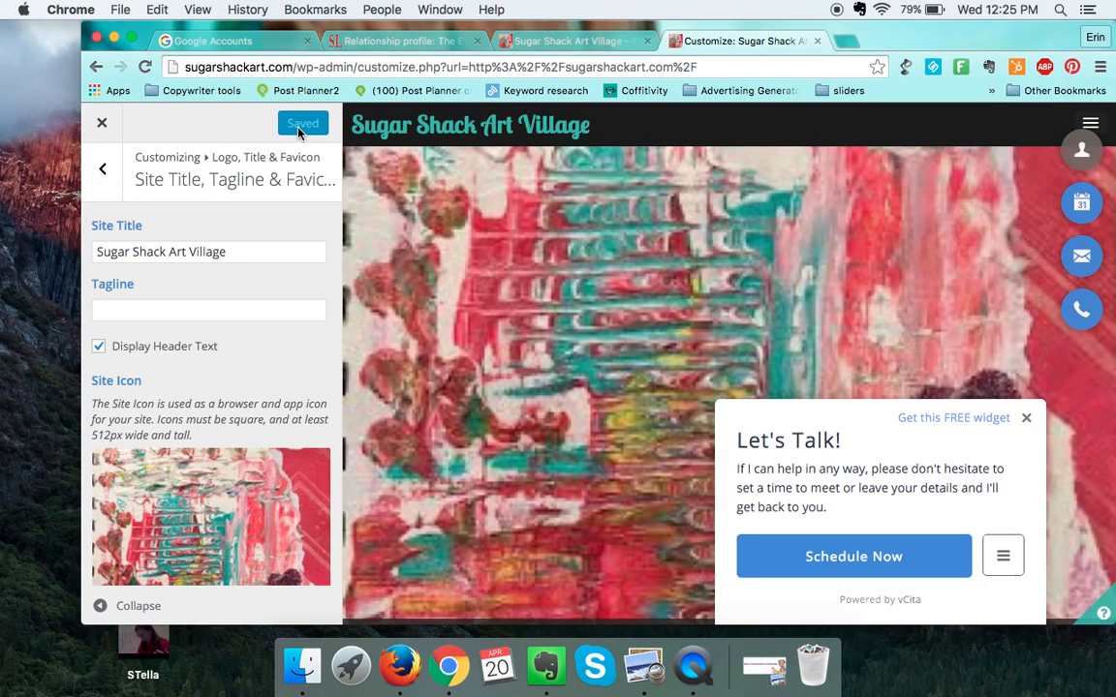
pyautogui.click(105, 173)
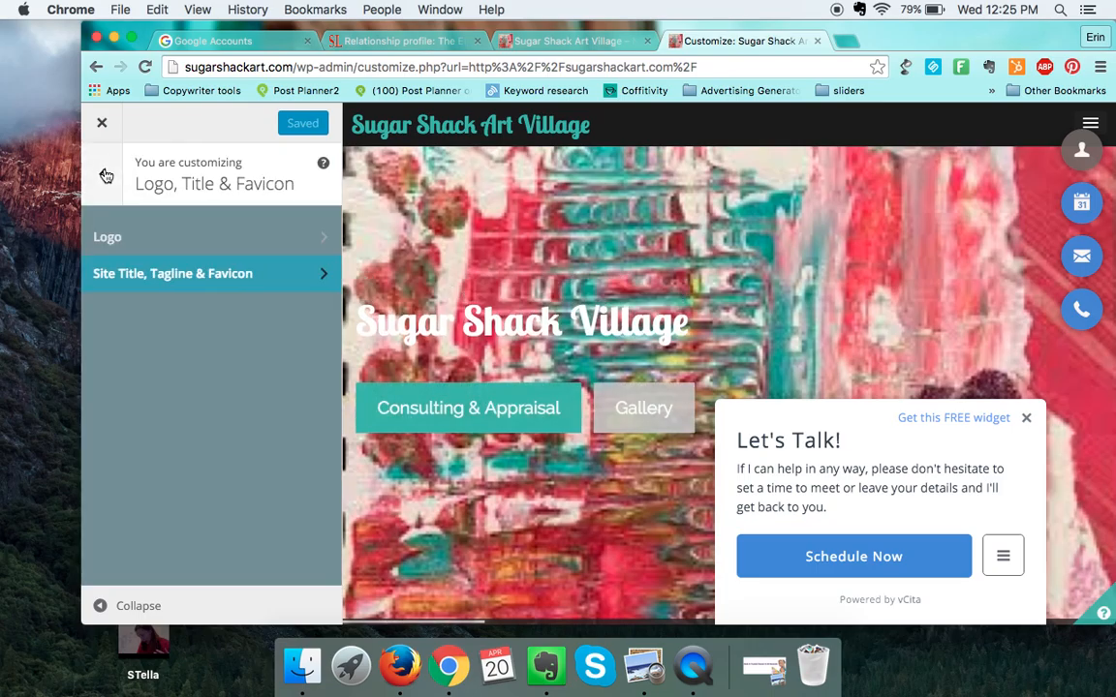
pyautogui.click(106, 175)
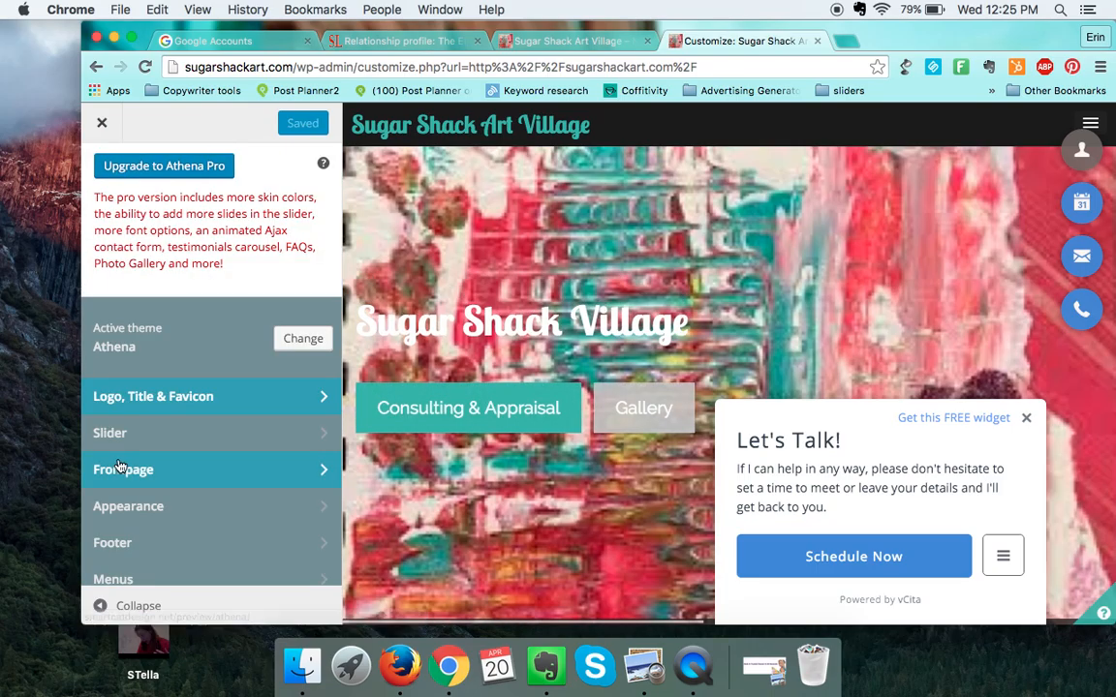
# - Review Slide #1's background image, header text, button texts and button URLs, and return to the list of slides
pyautogui.click(319, 440)
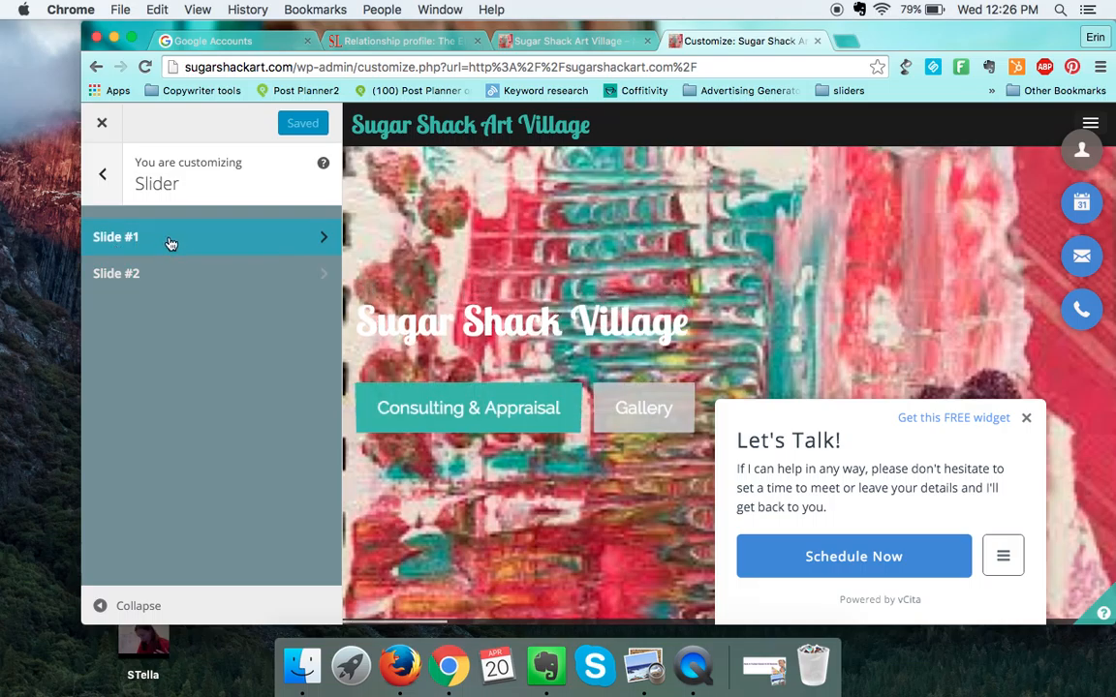
pyautogui.click(170, 238)
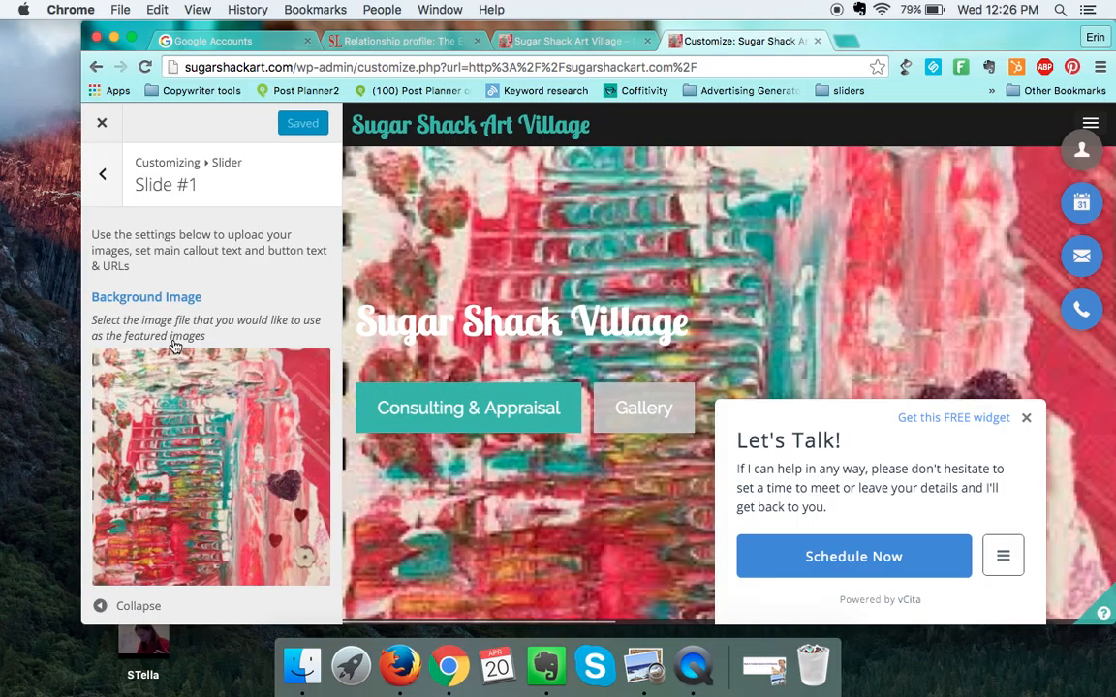
pyautogui.scroll(-5, 199, 363)
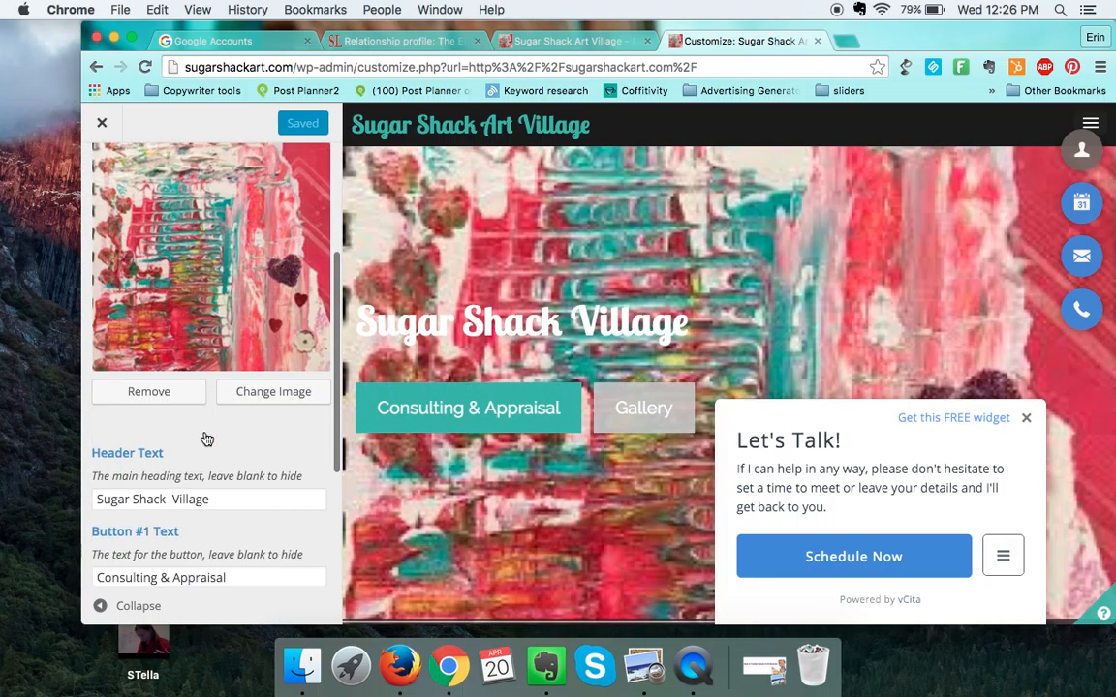
pyautogui.scroll(-3, 204, 434)
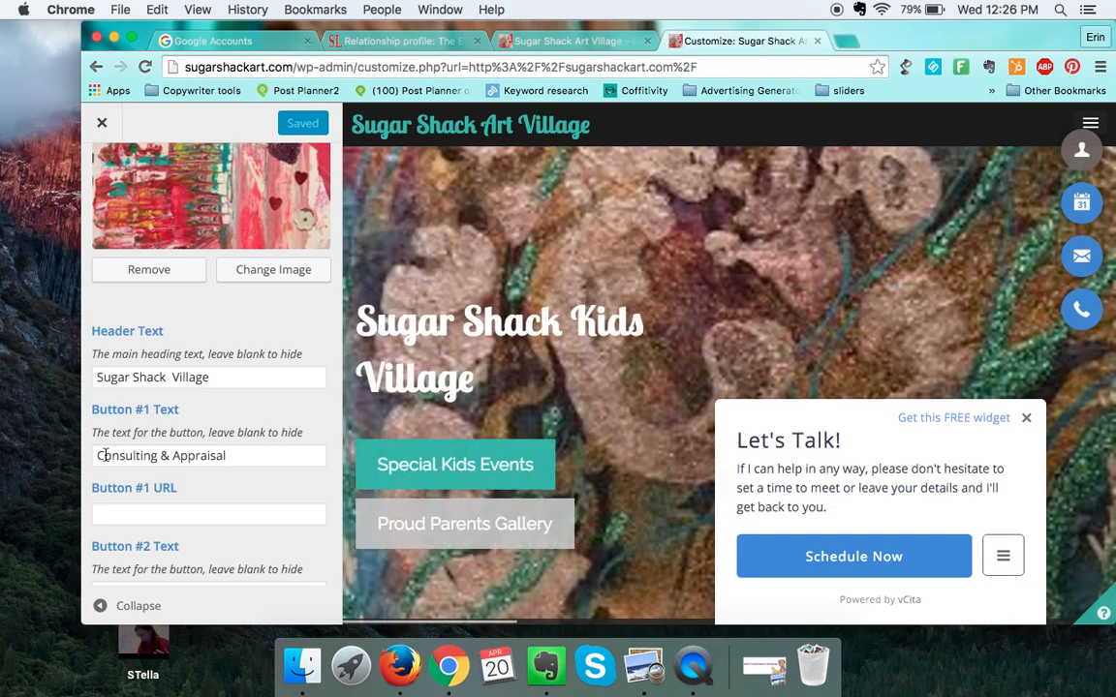
pyautogui.scroll(-5, 225, 458)
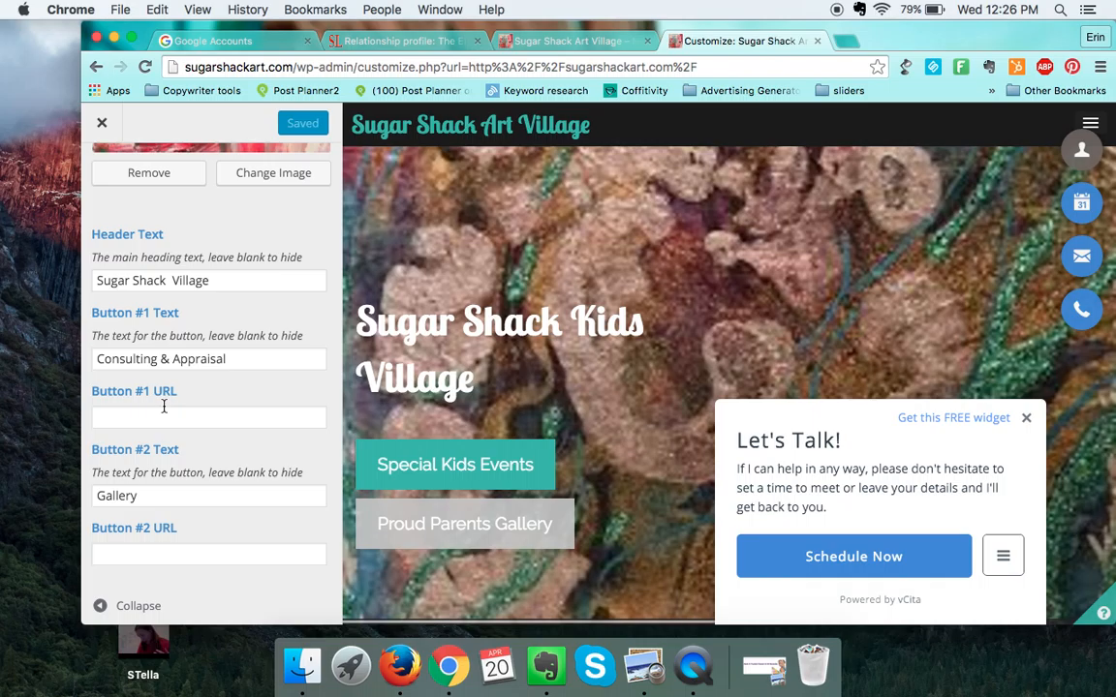
pyautogui.scroll(-1, 165, 408)
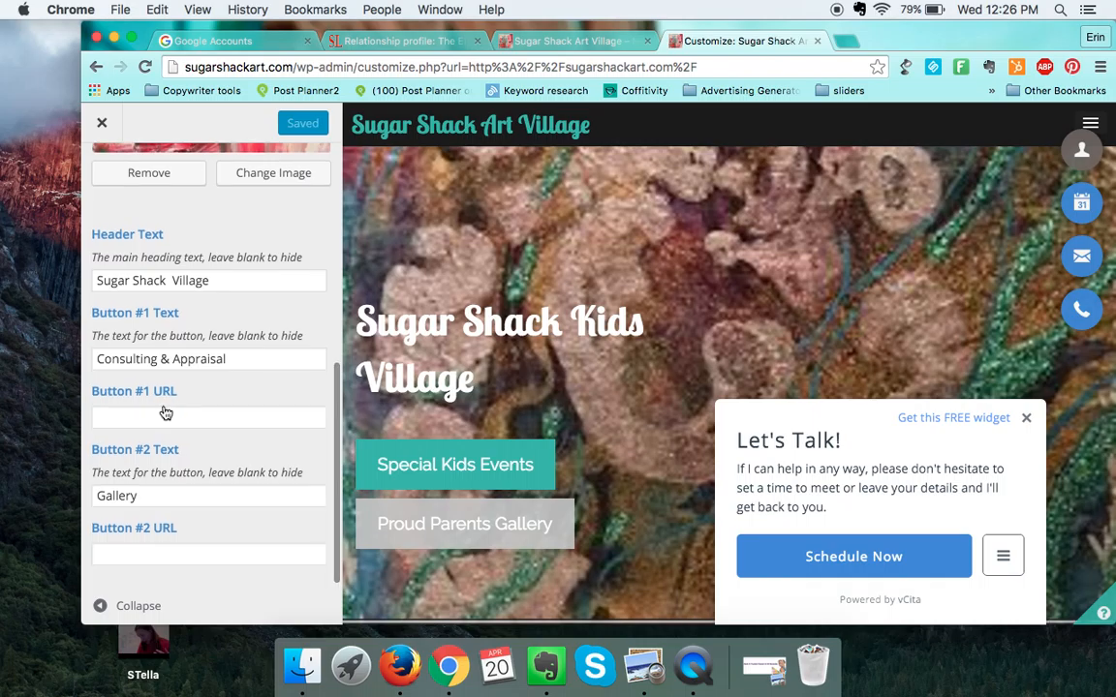
pyautogui.scroll(1, 164, 413)
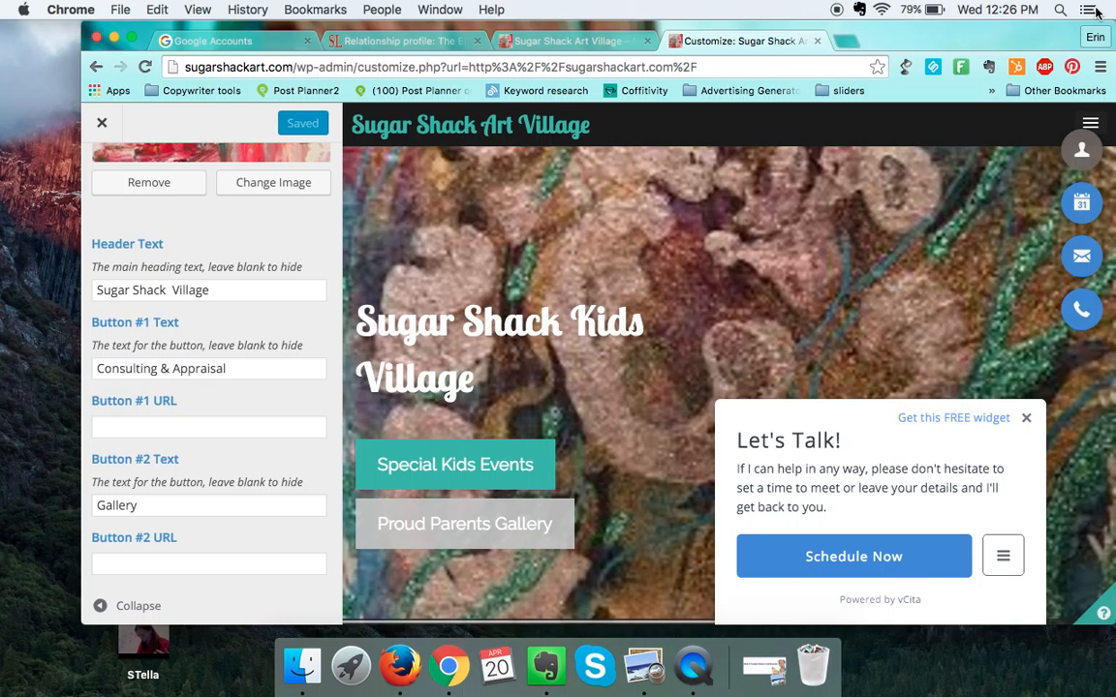
pyautogui.scroll(-1, 216, 313)
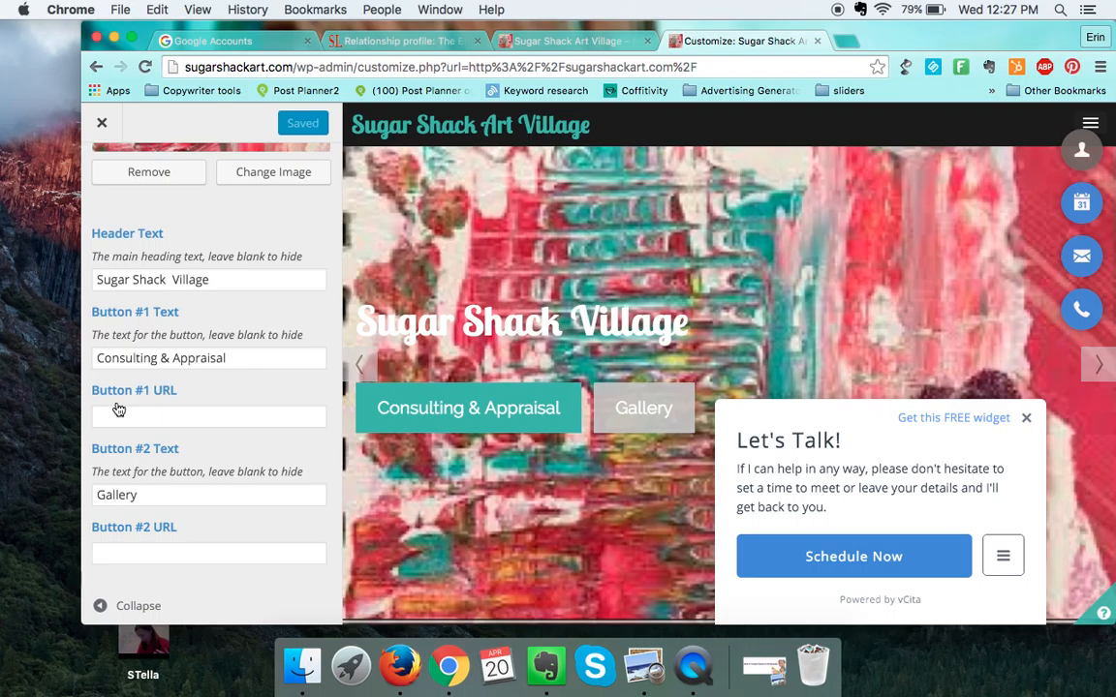
pyautogui.scroll(5, 119, 411)
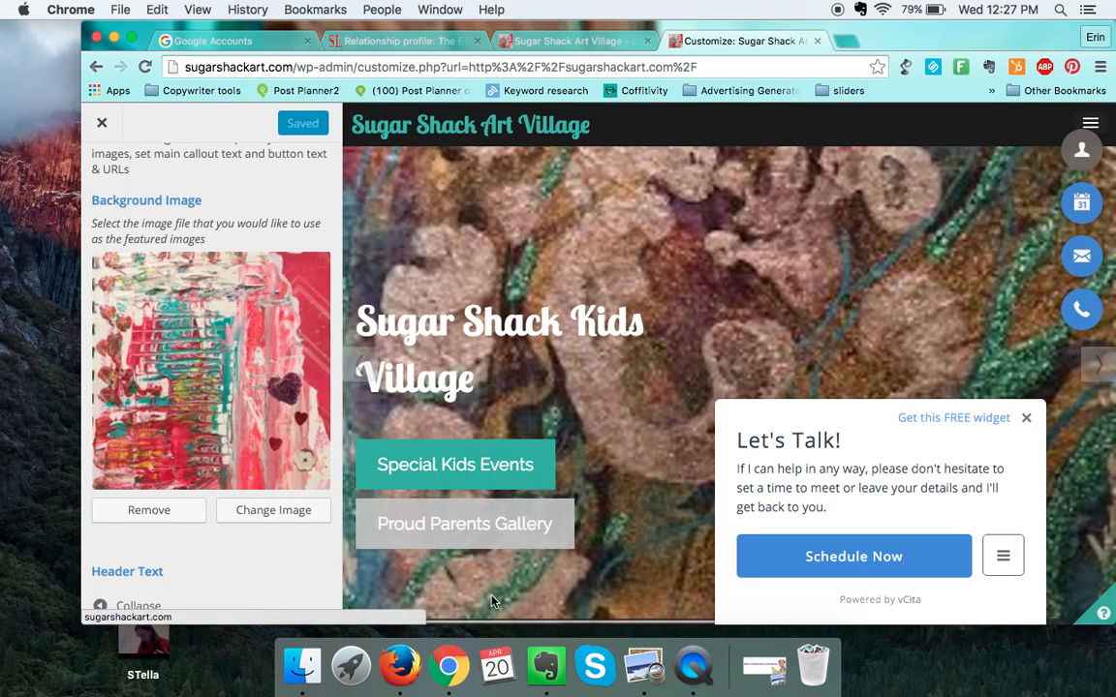
pyautogui.scroll(3, 212, 281)
pyautogui.click(102, 173)
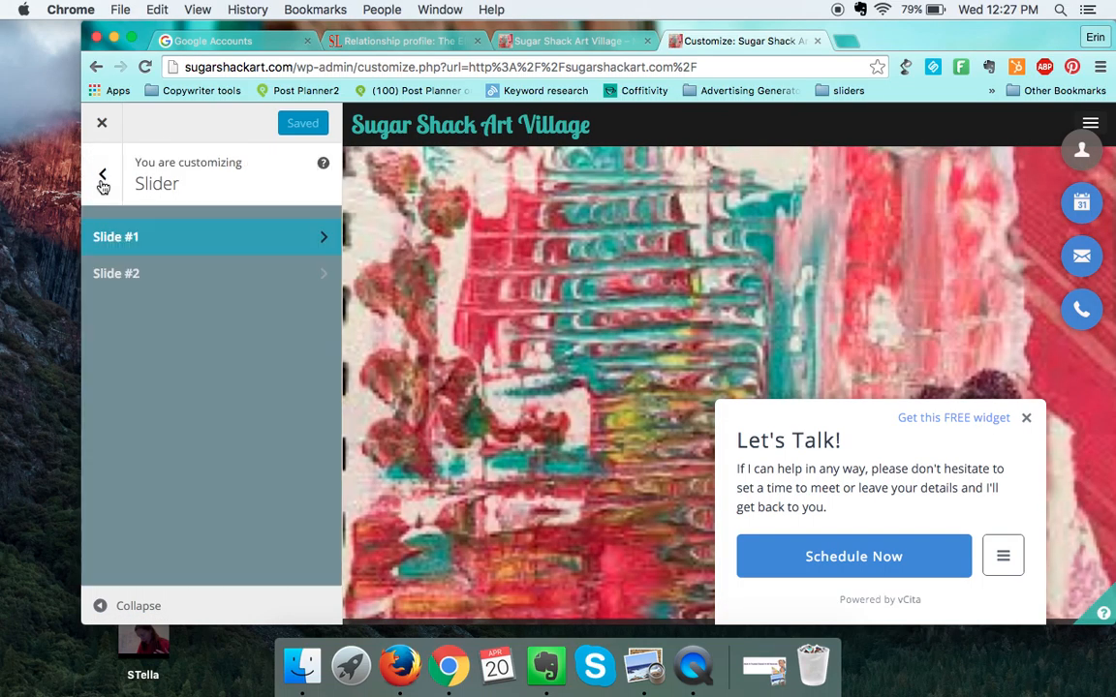
# - Review Slide #2's background image, header text, button texts and button URLs, and return to the customizer's main list
pyautogui.click(116, 274)
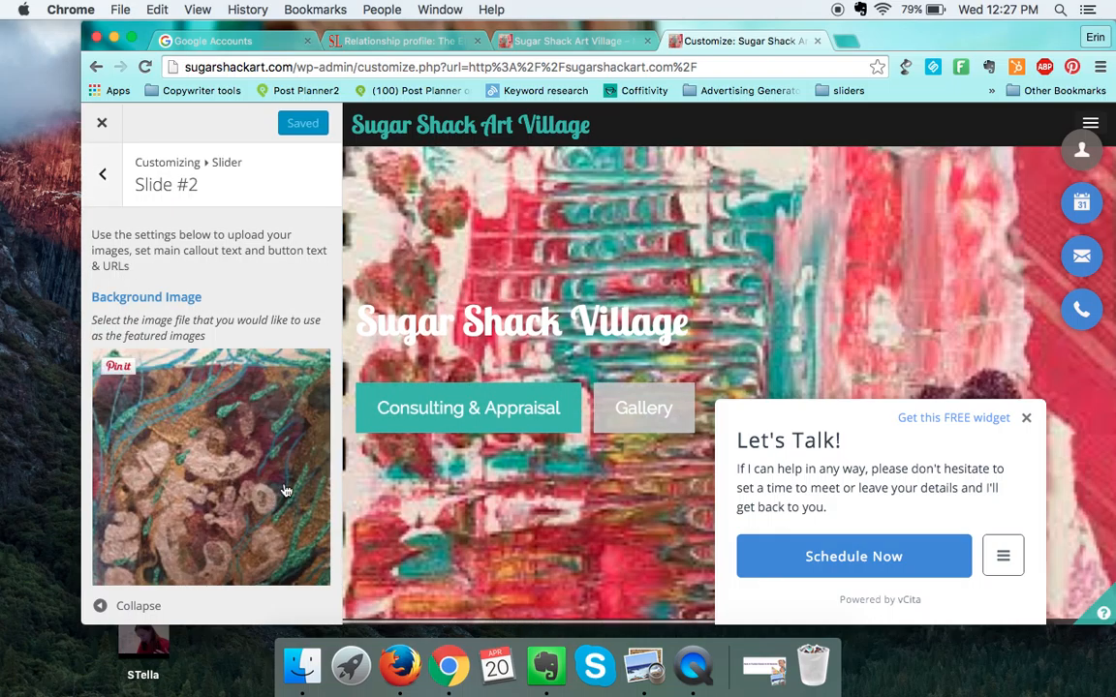
pyautogui.scroll(-5, 281, 492)
pyautogui.scroll(-3, 284, 489)
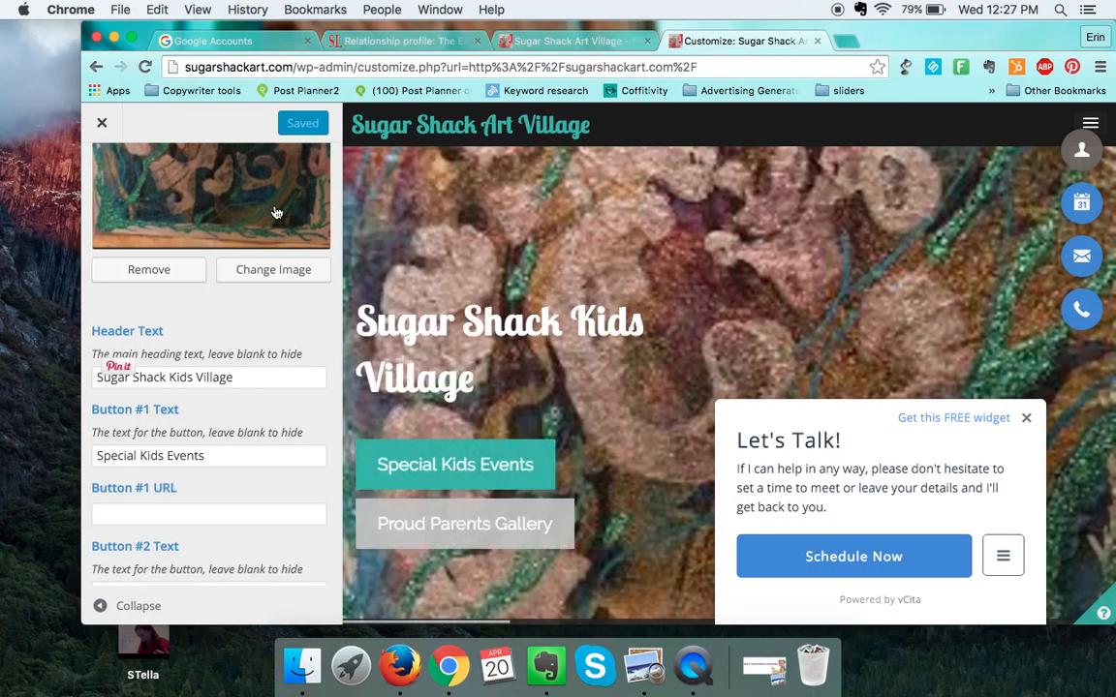
pyautogui.scroll(-2, 181, 489)
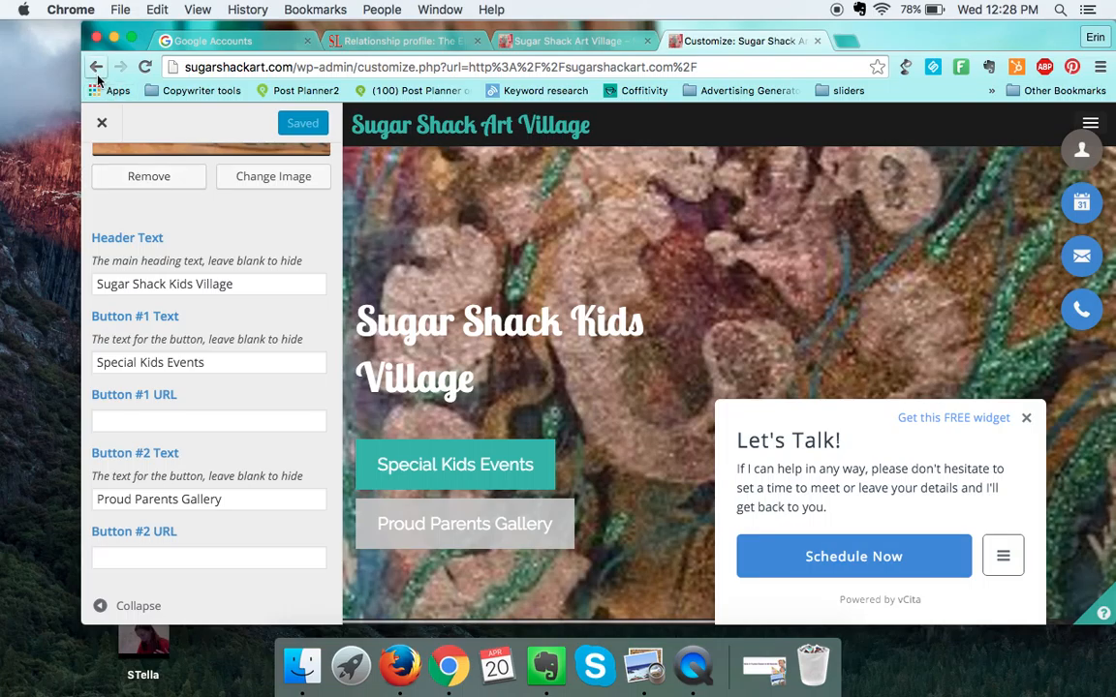
pyautogui.scroll(5, 131, 145)
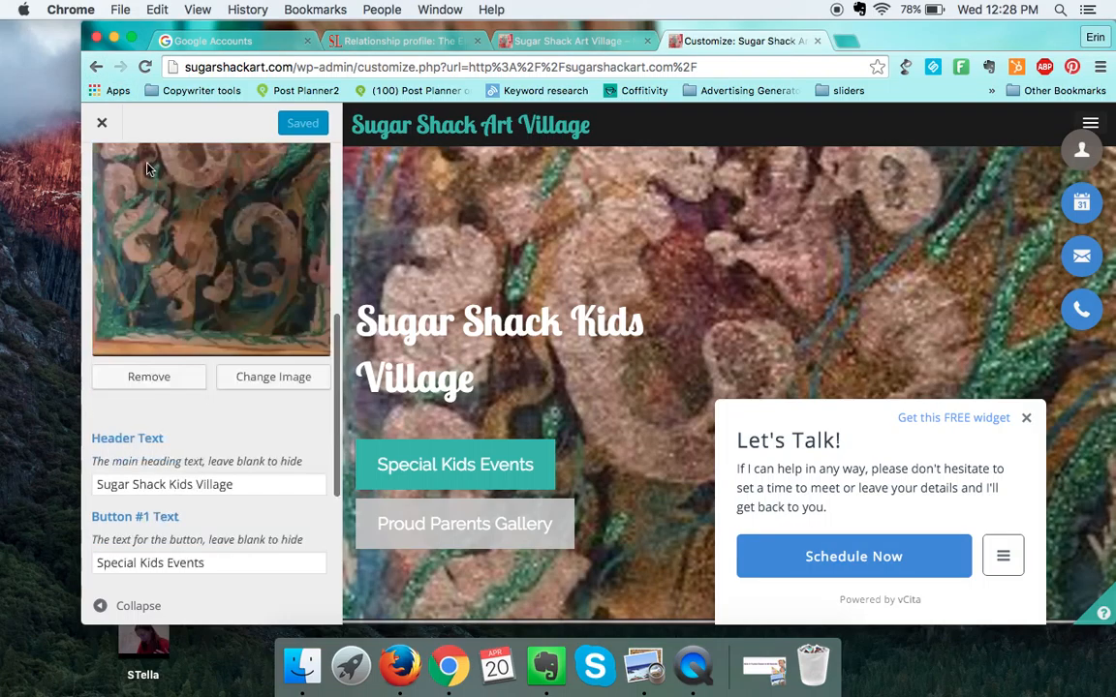
pyautogui.click(105, 176)
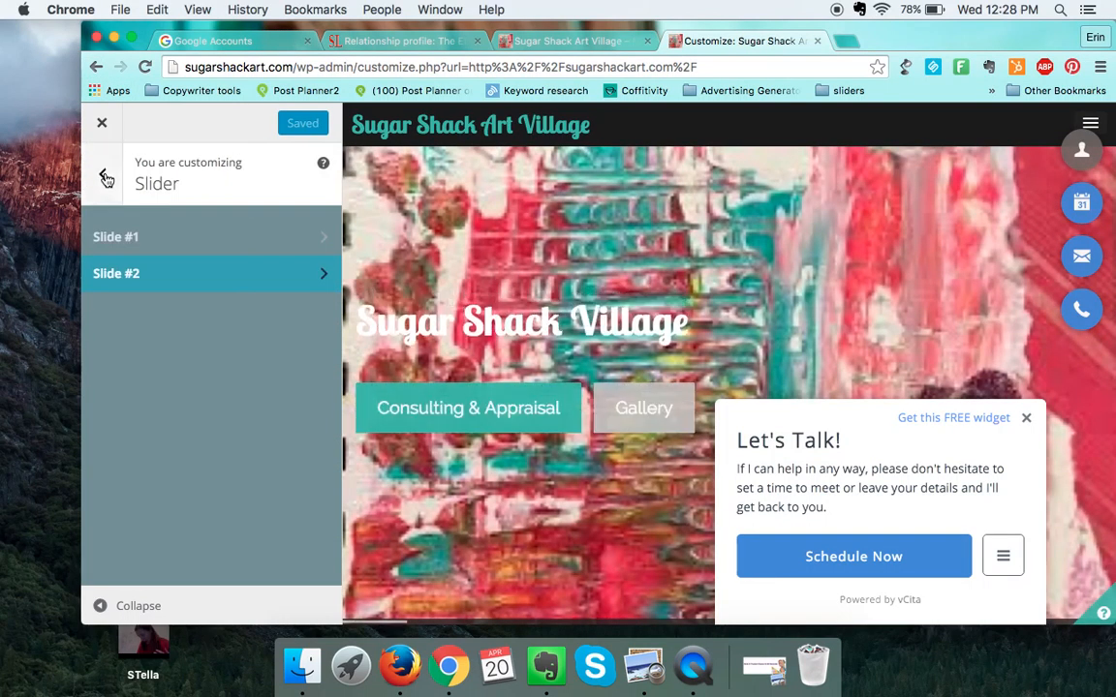
pyautogui.click(107, 178)
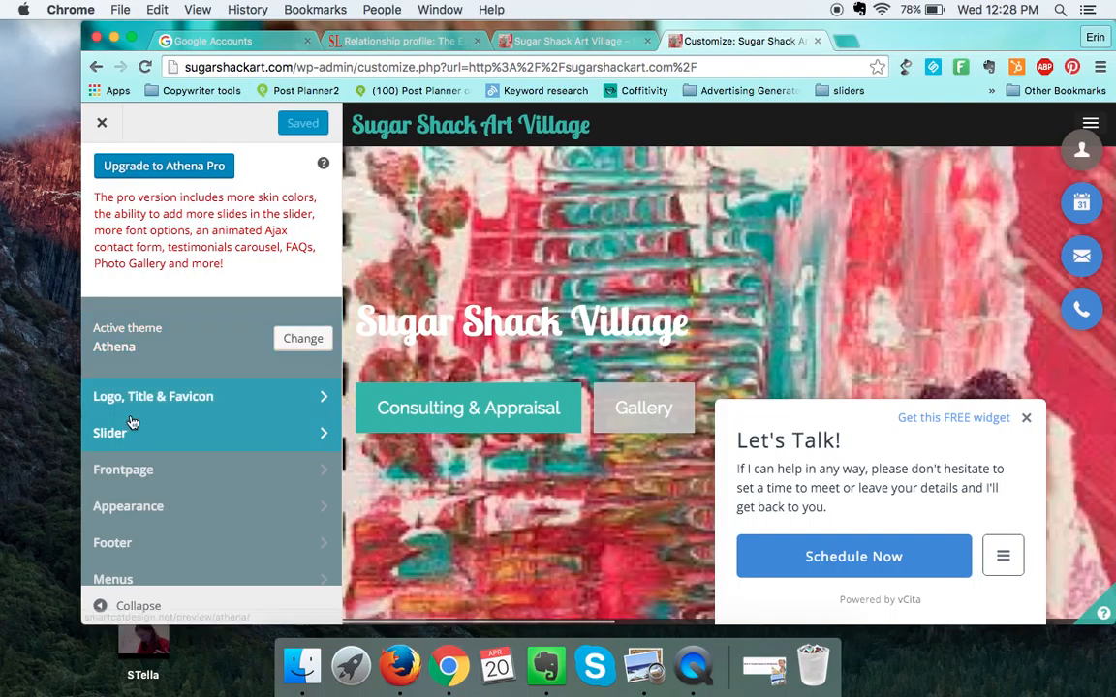
# - Open the Frontpage Icon Callouts settings and locate the three callouts in the site preview
pyautogui.click(134, 475)
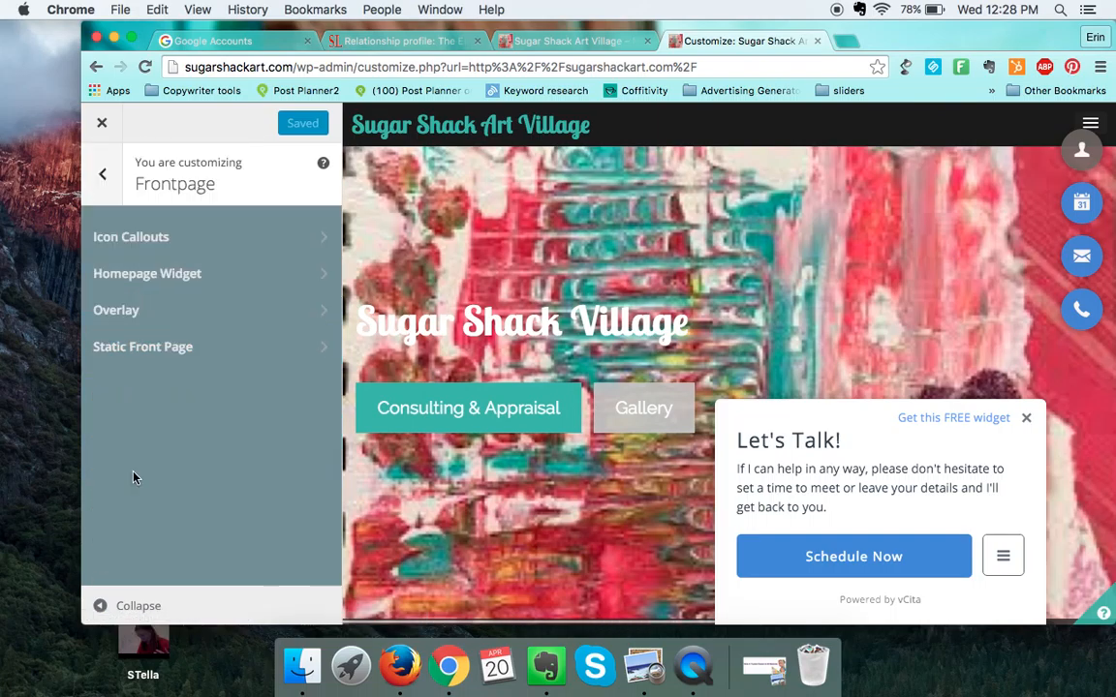
pyautogui.click(289, 246)
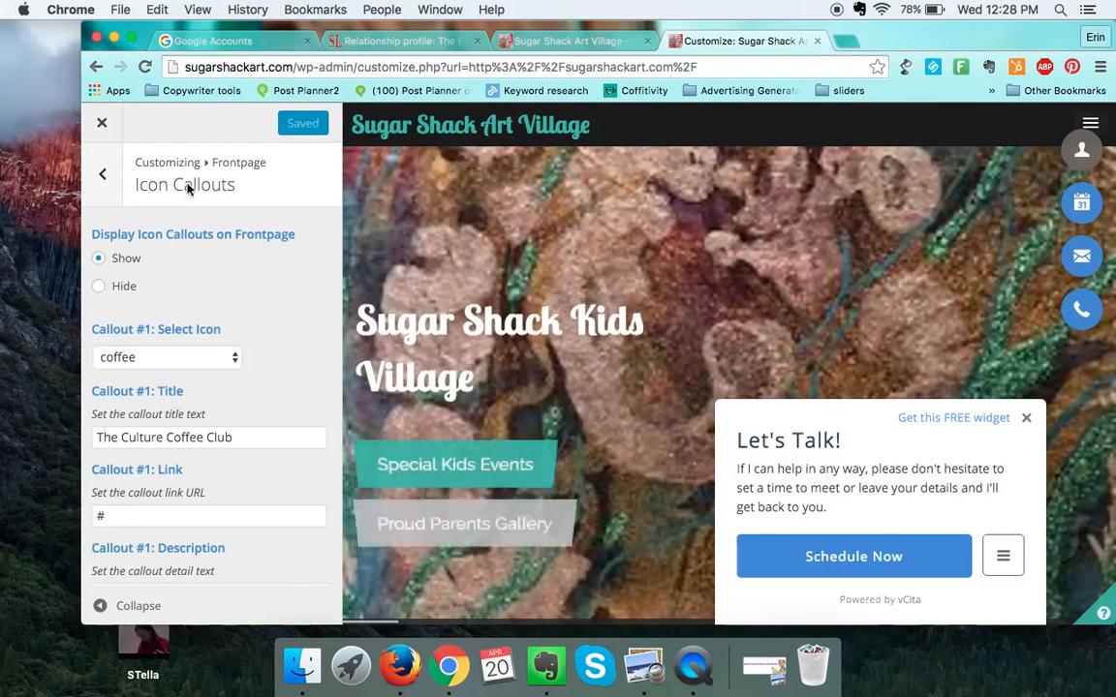
pyautogui.scroll(-10, 523, 427)
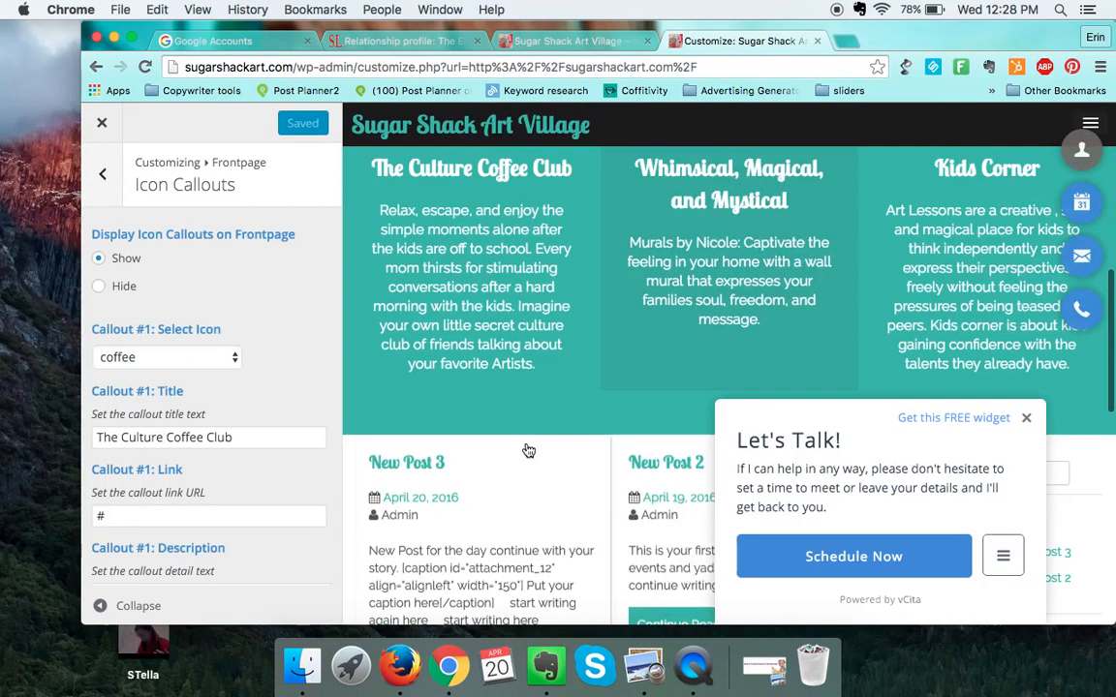
pyautogui.scroll(2, 523, 436)
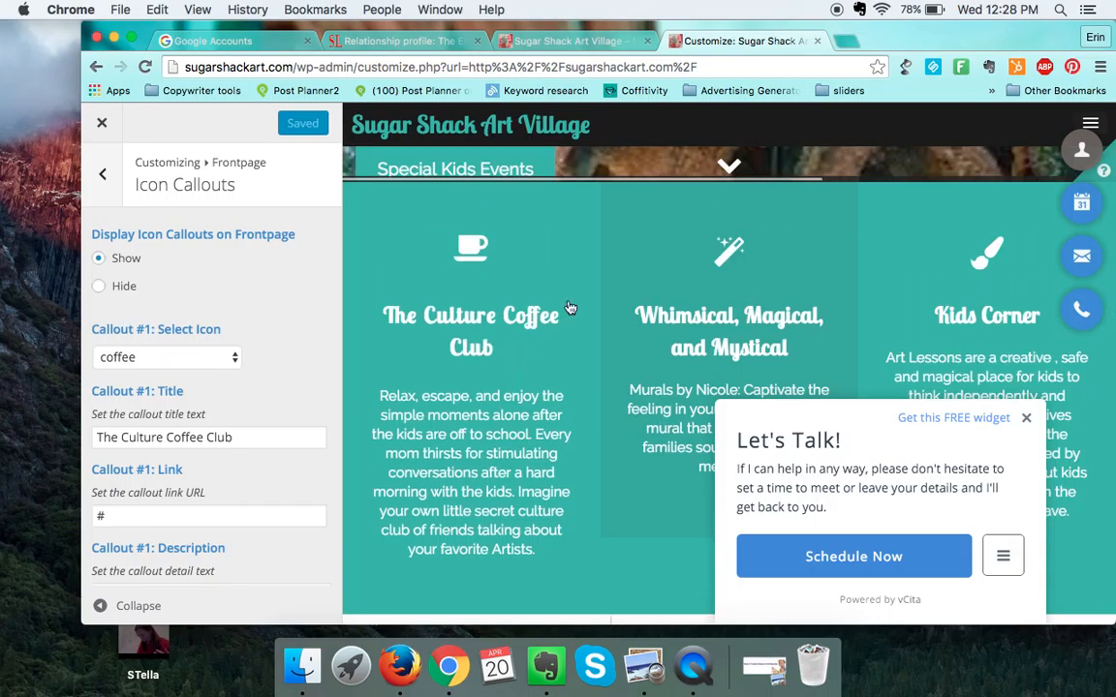
# - Browse the icons available for Callout #1 and keep the coffee icon selected
pyautogui.click(235, 357)
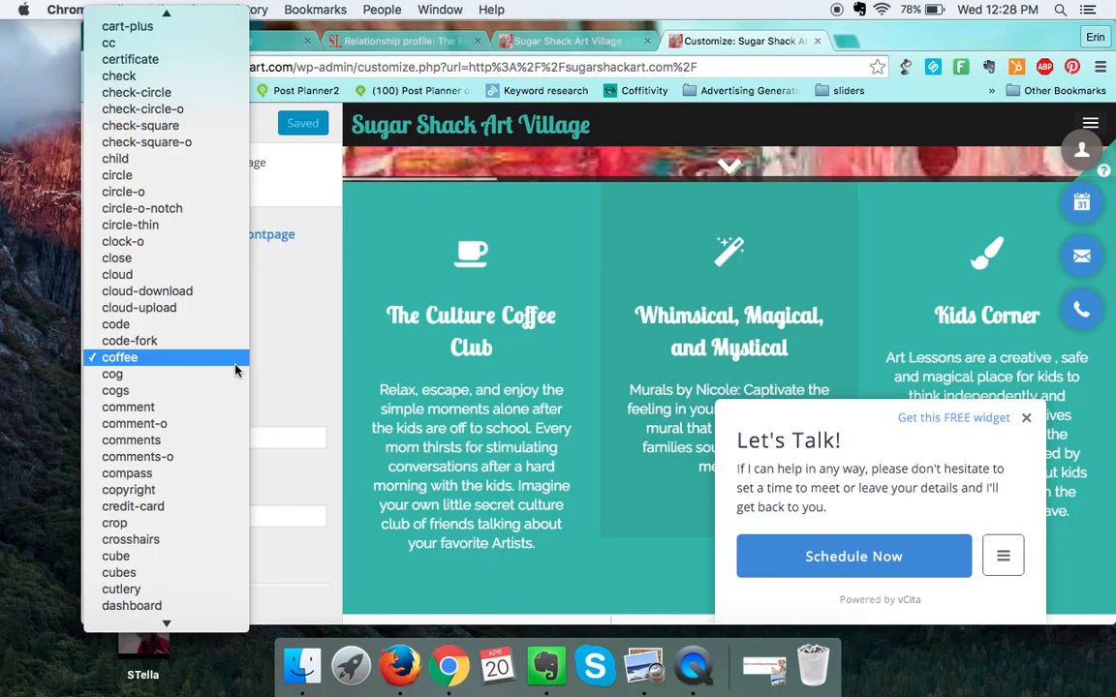
pyautogui.scroll(3, 194, 87)
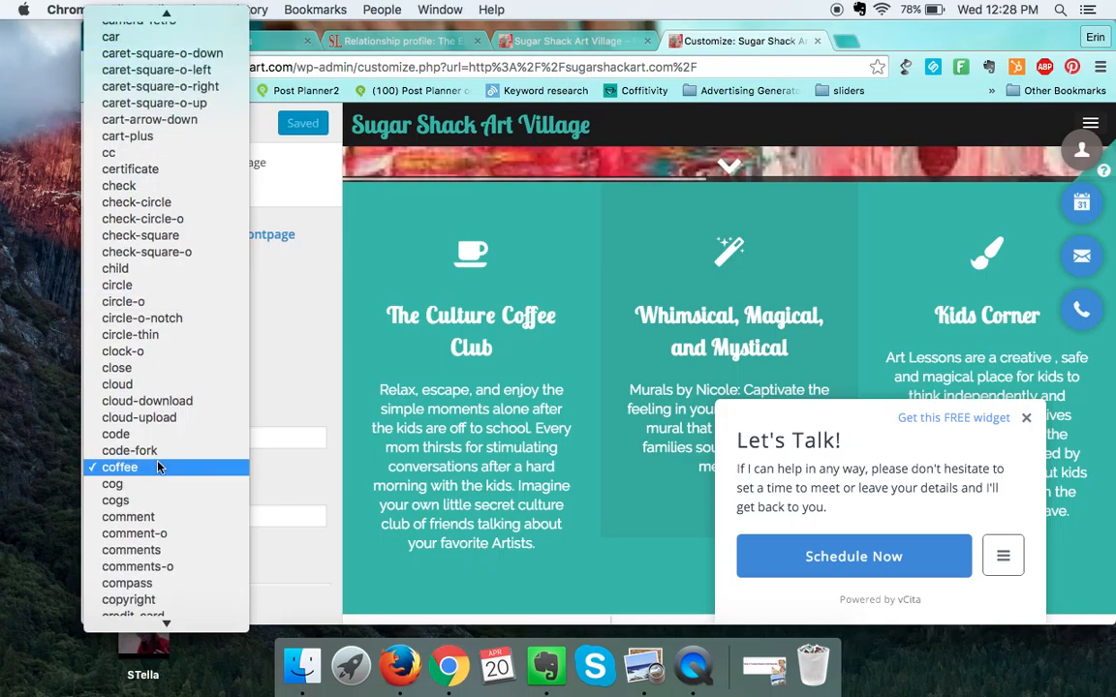
pyautogui.scroll(10, 175, 145)
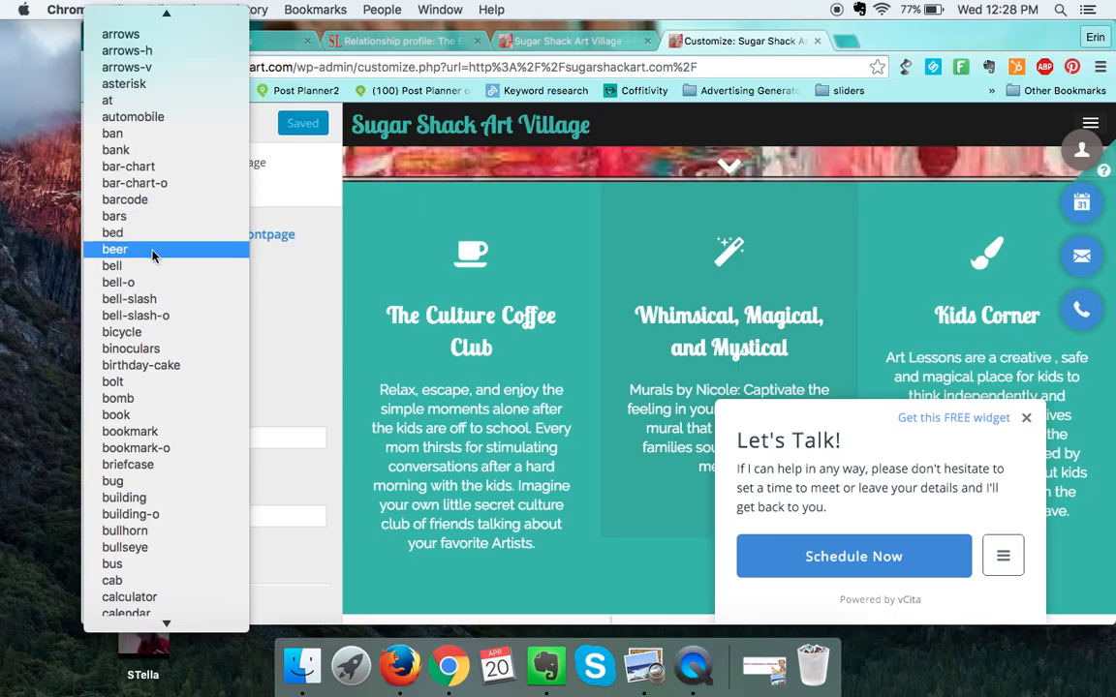
pyautogui.scroll(-8, 151, 543)
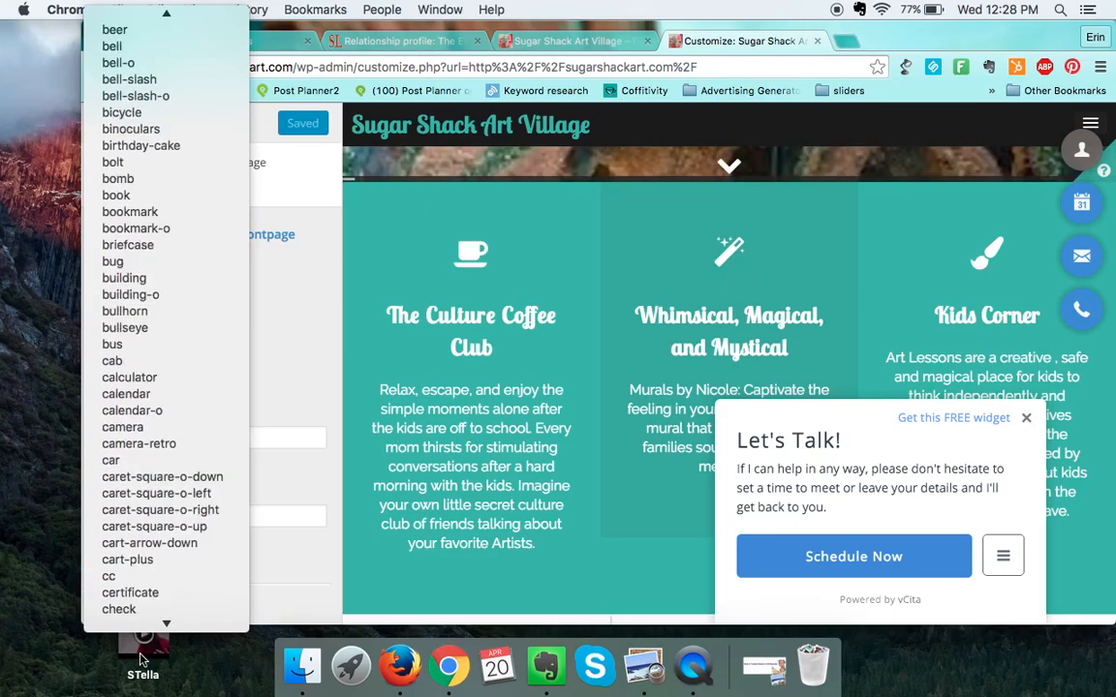
pyautogui.scroll(-6, 150, 436)
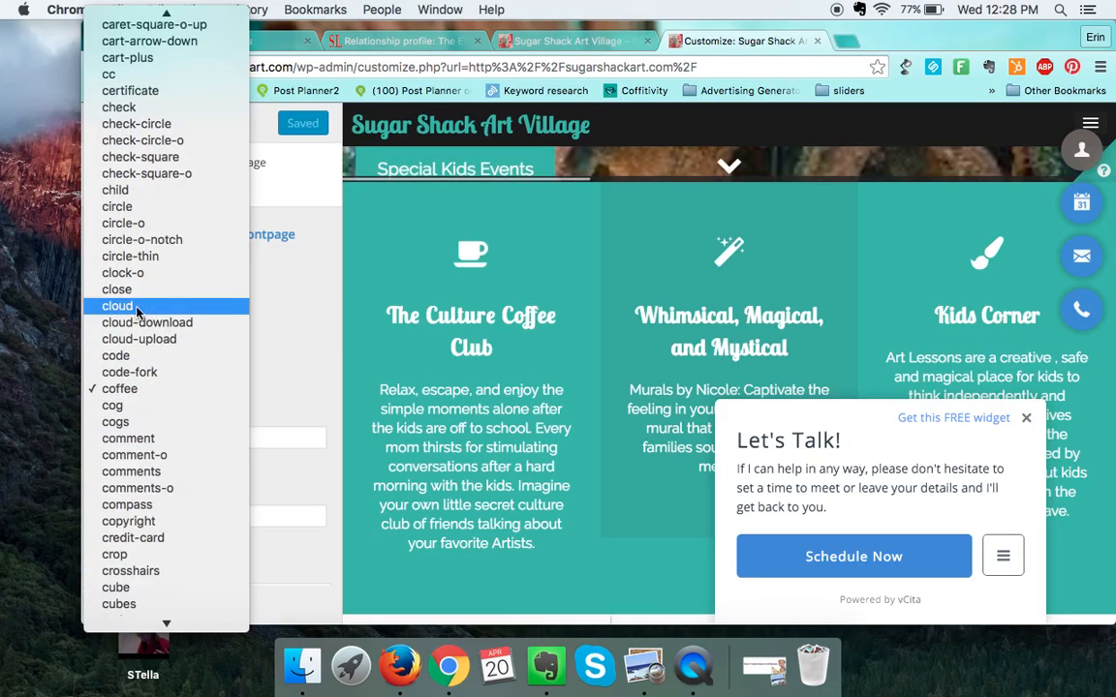
pyautogui.click(133, 391)
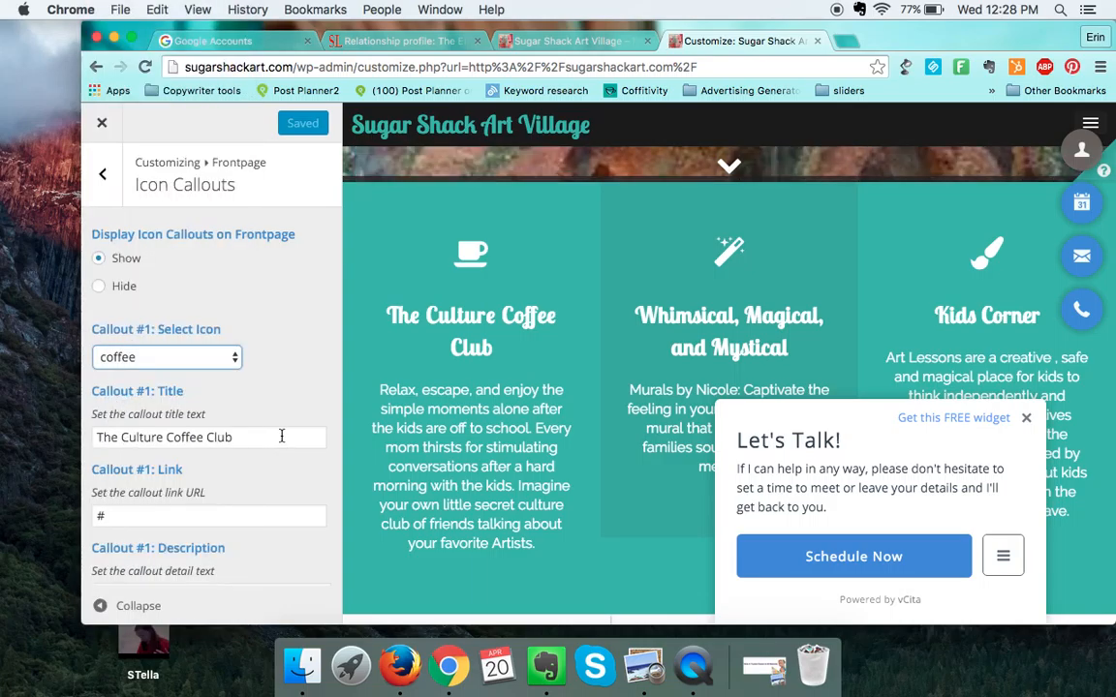
# - Review the link and description of Callout #1 and the icons, titles, links and descriptions of Callouts #2 and #3
pyautogui.click(100, 516)
pyautogui.write('#')
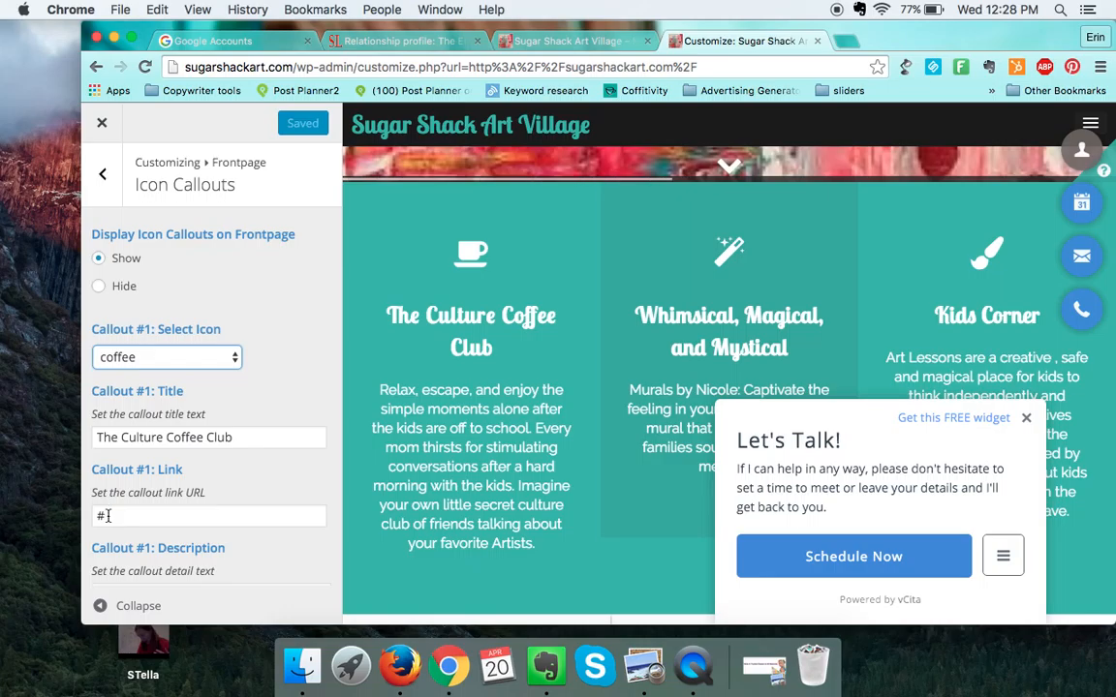
pyautogui.scroll(-3, 107, 516)
pyautogui.scroll(-3, 107, 516)
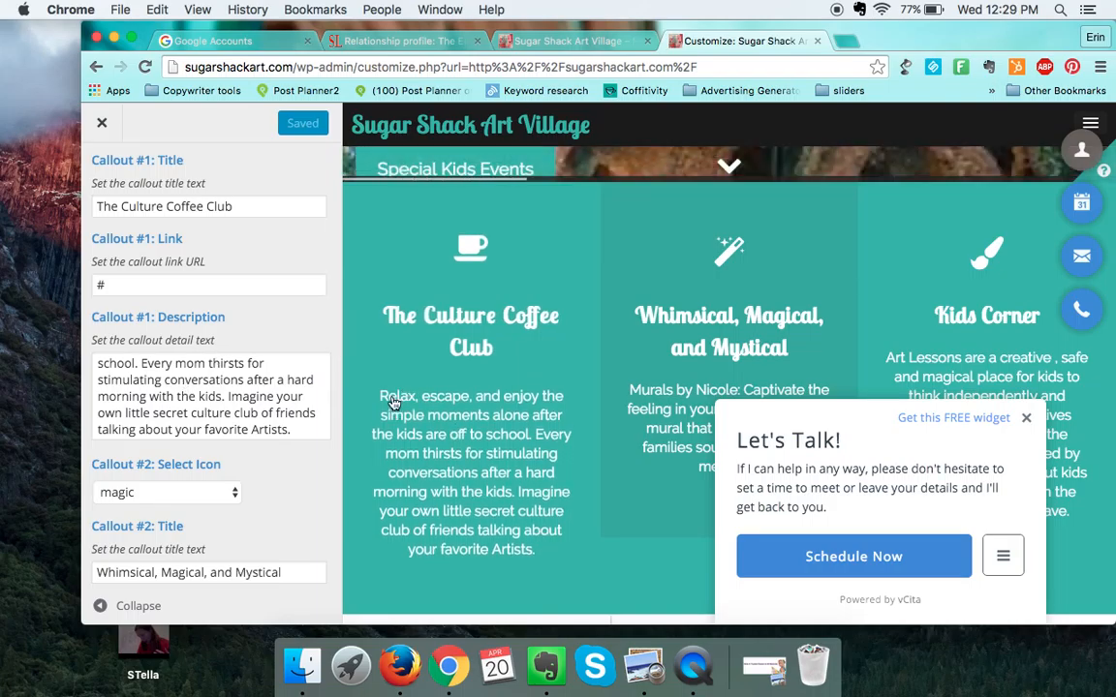
pyautogui.scroll(-3, 392, 402)
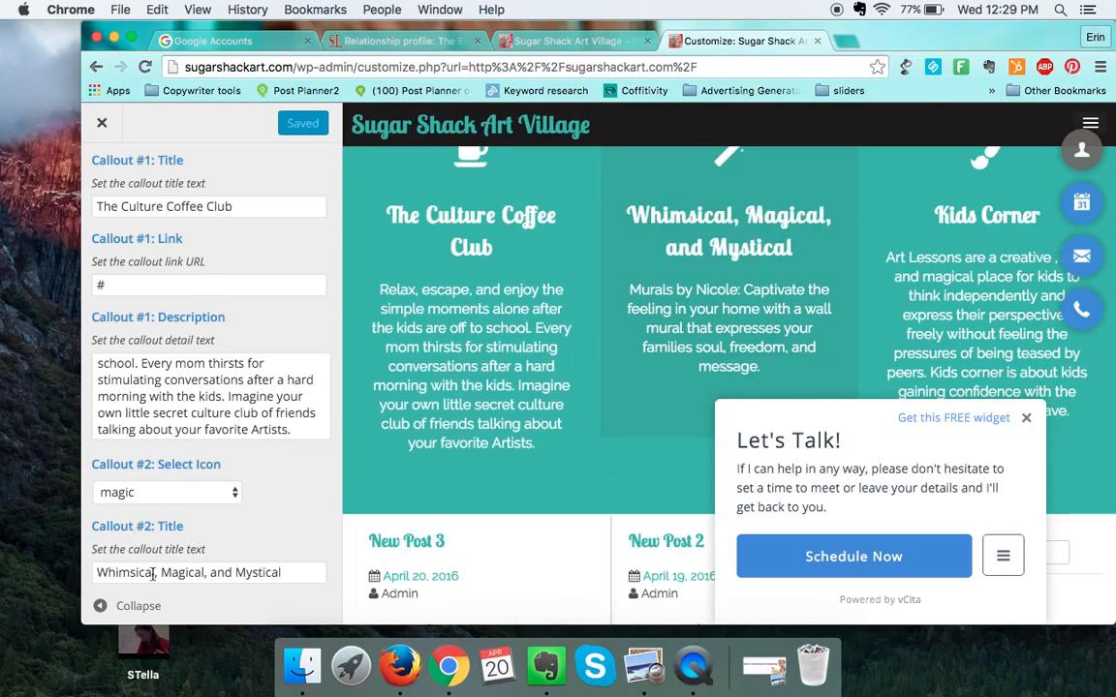
pyautogui.scroll(-3, 300, 506)
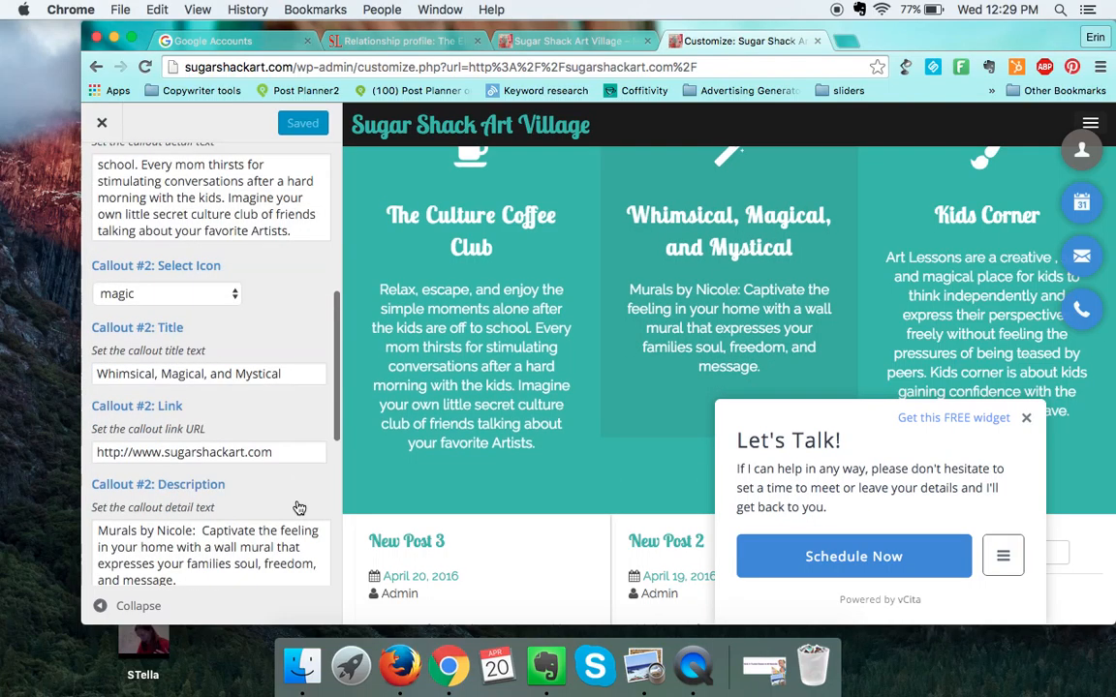
pyautogui.scroll(-2, 300, 505)
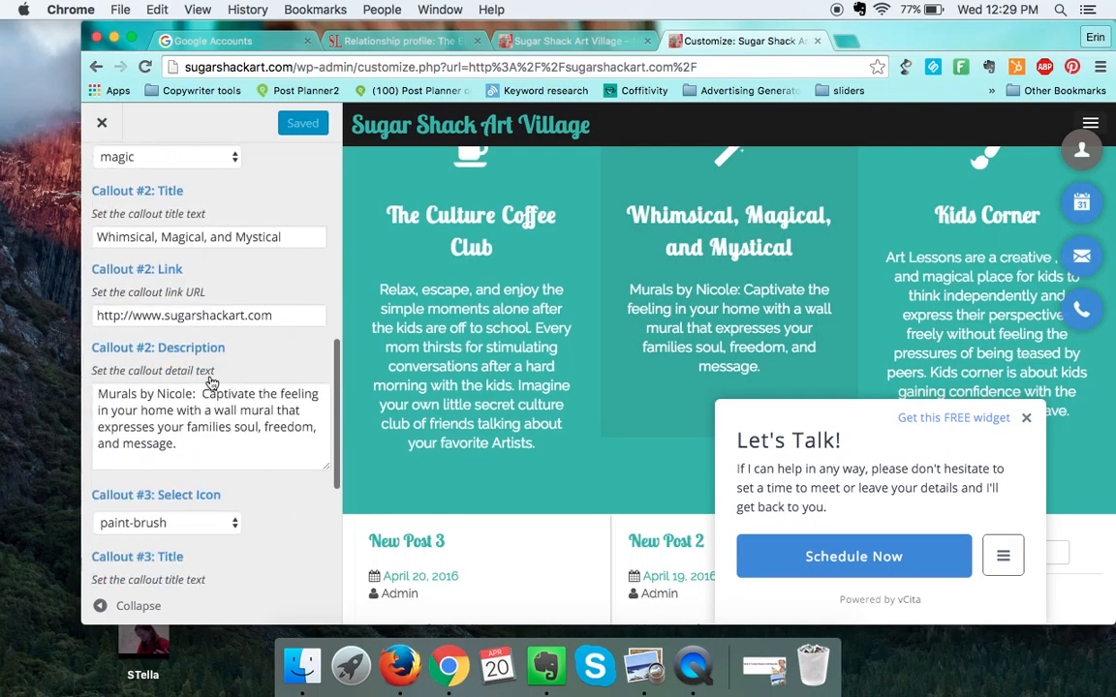
pyautogui.scroll(-3, 296, 524)
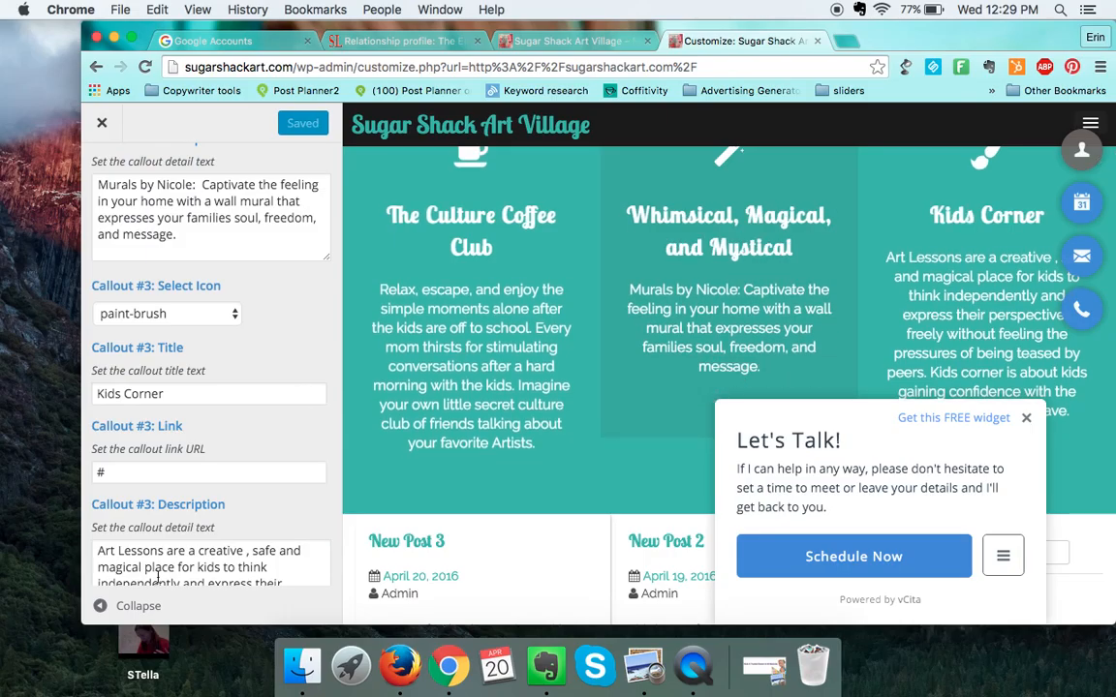
pyautogui.scroll(-3, 157, 577)
pyautogui.scroll(3, 151, 578)
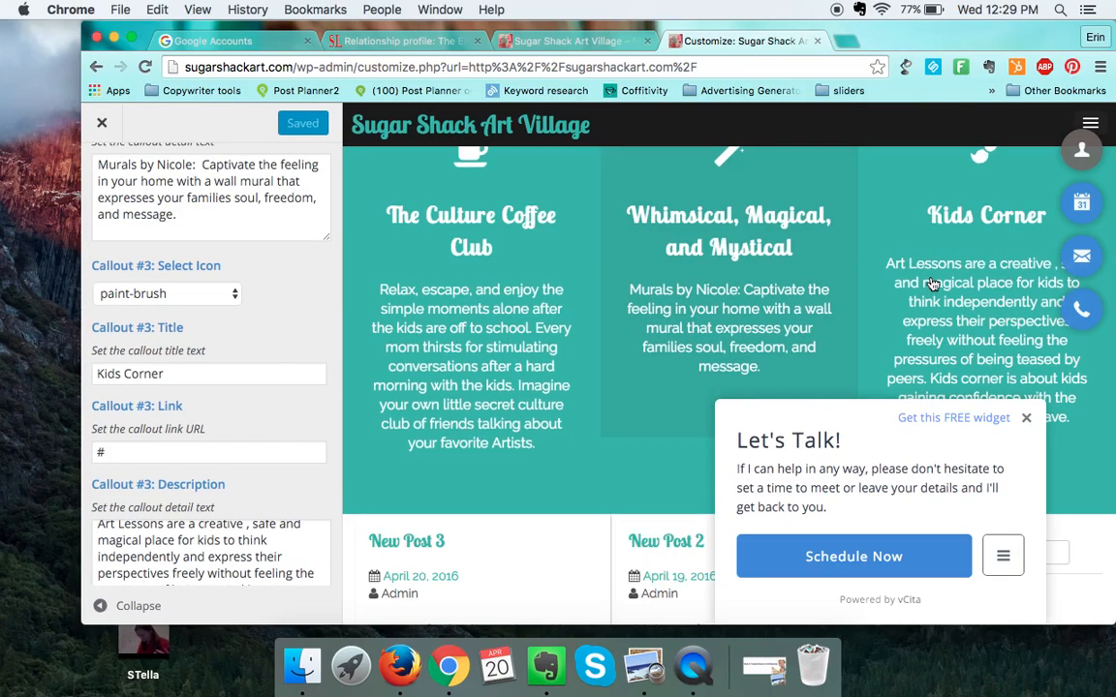
pyautogui.click(154, 452)
pyautogui.write('www.')
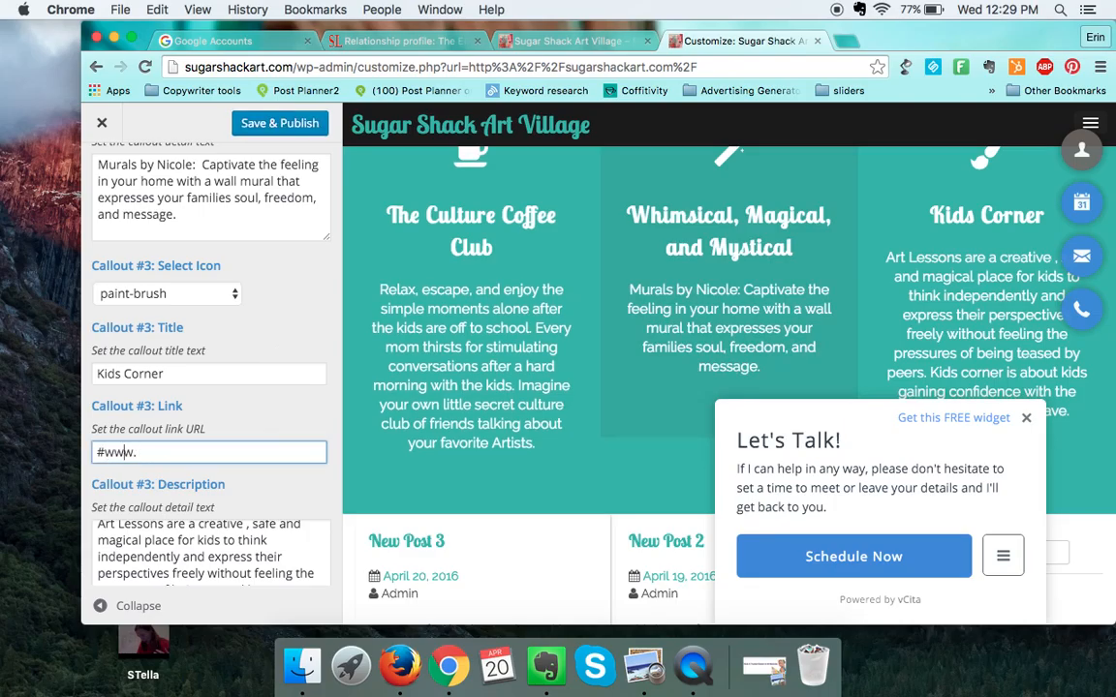
pyautogui.click(98, 453)
pyautogui.press('BackSpace')
pyautogui.write('sugarshack')
pyautogui.press('BackSpace')
pyautogui.write('ck.co')
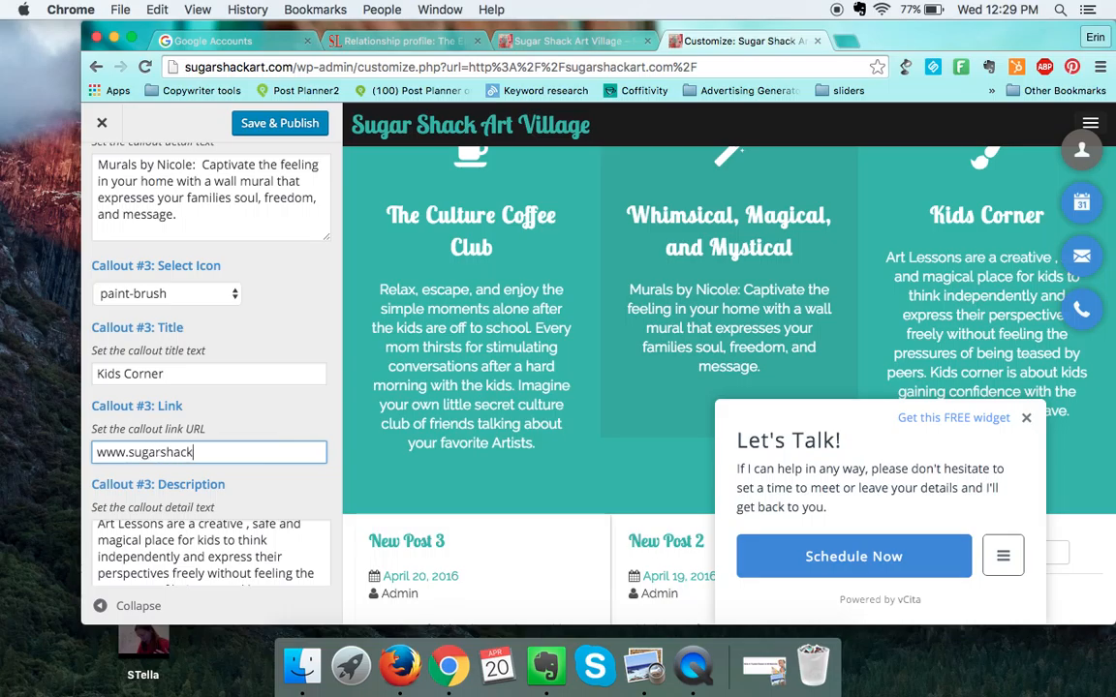
pyautogui.press('BackSpace')
pyautogui.press('BackSpace')
pyautogui.write('art.com')
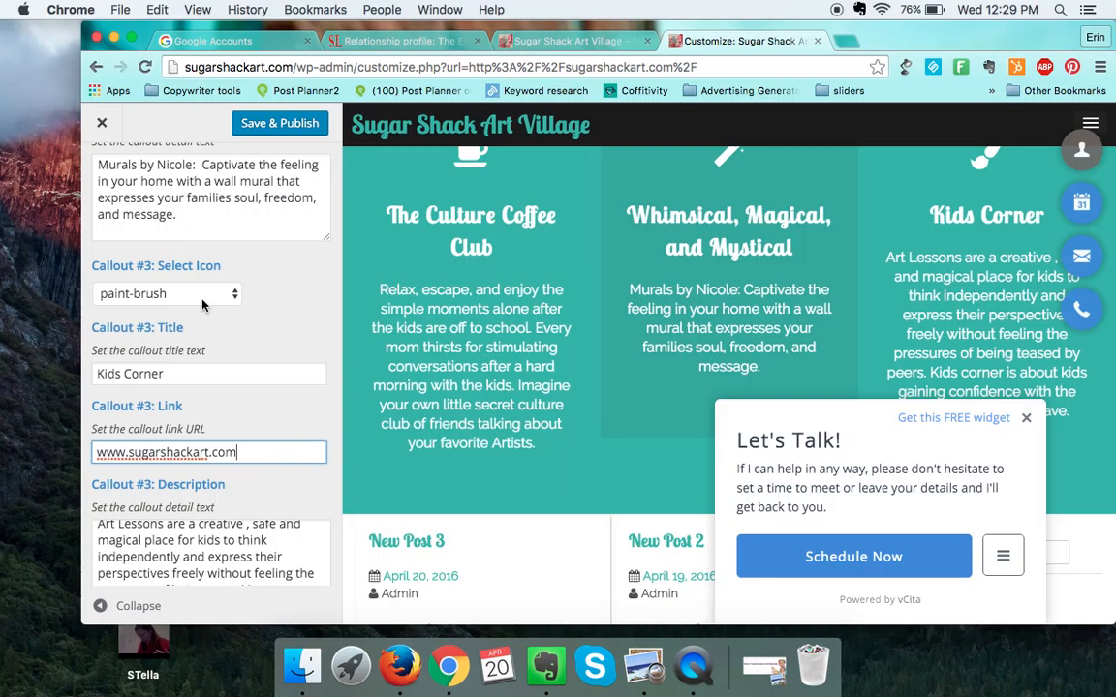
pyautogui.click(284, 130)
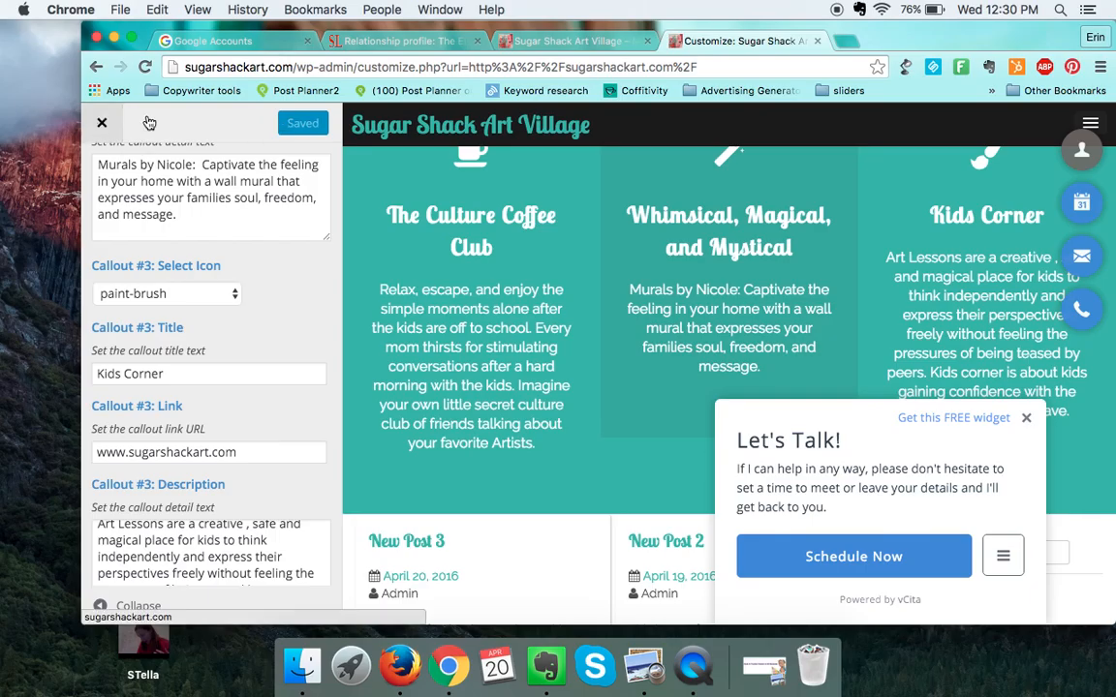
# - Recheck Callout #1's icon selection, keeping coffee, and return to the list of Frontpage sections
pyautogui.scroll(5, 164, 213)
pyautogui.scroll(5, 181, 271)
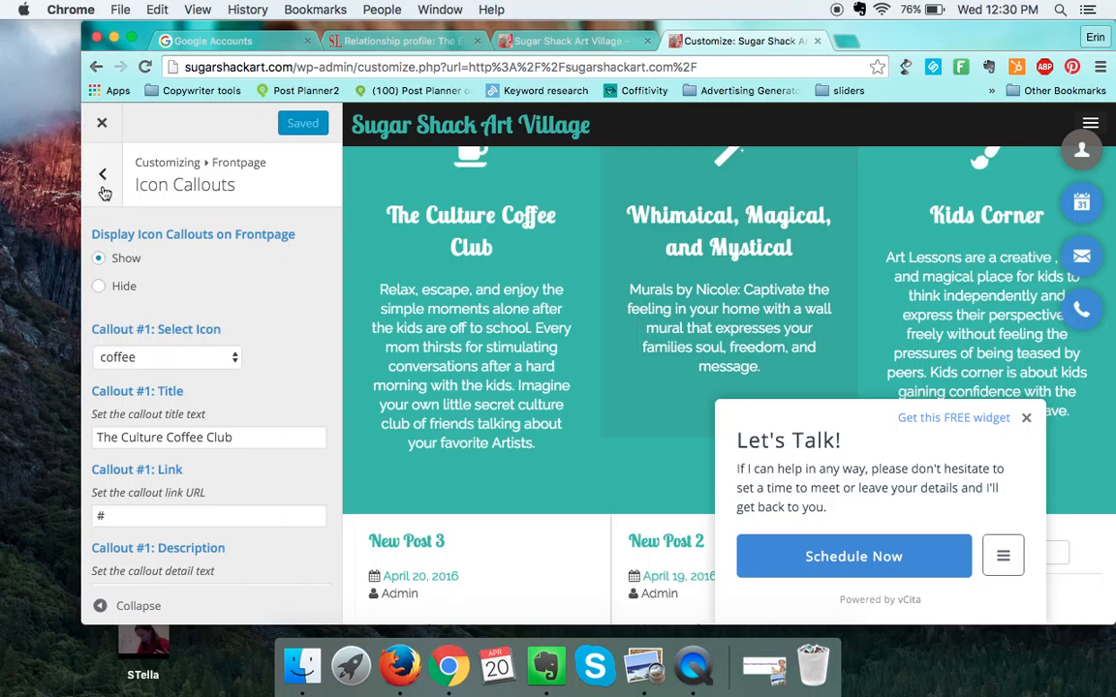
pyautogui.click(172, 358)
pyautogui.click(187, 365)
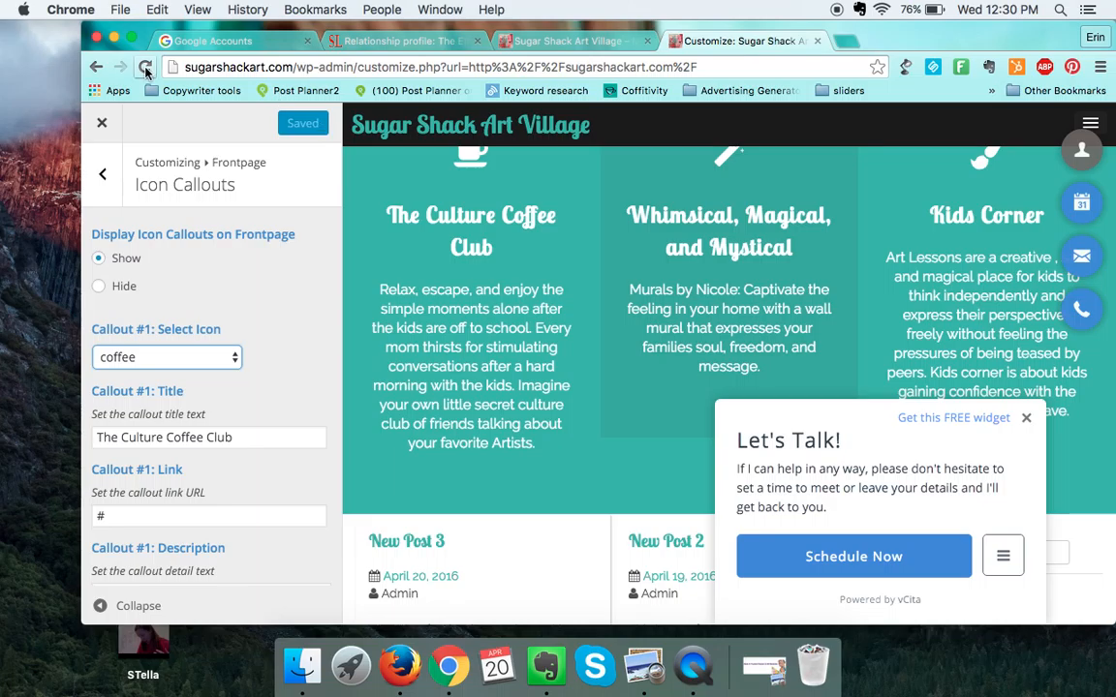
pyautogui.click(102, 172)
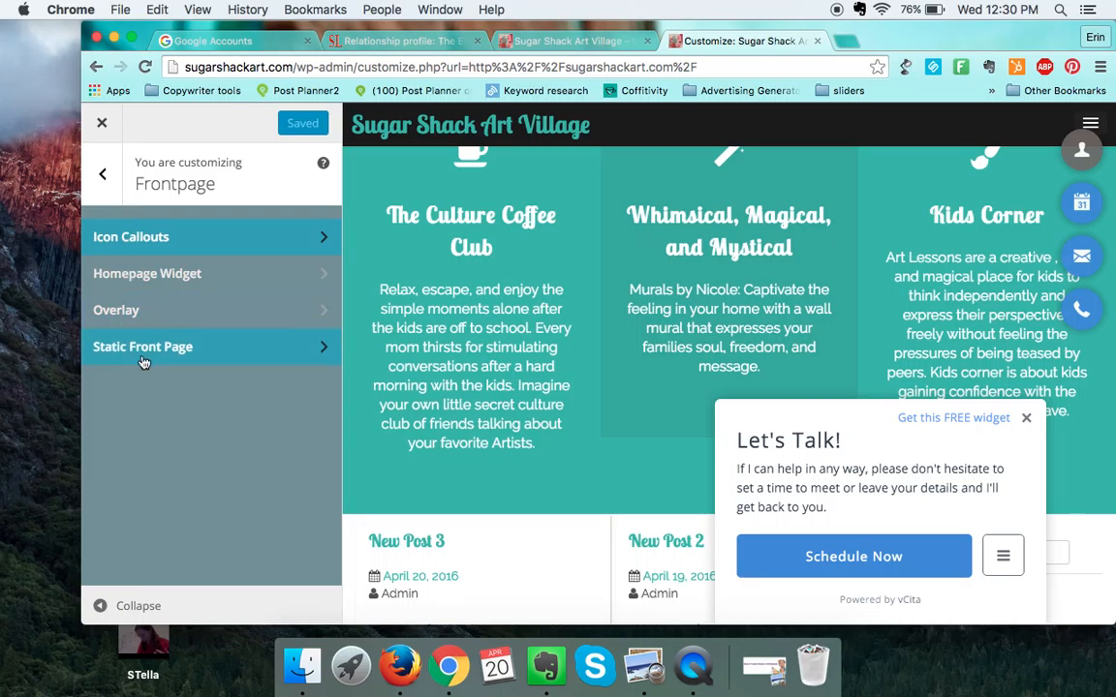
# - Review the Static Front Page and Overlay settings, and return to the customizer's main list
pyautogui.click(323, 353)
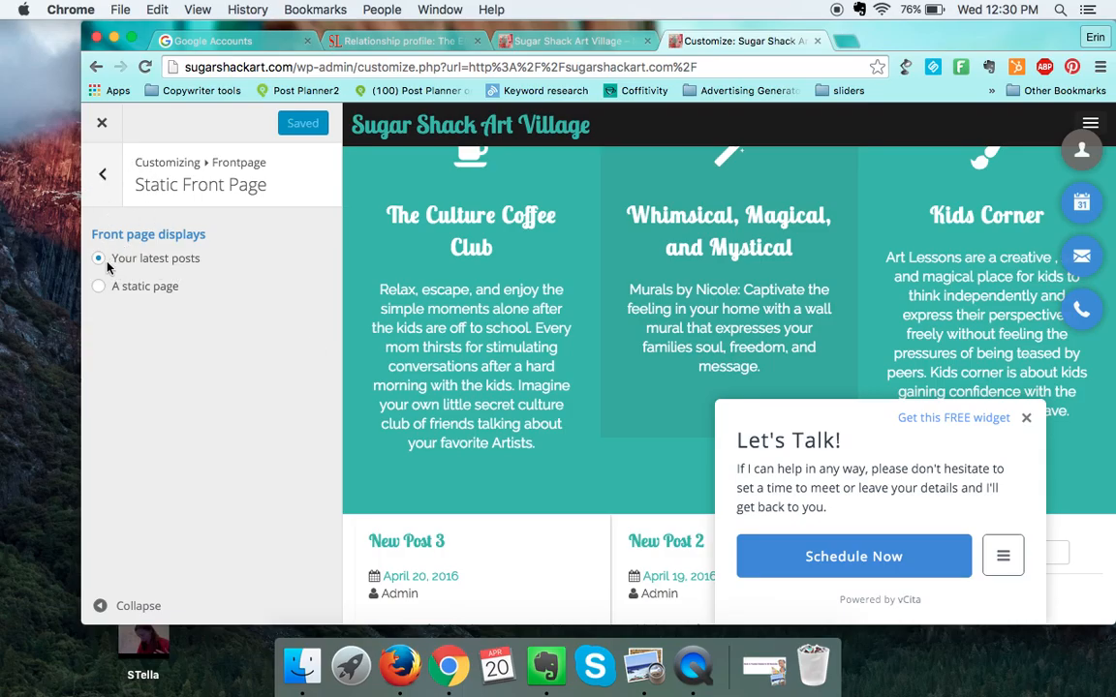
pyautogui.click(103, 181)
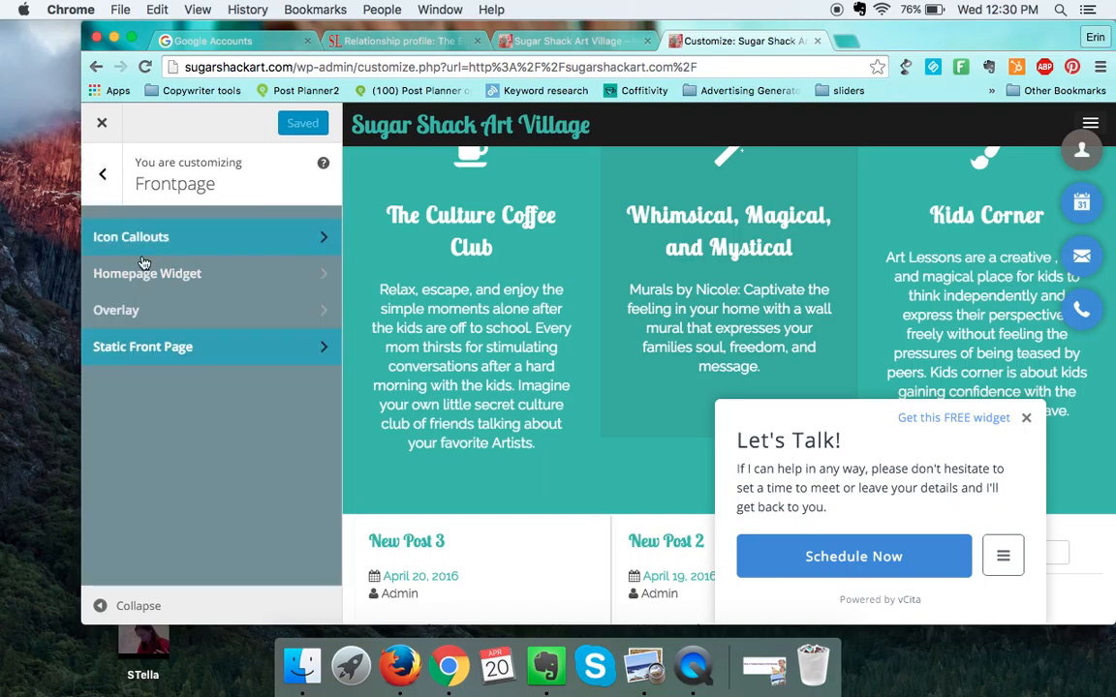
pyautogui.click(210, 317)
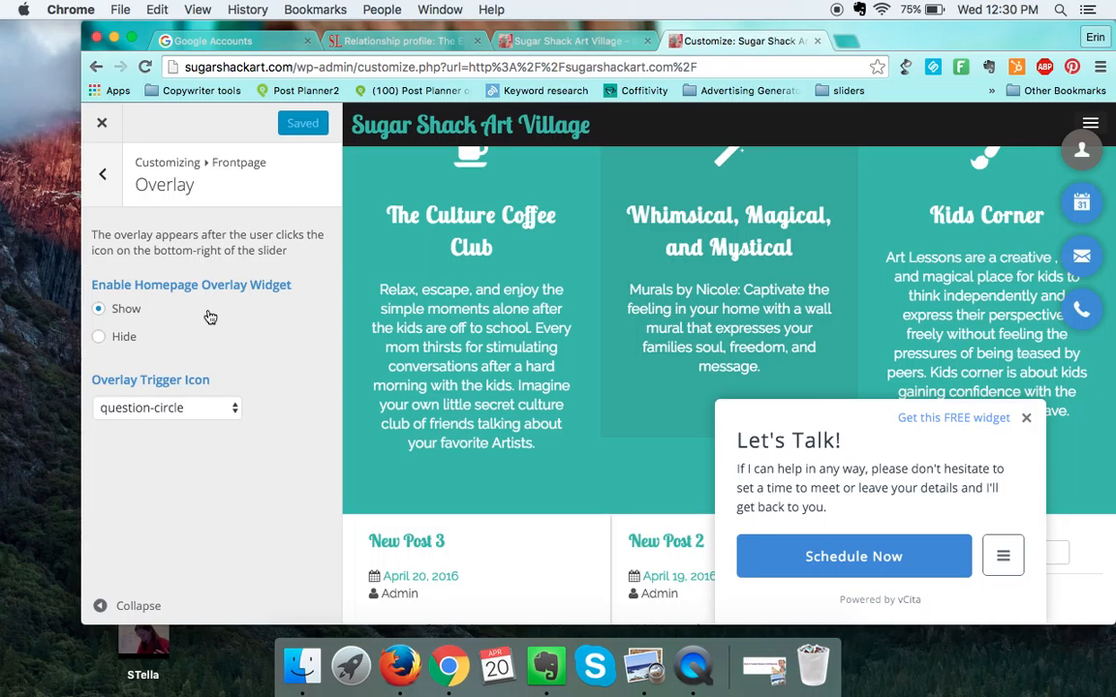
pyautogui.click(105, 177)
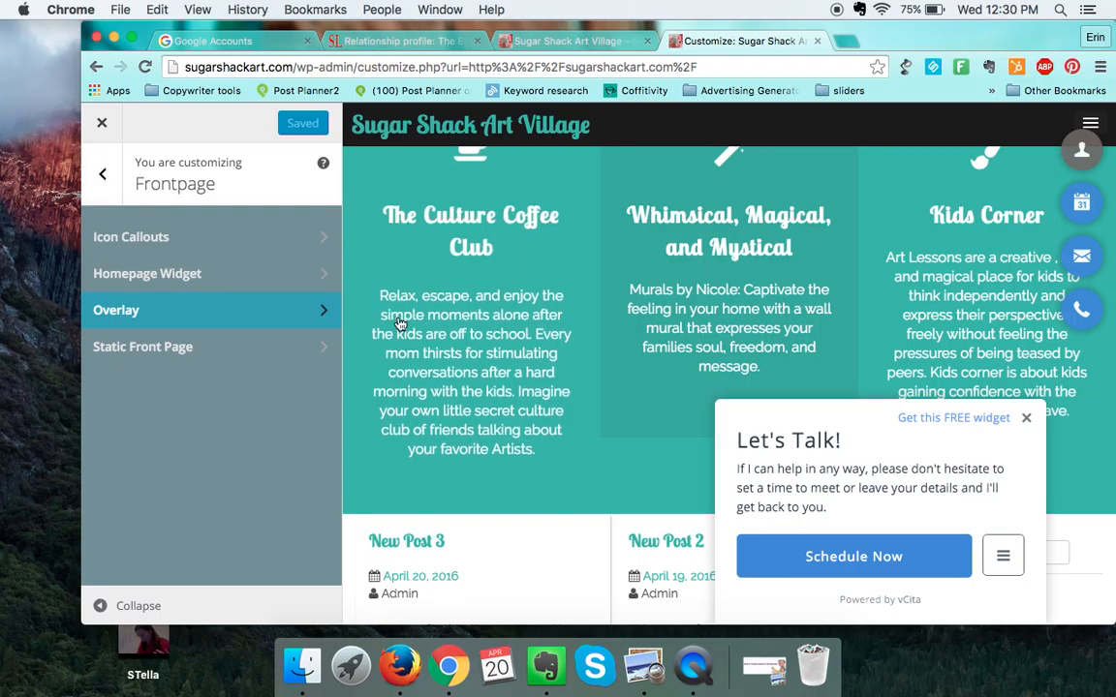
pyautogui.click(102, 175)
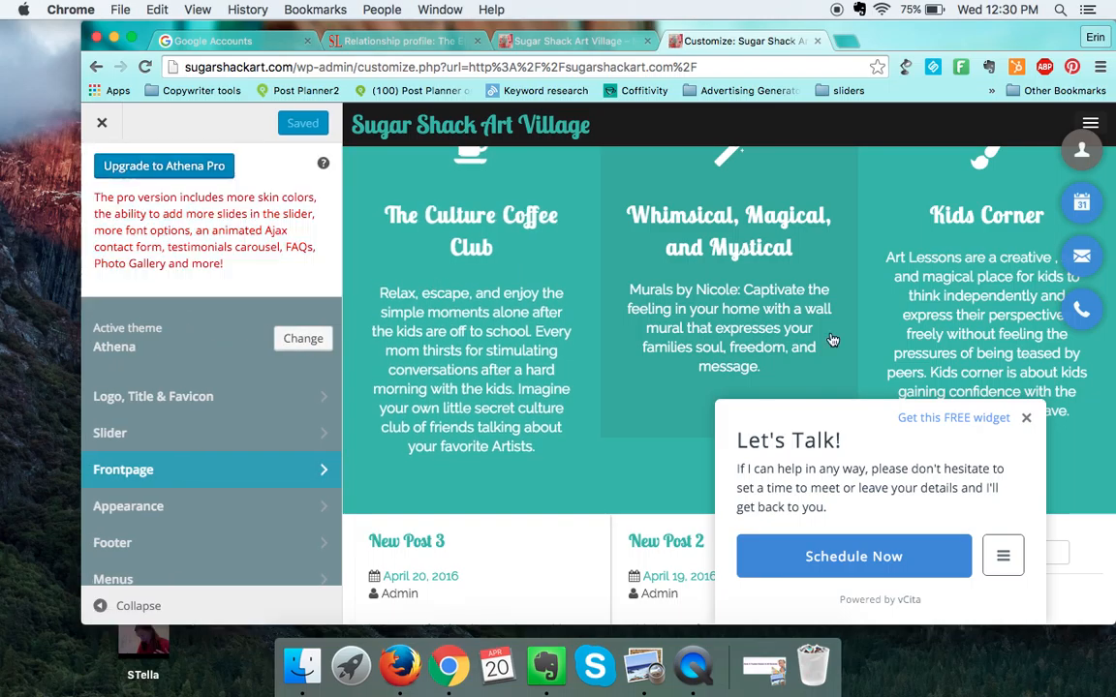
pyautogui.scroll(-2, 193, 537)
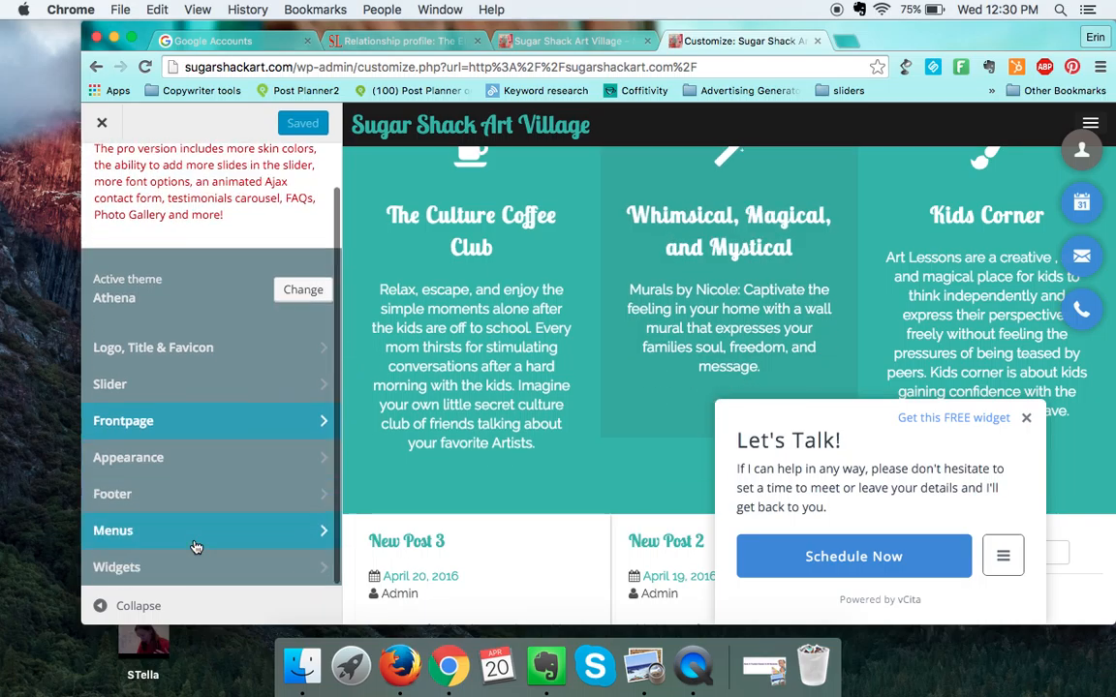
pyautogui.scroll(-10, 523, 588)
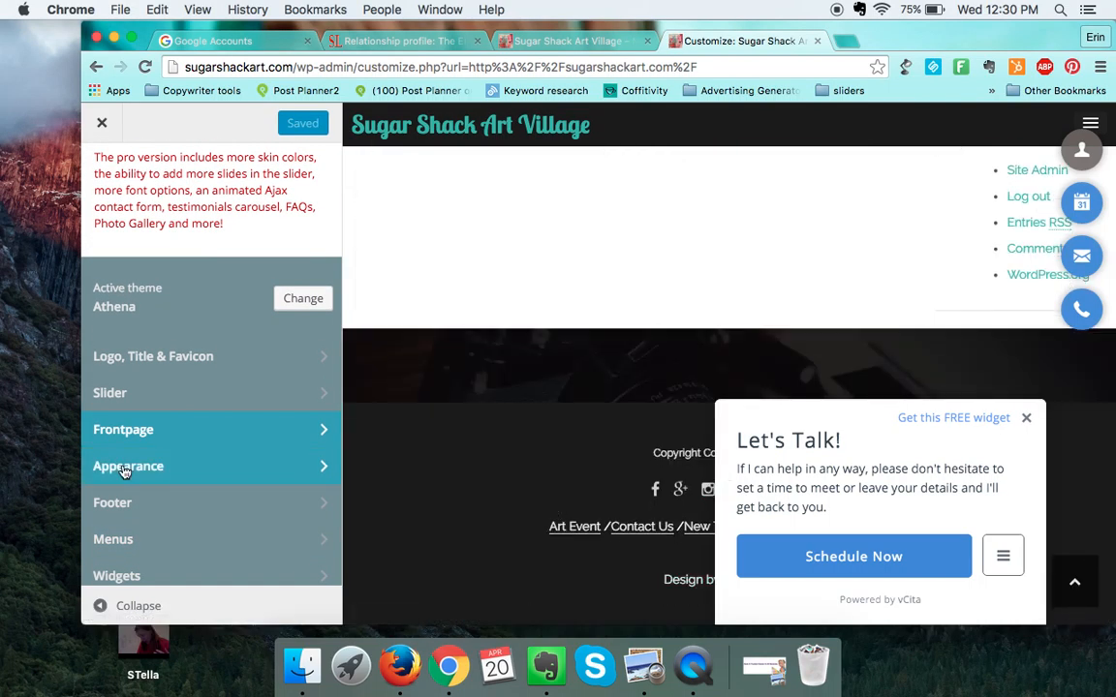
pyautogui.scroll(-1, 219, 532)
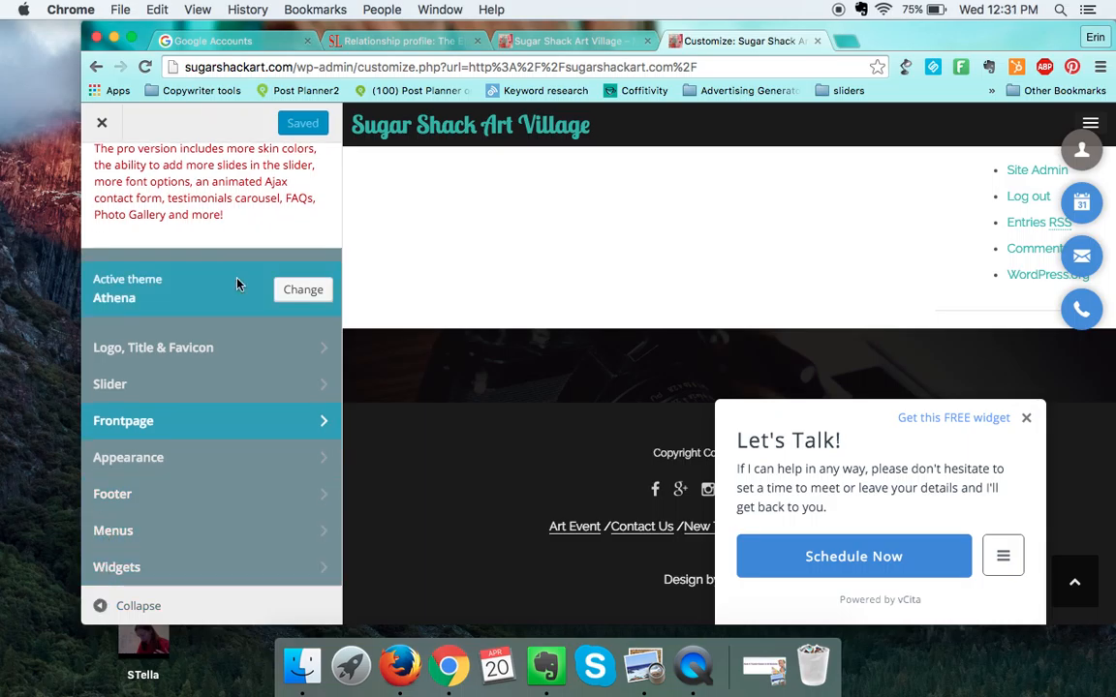
pyautogui.scroll(2, 238, 283)
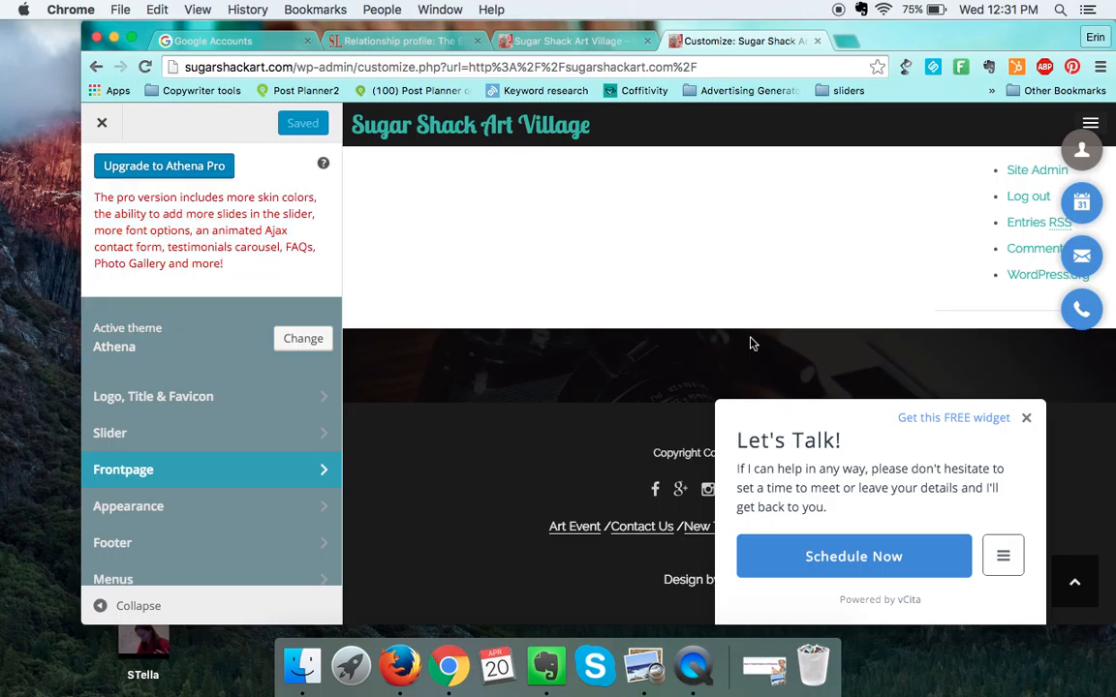
# - Leave the customizer and open the site's admin dashboard
pyautogui.click(97, 68)
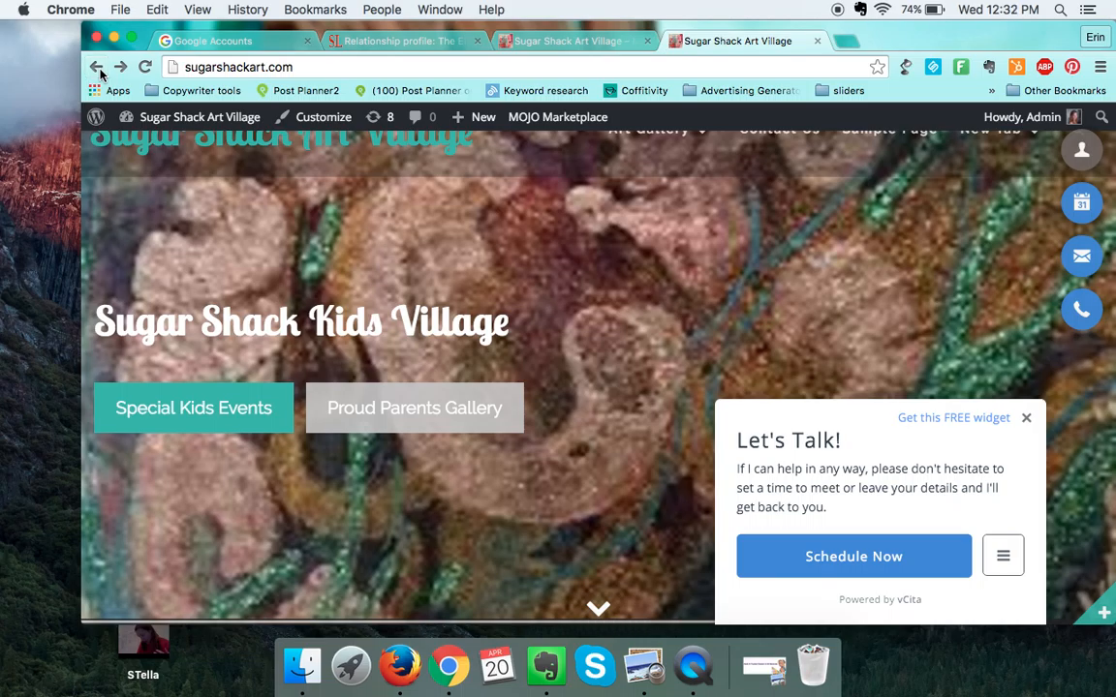
pyautogui.moveTo(155, 117)
pyautogui.click(152, 150)
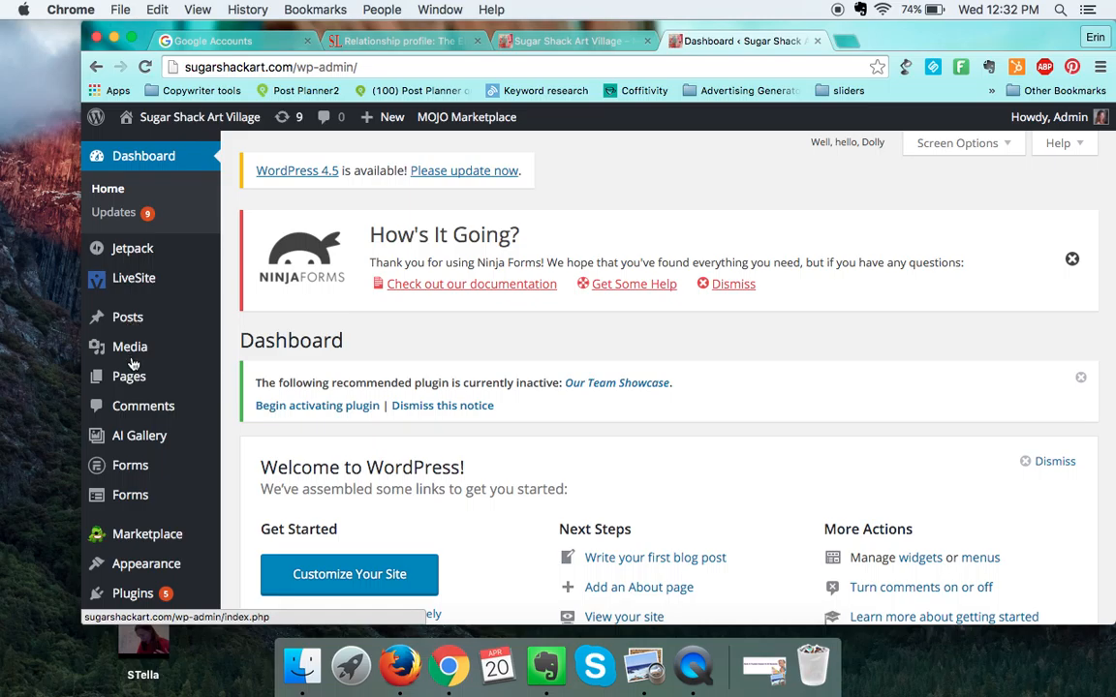
# - Open the list of all pages and move the New Tab and Baby Tab pages to the trash
pyautogui.moveTo(133, 385)
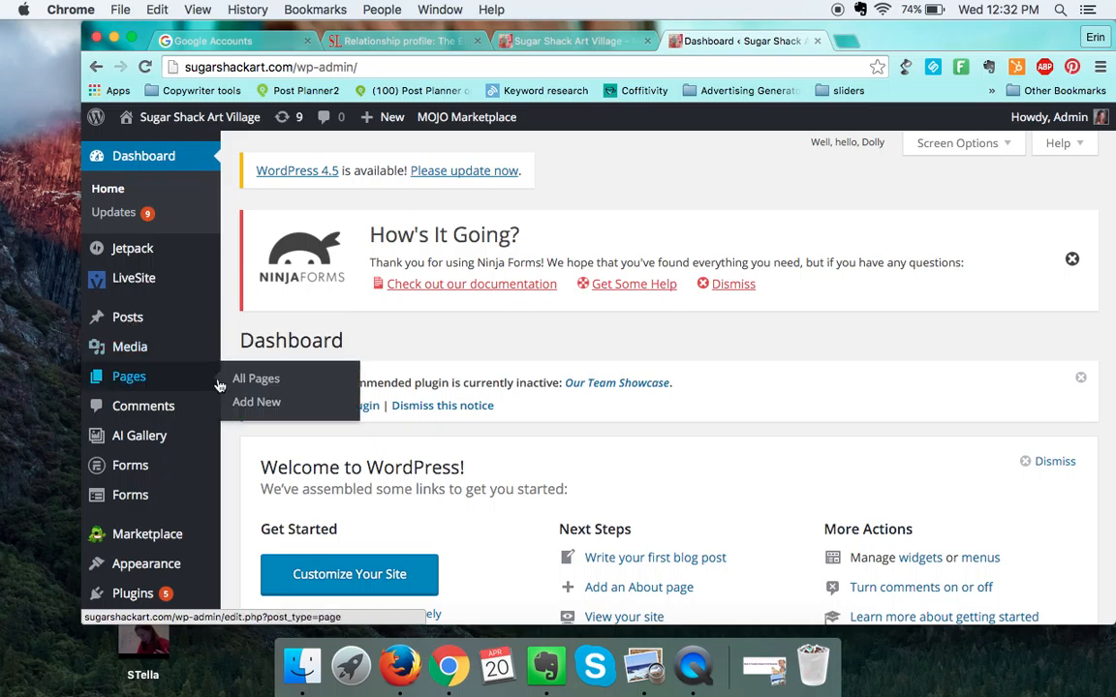
pyautogui.click(259, 382)
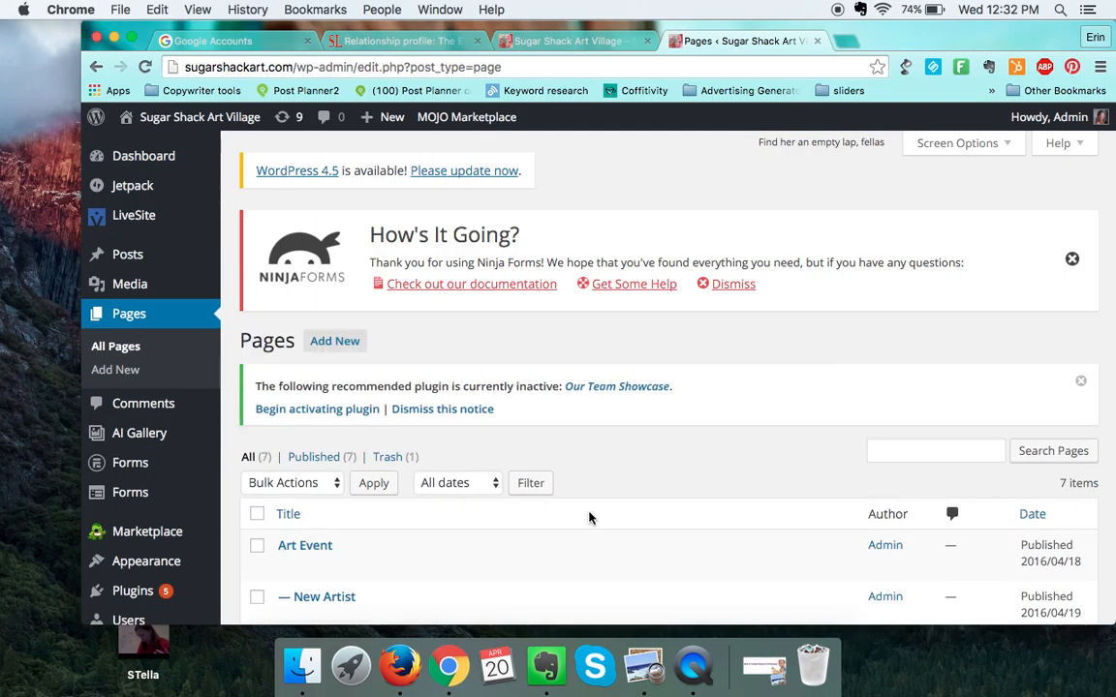
pyautogui.scroll(-3, 590, 518)
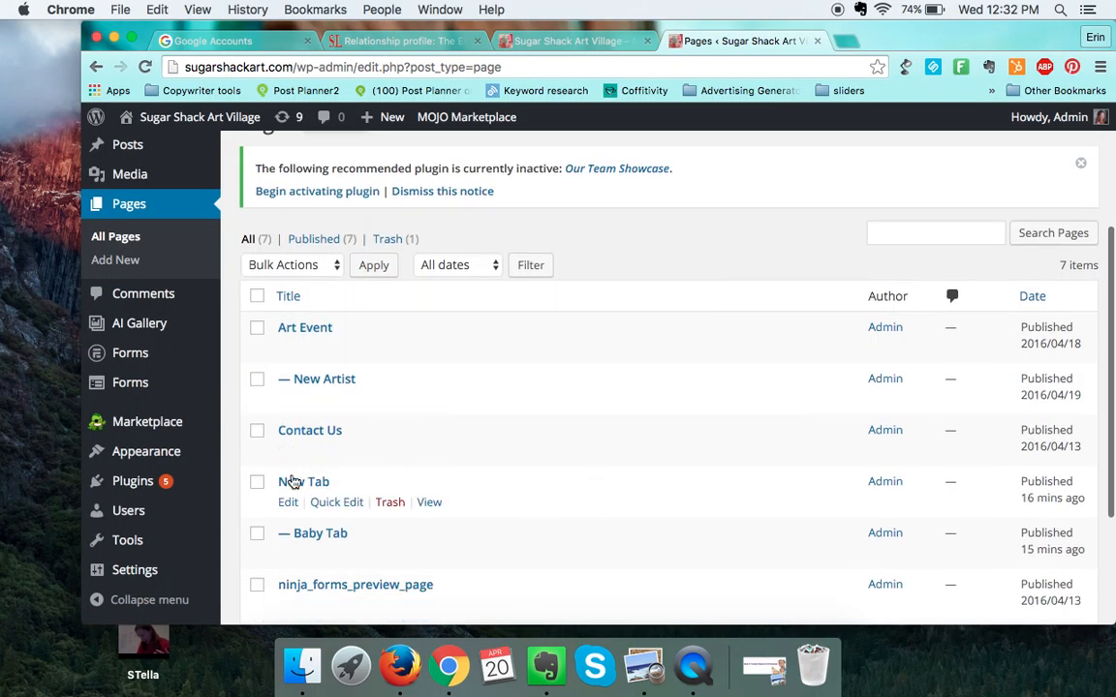
pyautogui.click(391, 503)
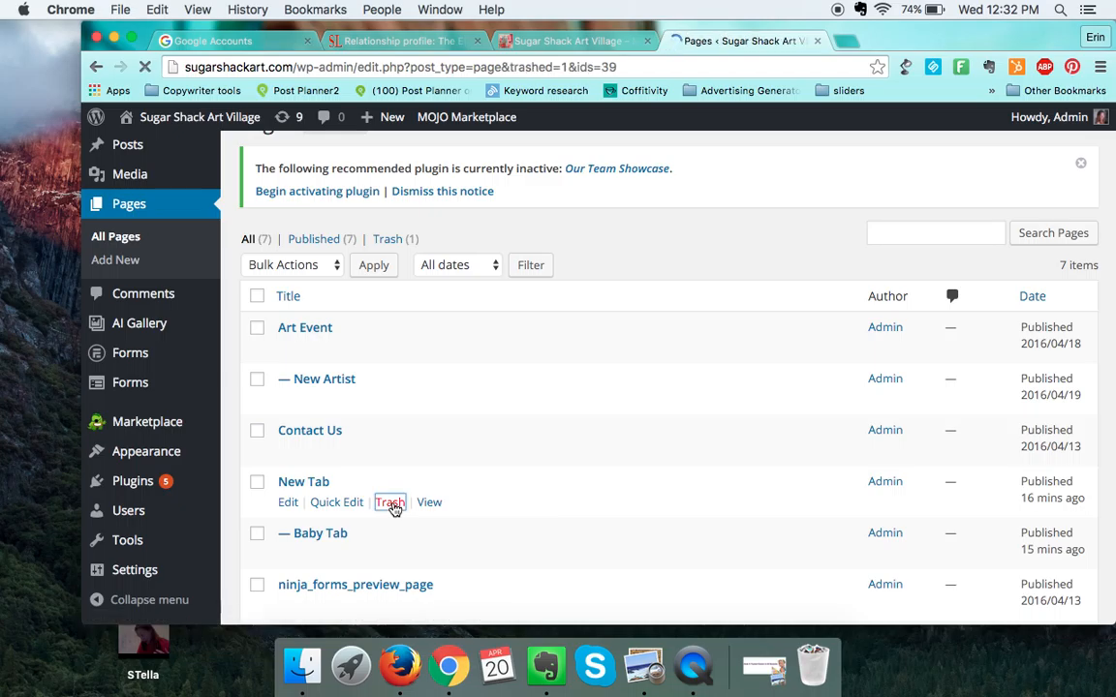
pyautogui.scroll(-10, 396, 509)
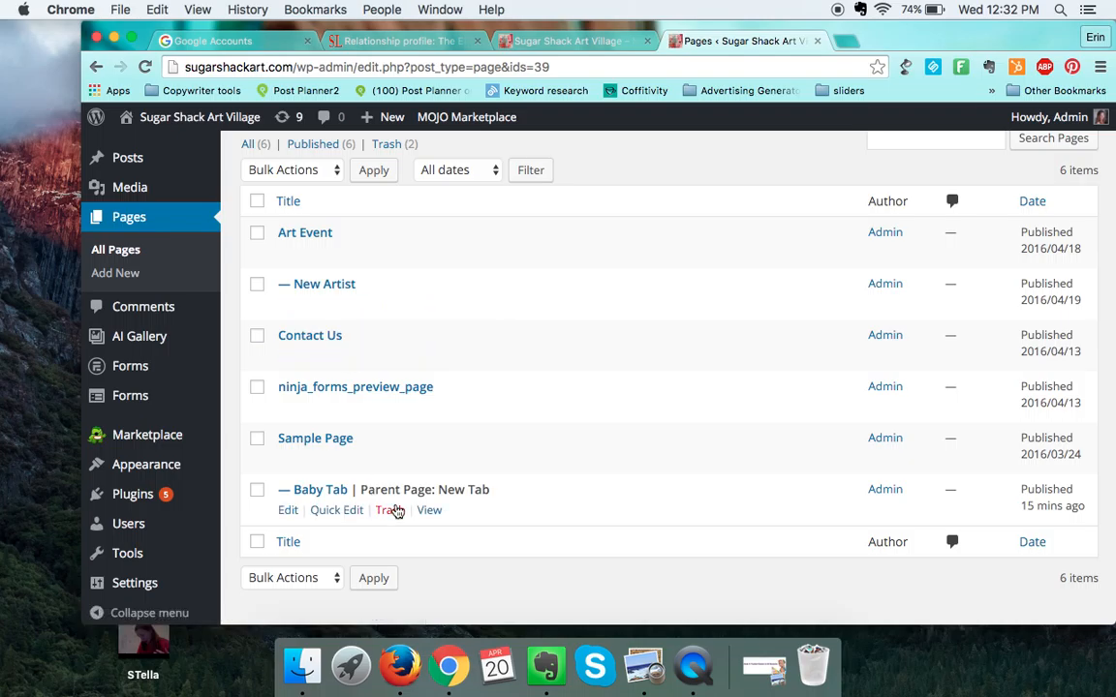
pyautogui.click(391, 513)
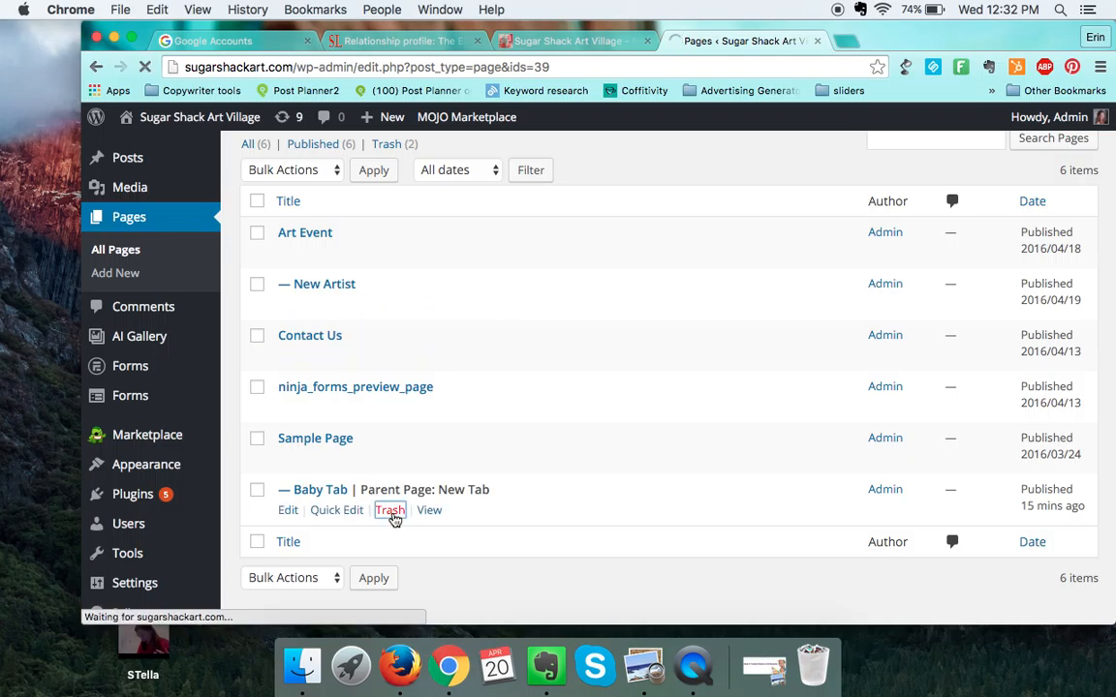
# - Open the Art Events menu for editing and remove its New Tab item
pyautogui.moveTo(178, 523)
pyautogui.scroll(-4, 175, 524)
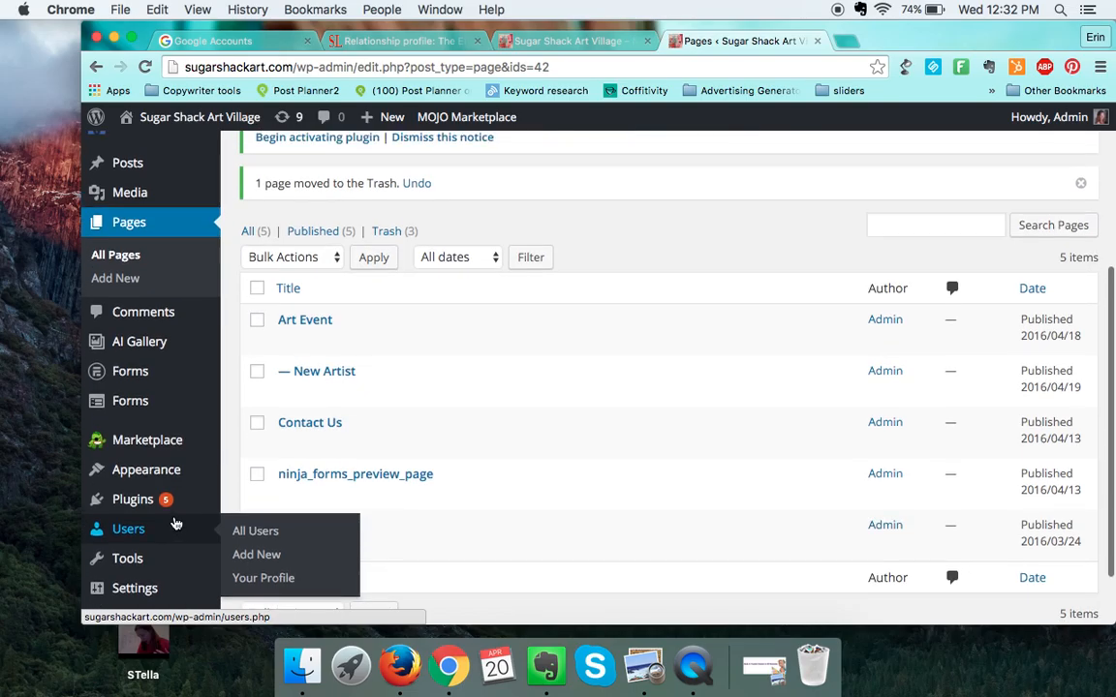
pyautogui.moveTo(179, 471)
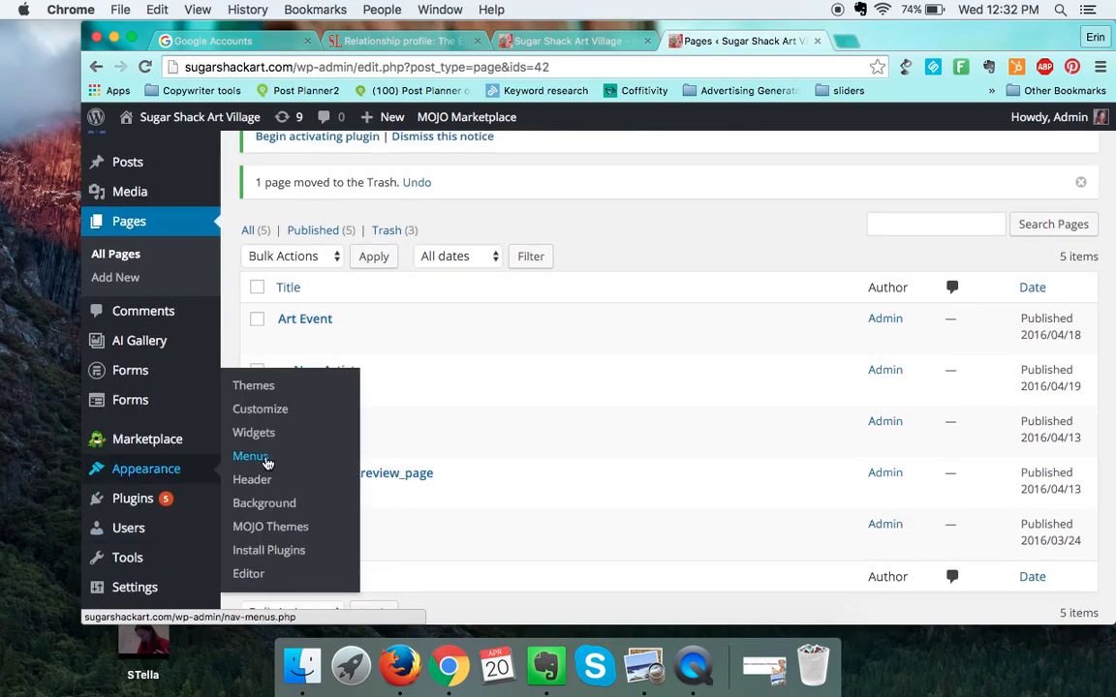
pyautogui.click(264, 461)
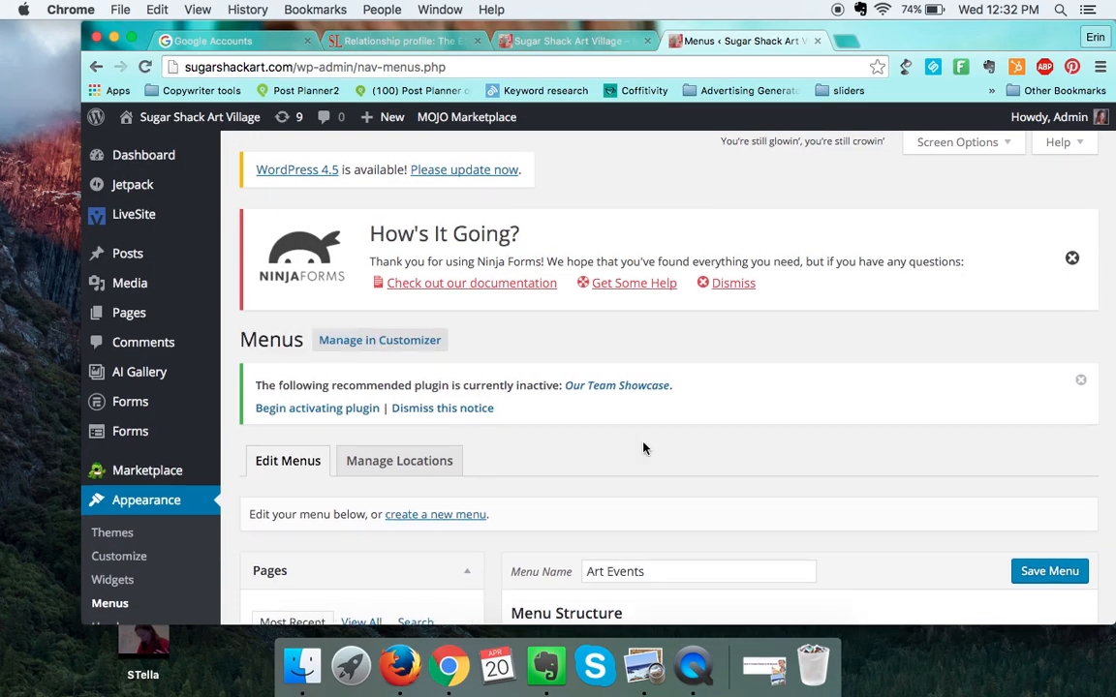
pyautogui.scroll(-4, 642, 448)
pyautogui.scroll(-4, 642, 448)
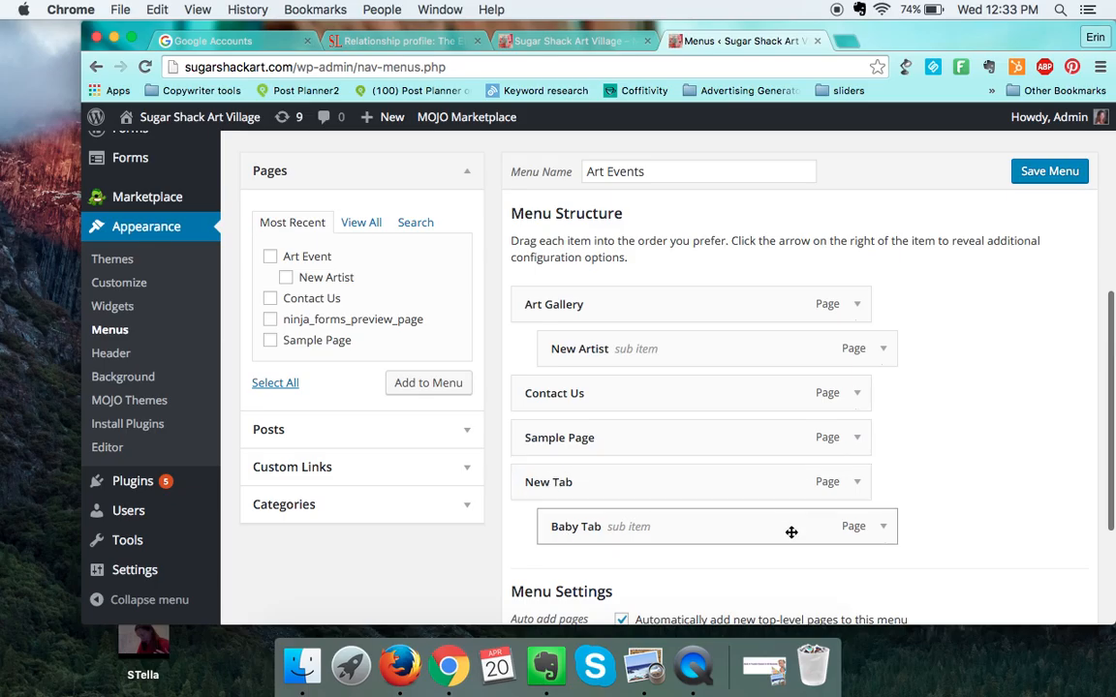
pyautogui.click(858, 484)
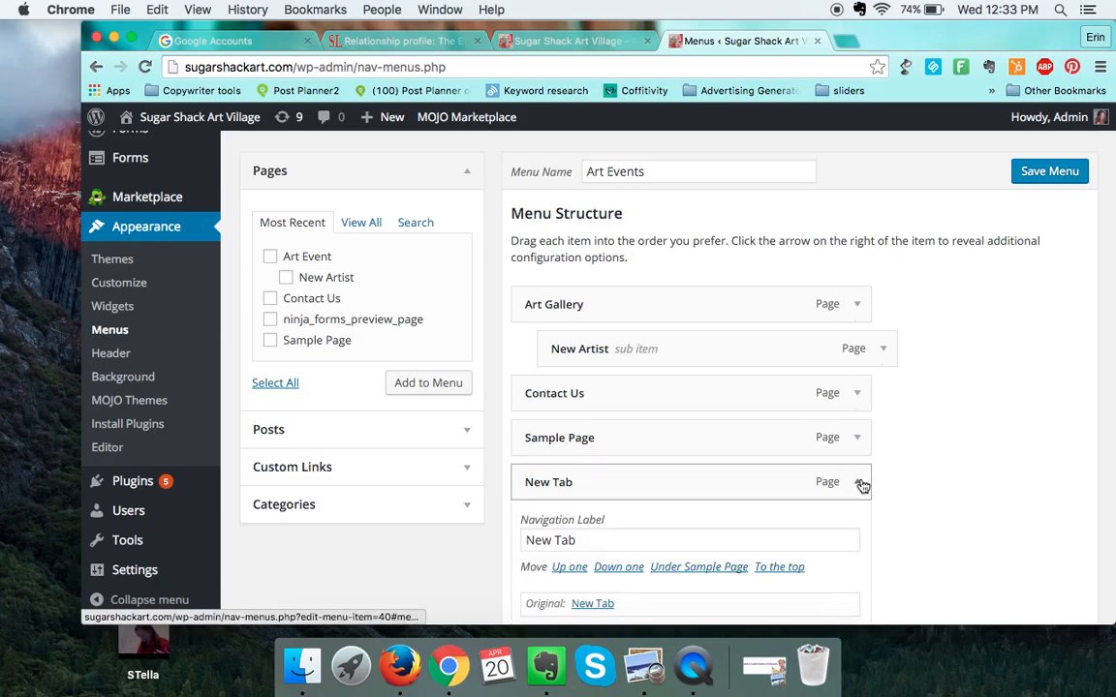
pyautogui.scroll(-2, 777, 578)
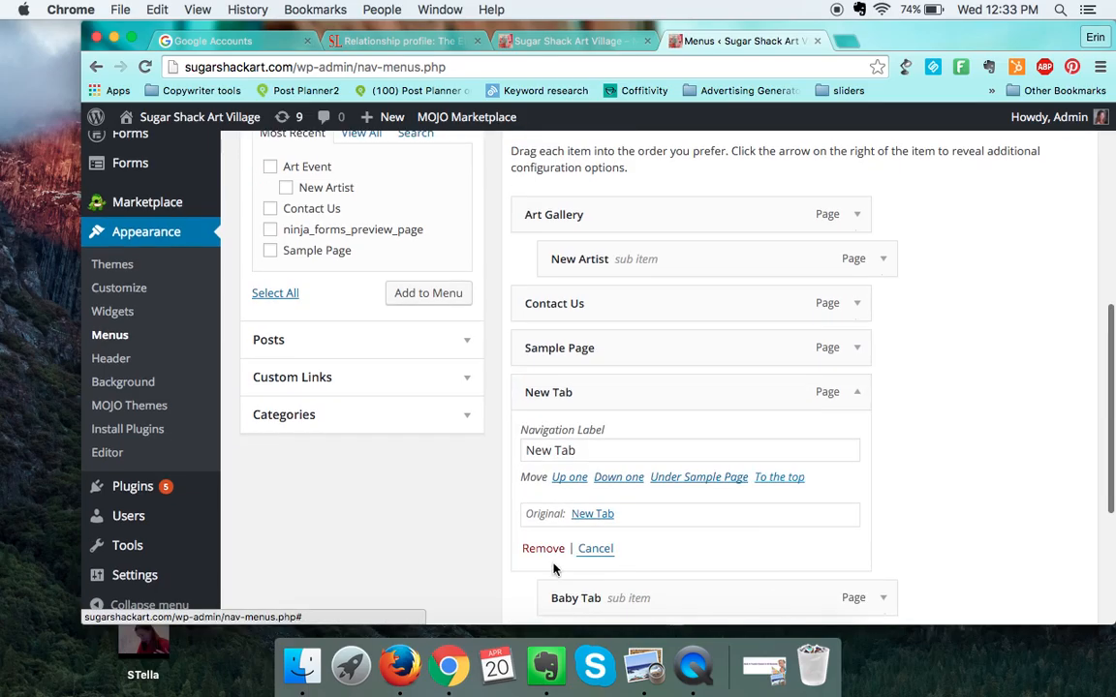
pyautogui.click(542, 549)
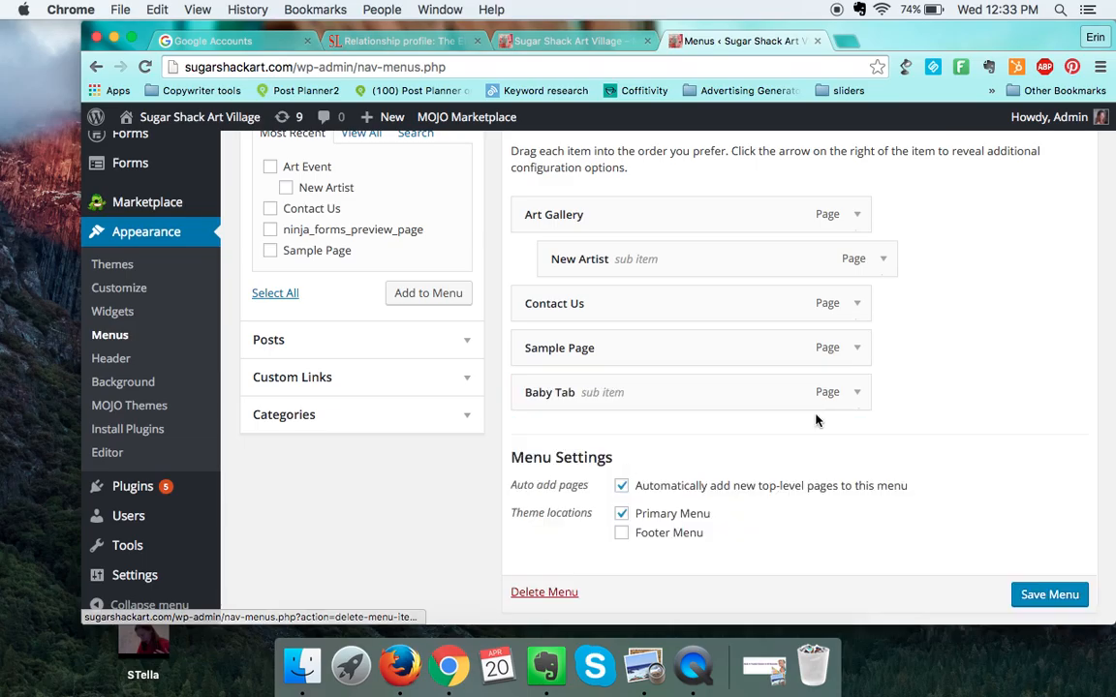
# - Remove the Baby Tab item from the Art Events menu and save the menu
pyautogui.click(856, 393)
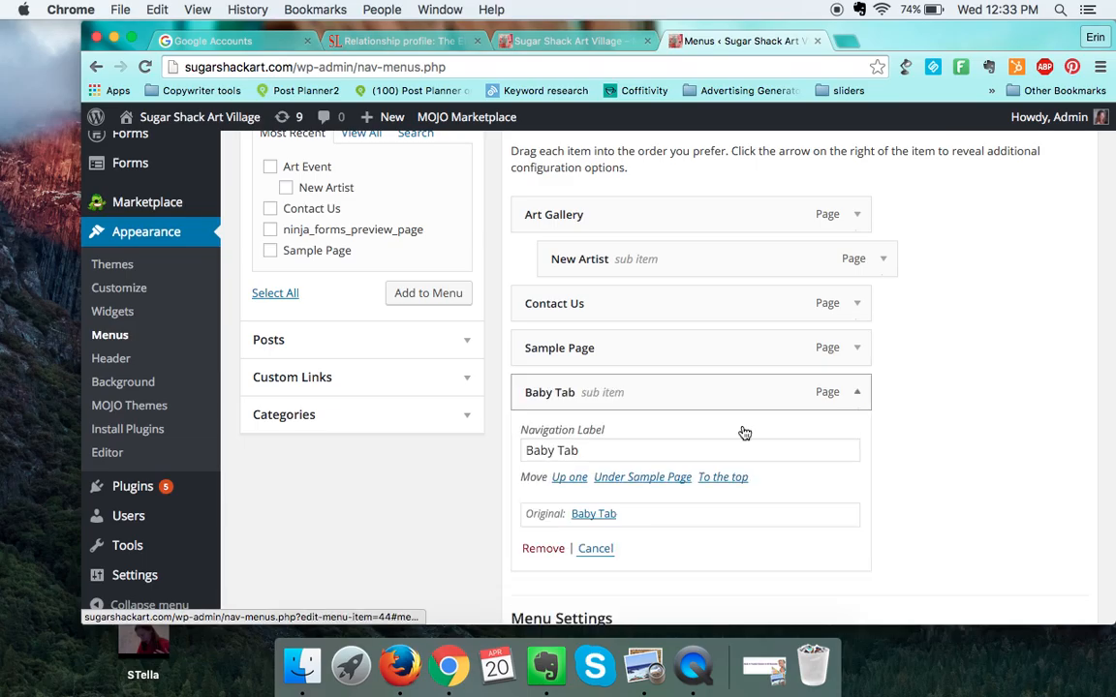
pyautogui.click(548, 550)
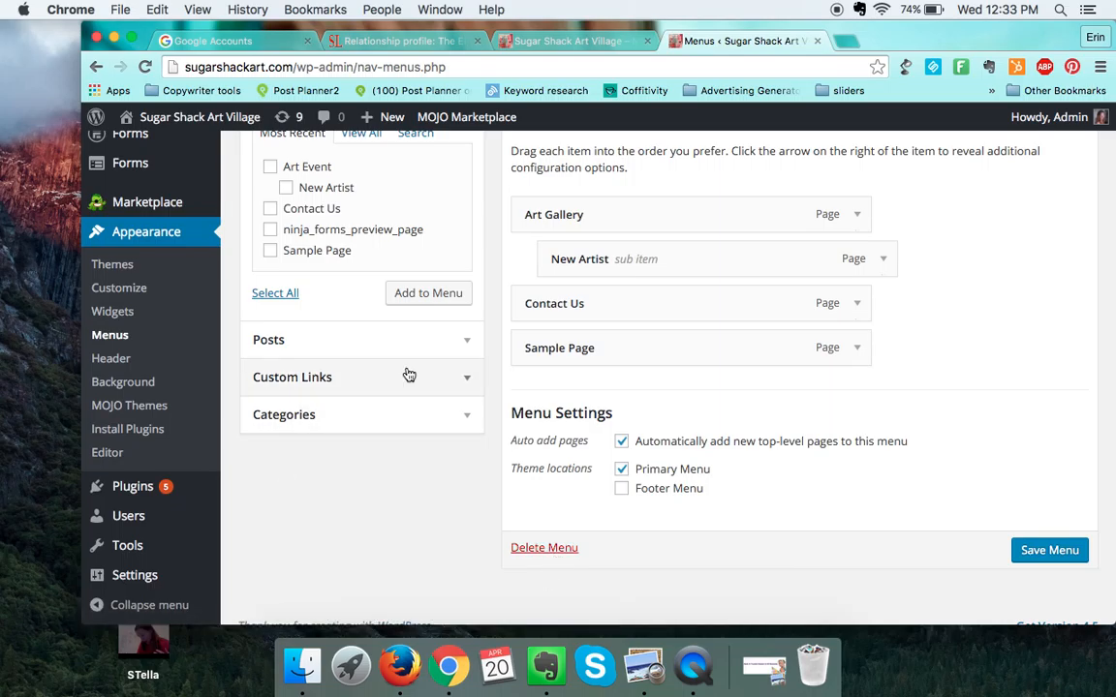
pyautogui.scroll(4, 453, 461)
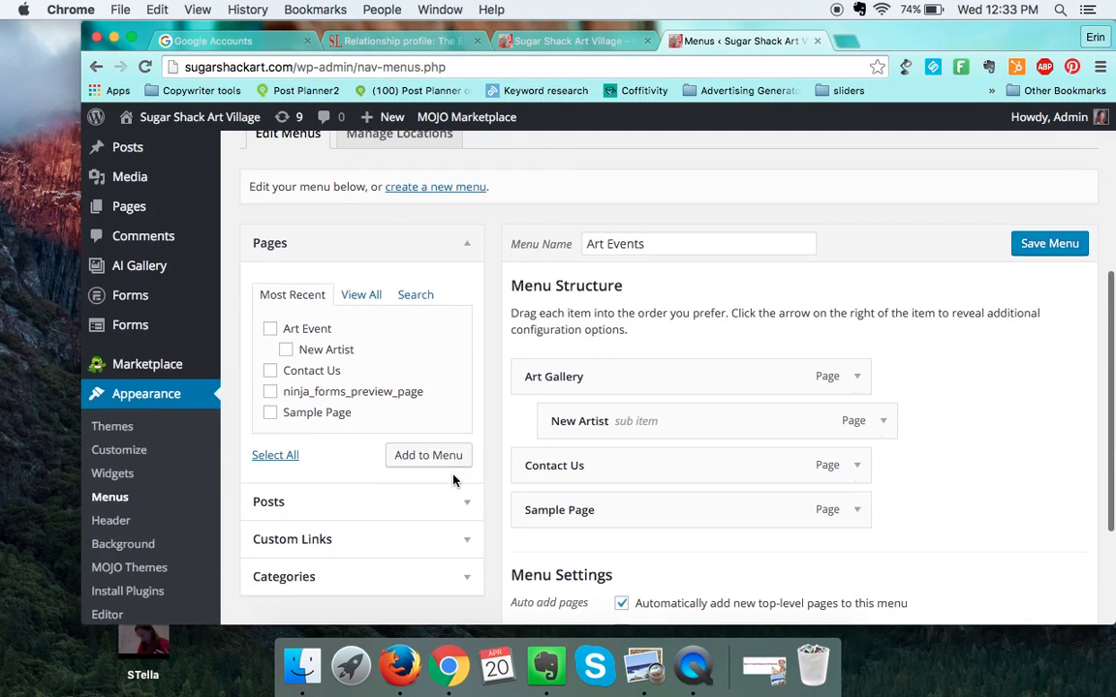
pyautogui.click(1050, 244)
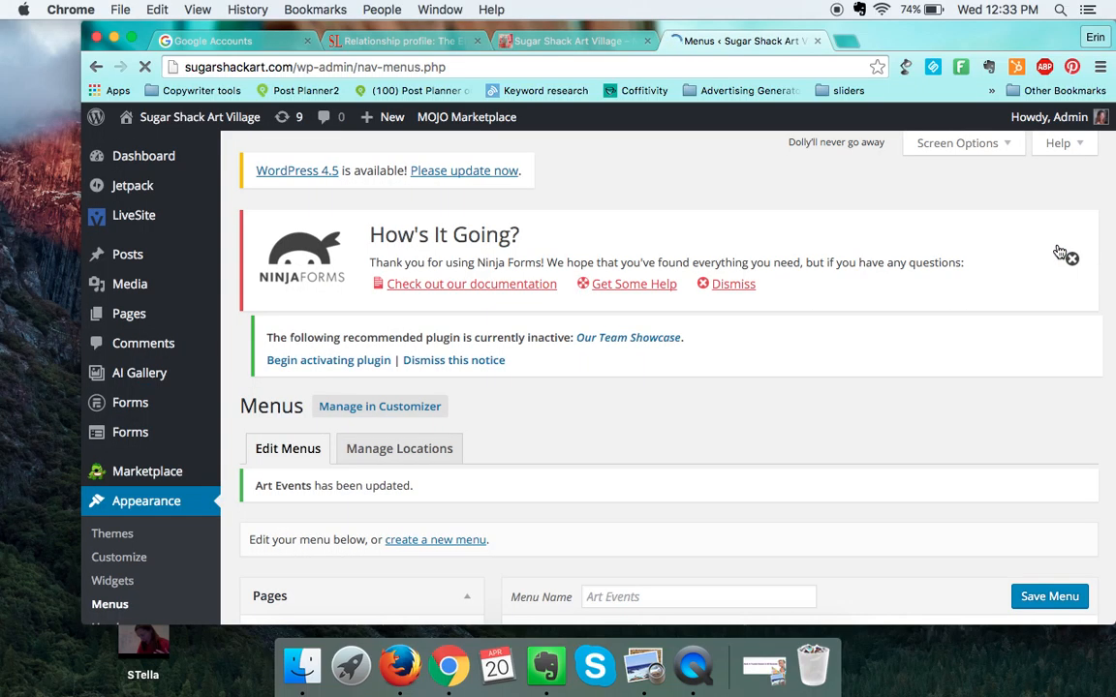
# - Visit the live site to check the updated menu
pyautogui.moveTo(181, 119)
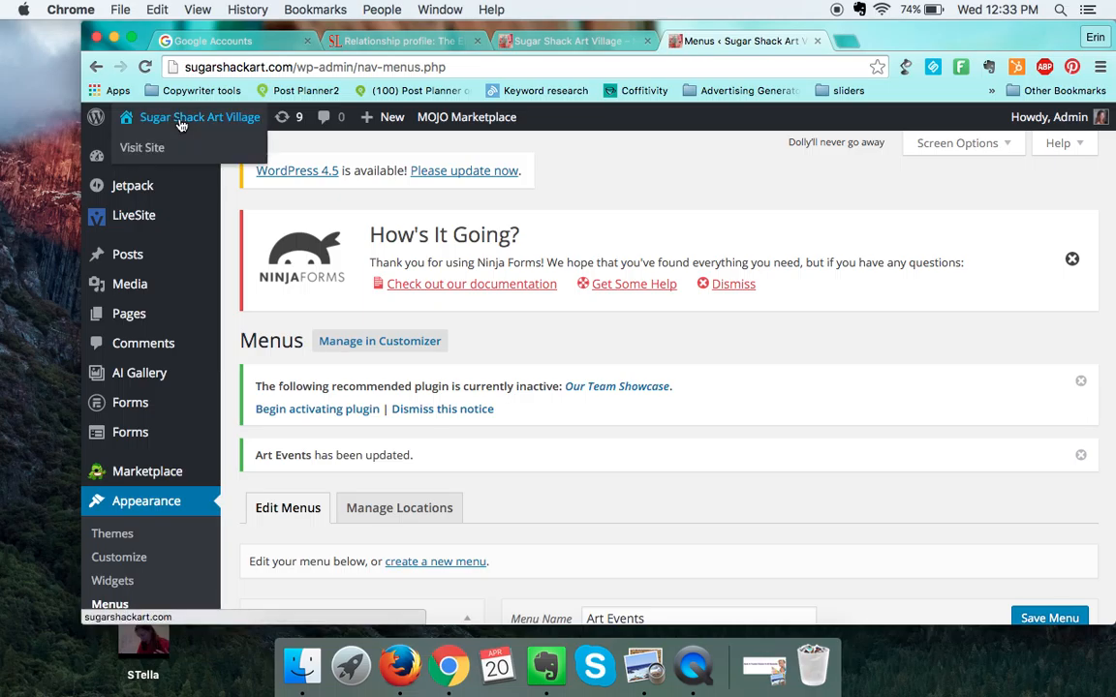
pyautogui.click(144, 149)
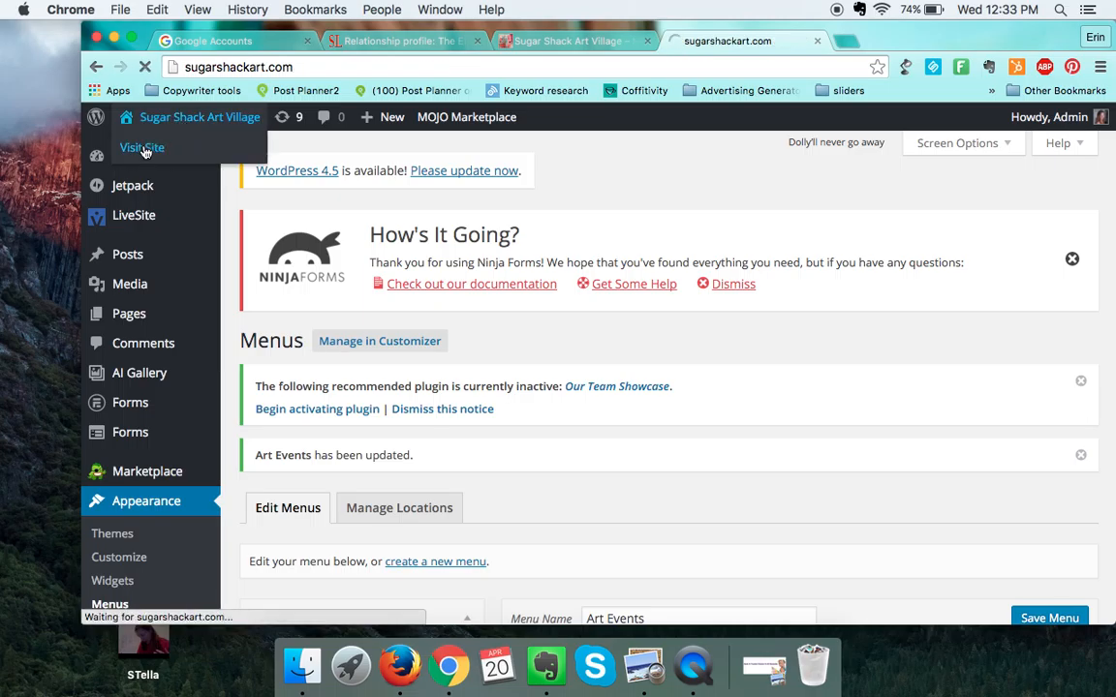